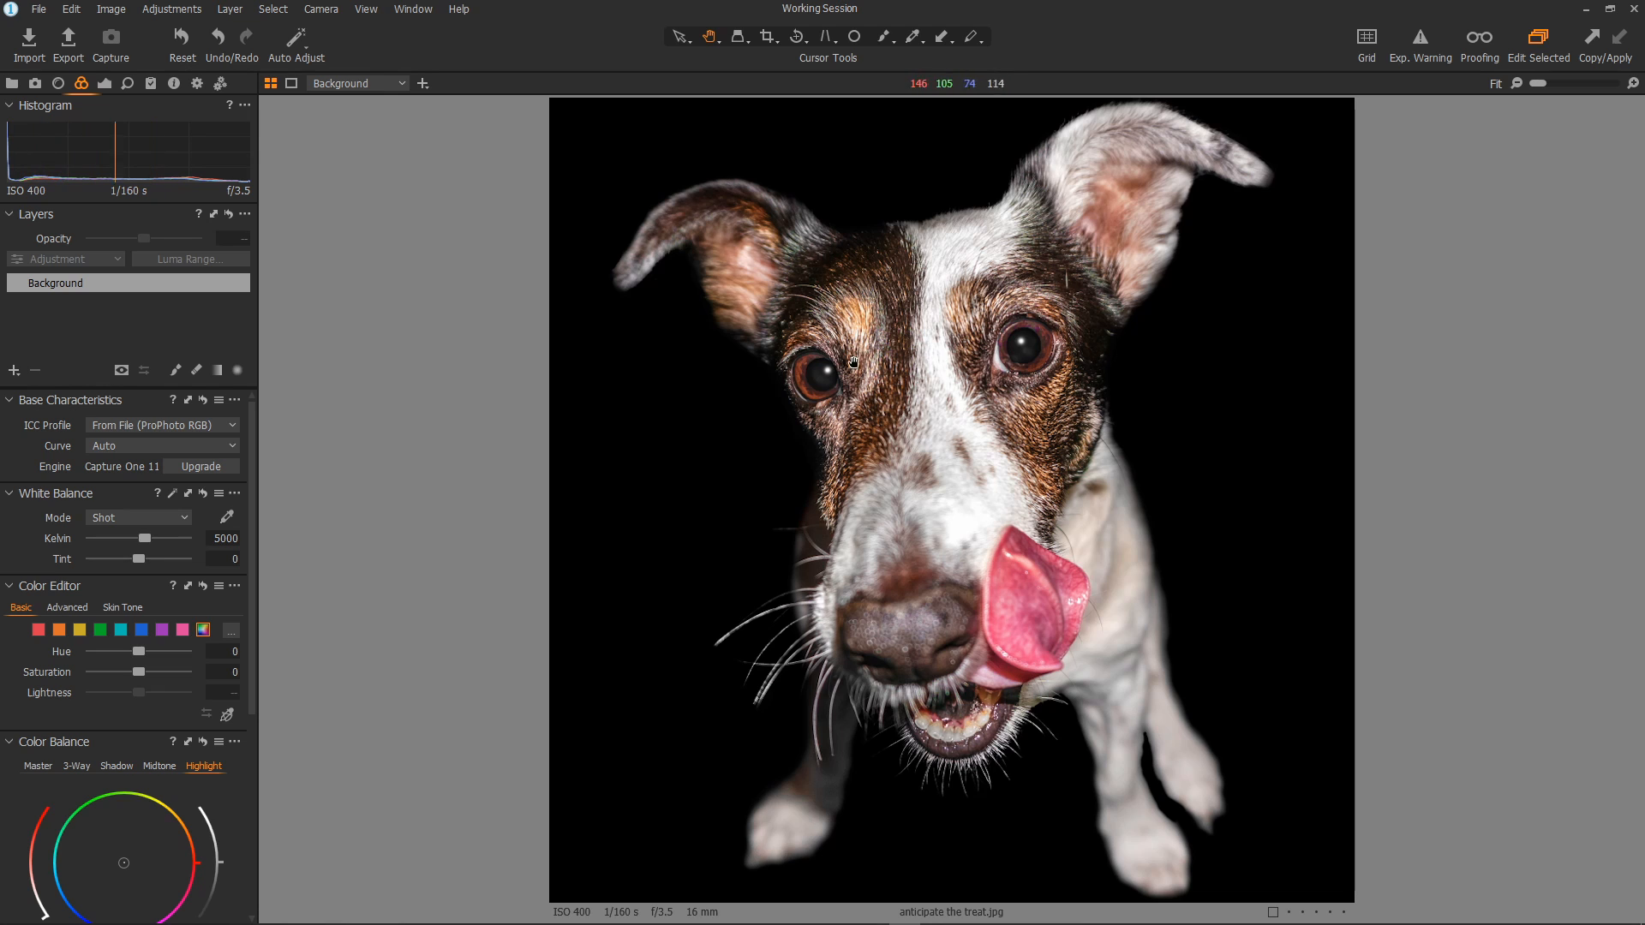
Step: Add a new empty layer and paint its mask over both of the dog's eyes with a smaller brush
{"action": "left_click", "coordinate": [14, 371]}
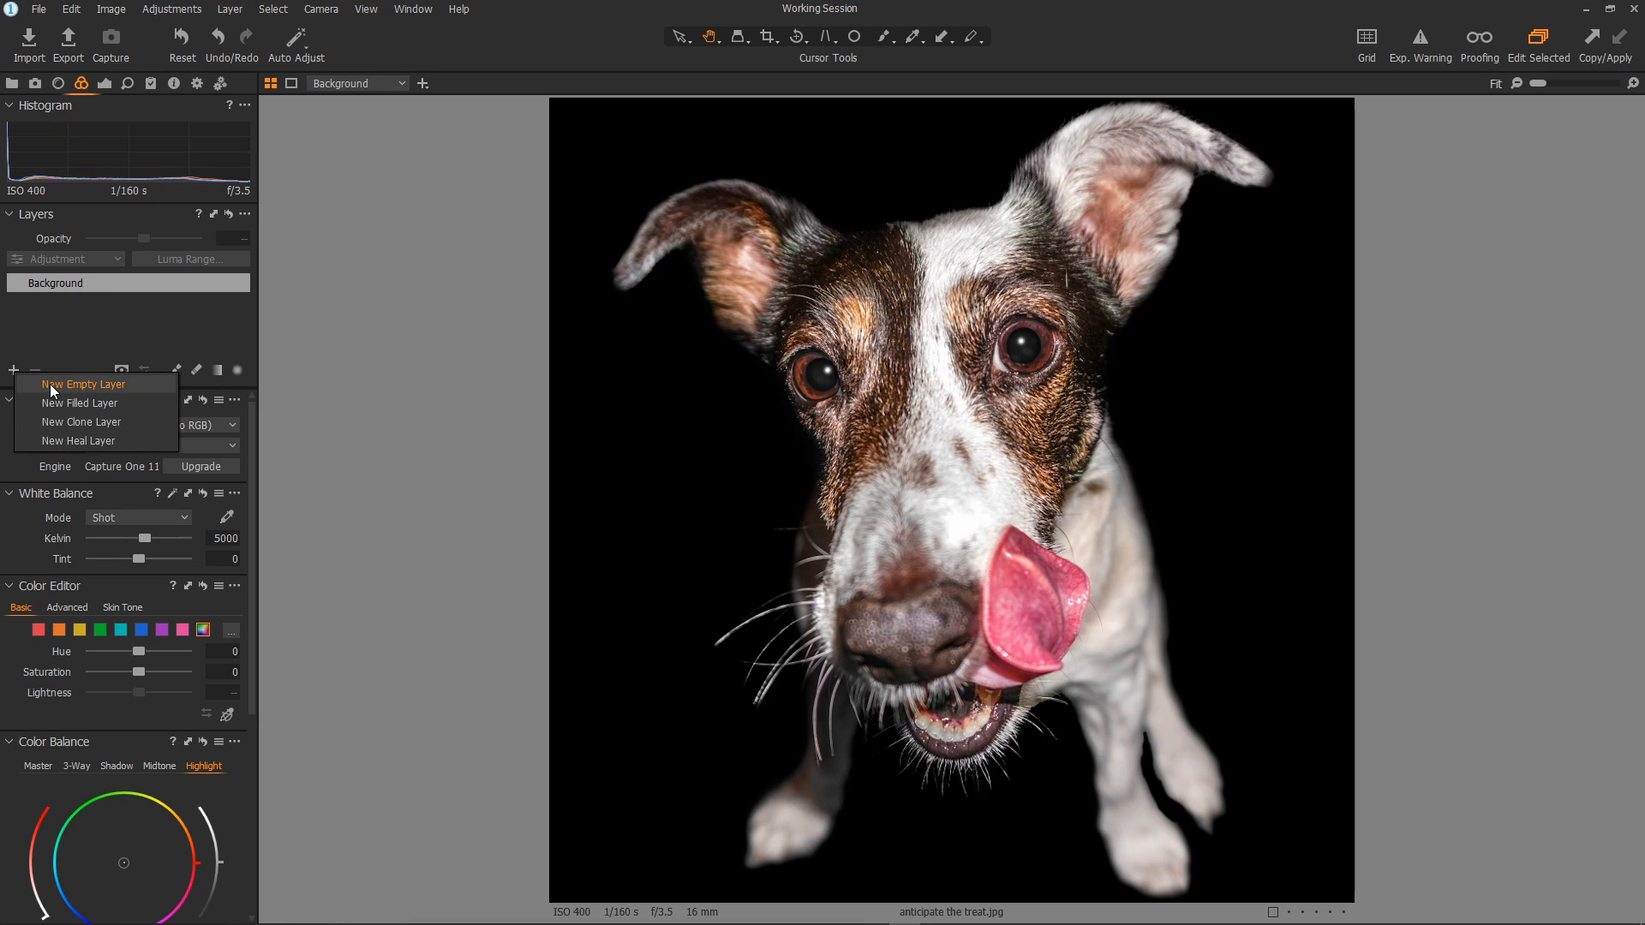
{"action": "left_click", "coordinate": [50, 384]}
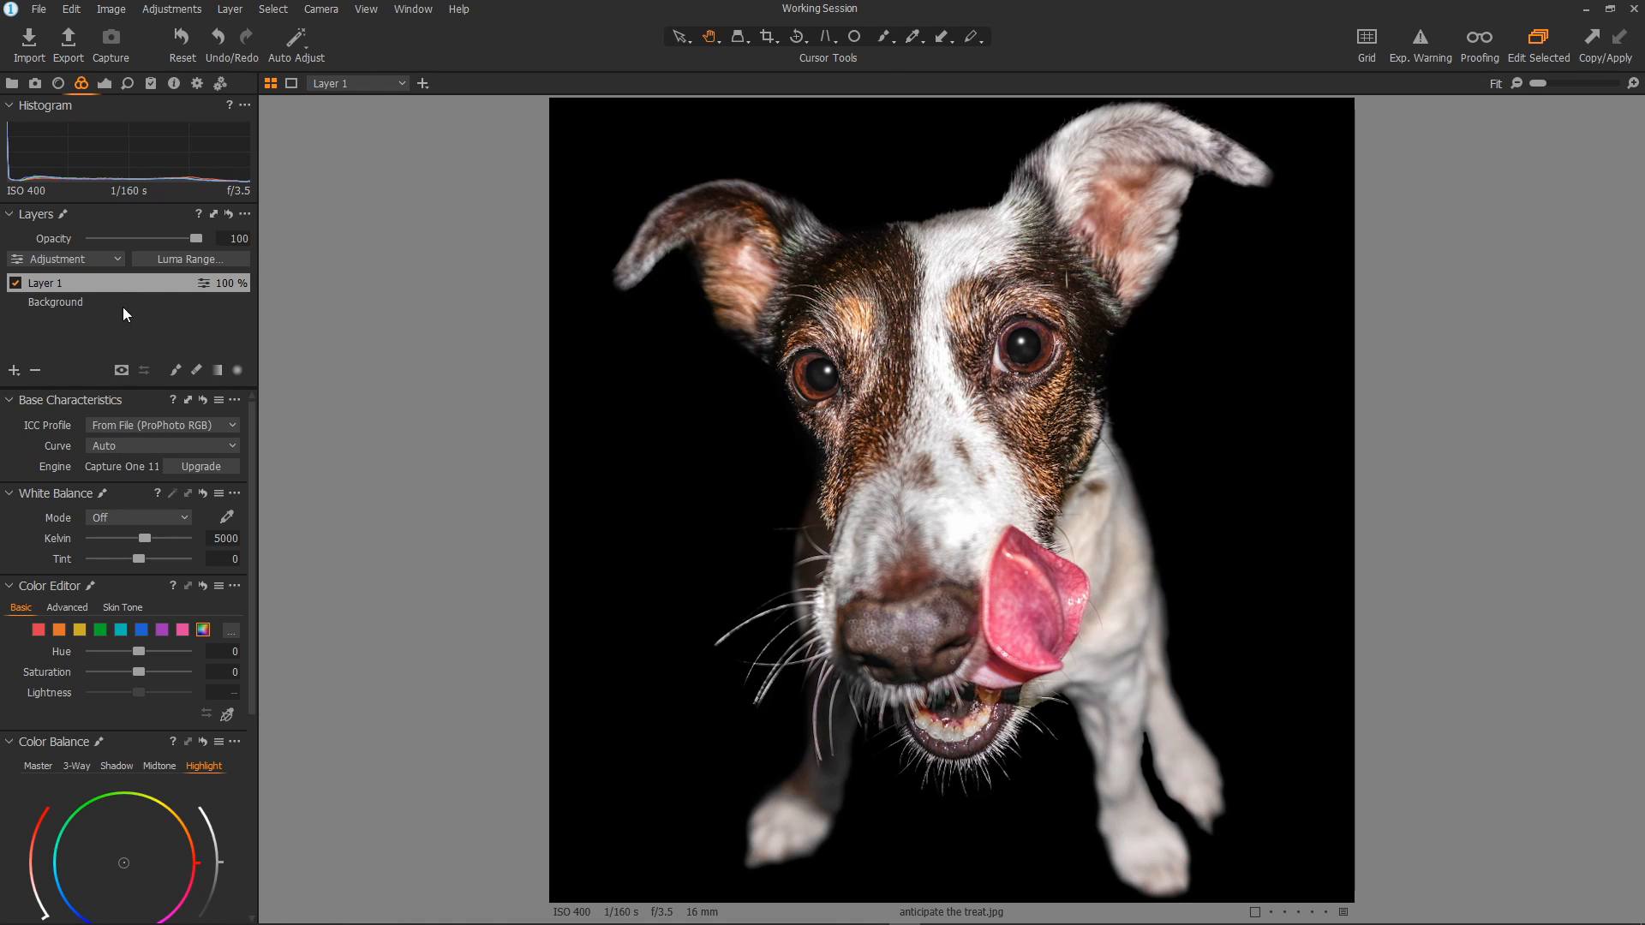
{"action": "left_click", "coordinate": [175, 370]}
{"action": "key", "text": "bracketleft"}
{"action": "key", "text": "bracketleft"}
{"action": "key", "text": "bracketleft"}
{"action": "key", "text": "bracketleft"}
{"action": "key", "text": "bracketleft"}
{"action": "key", "text": "bracketleft"}
{"action": "key", "text": "bracketleft"}
{"action": "mouse_move", "coordinate": [1029, 339]}
{"action": "left_mouse_down"}
{"action": "mouse_move", "coordinate": [1020, 358]}
{"action": "mouse_move", "coordinate": [1037, 344]}
{"action": "mouse_move", "coordinate": [1009, 339]}
{"action": "left_mouse_up"}
{"action": "left_click_drag", "start_coordinate": [809, 374], "coordinate": [818, 377]}
{"action": "mouse_move", "coordinate": [1044, 368]}
{"action": "left_mouse_down"}
{"action": "mouse_move", "coordinate": [1024, 339]}
{"action": "mouse_move", "coordinate": [1013, 360]}
{"action": "mouse_move", "coordinate": [1040, 352]}
{"action": "mouse_move", "coordinate": [1021, 337]}
{"action": "left_mouse_up"}
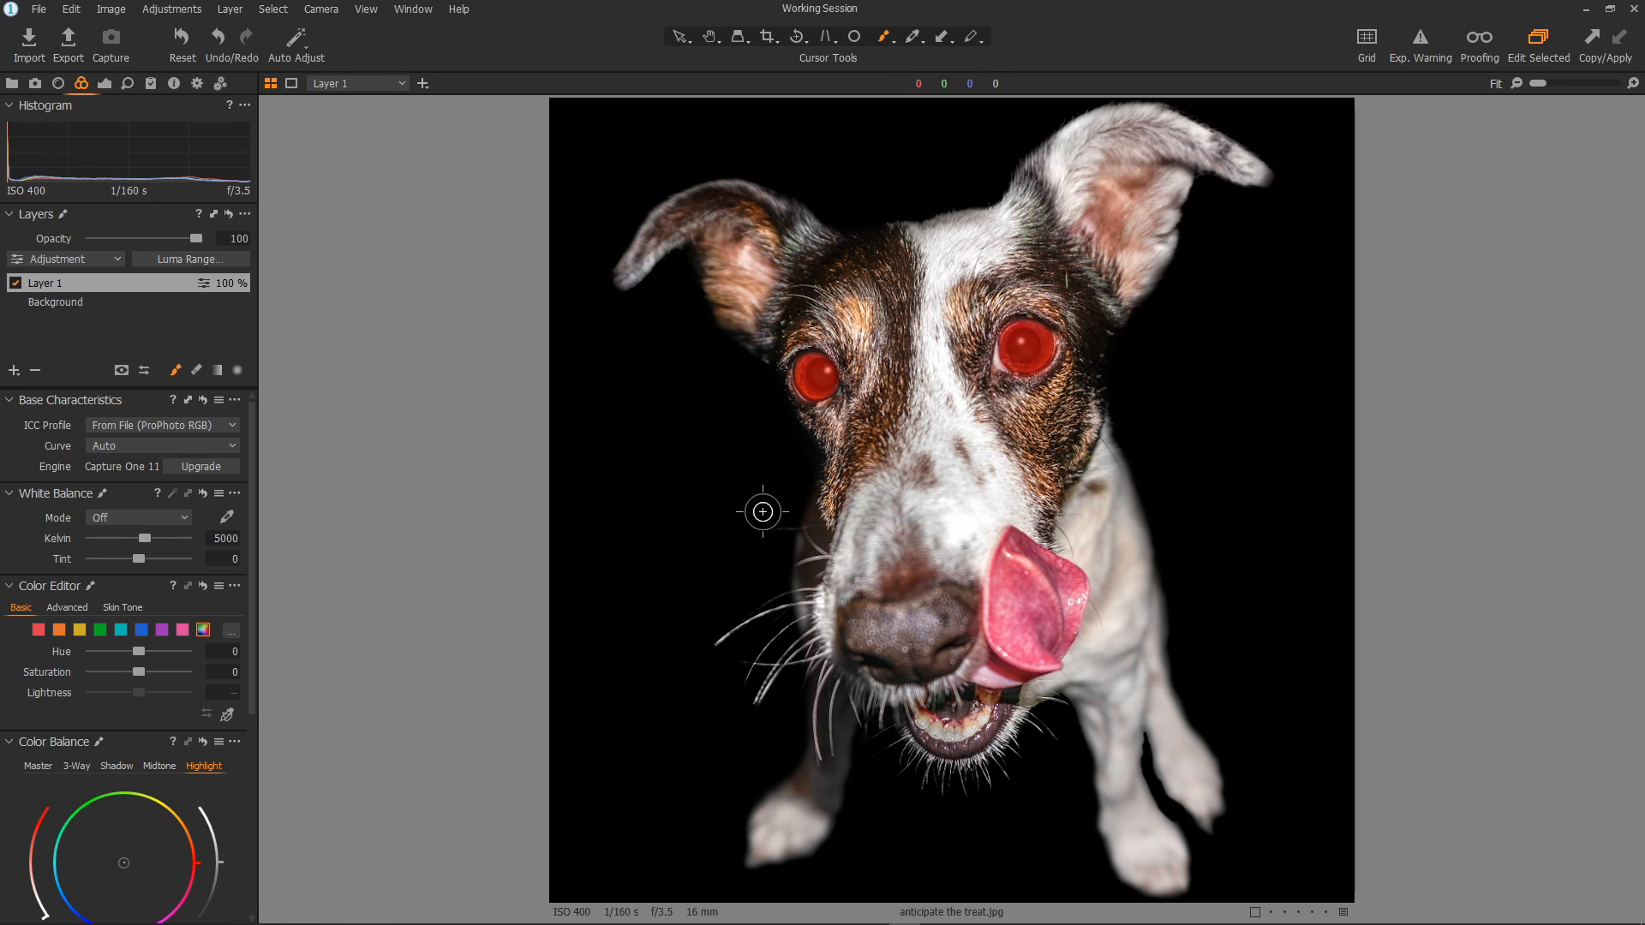
{"action": "key", "text": "m"}
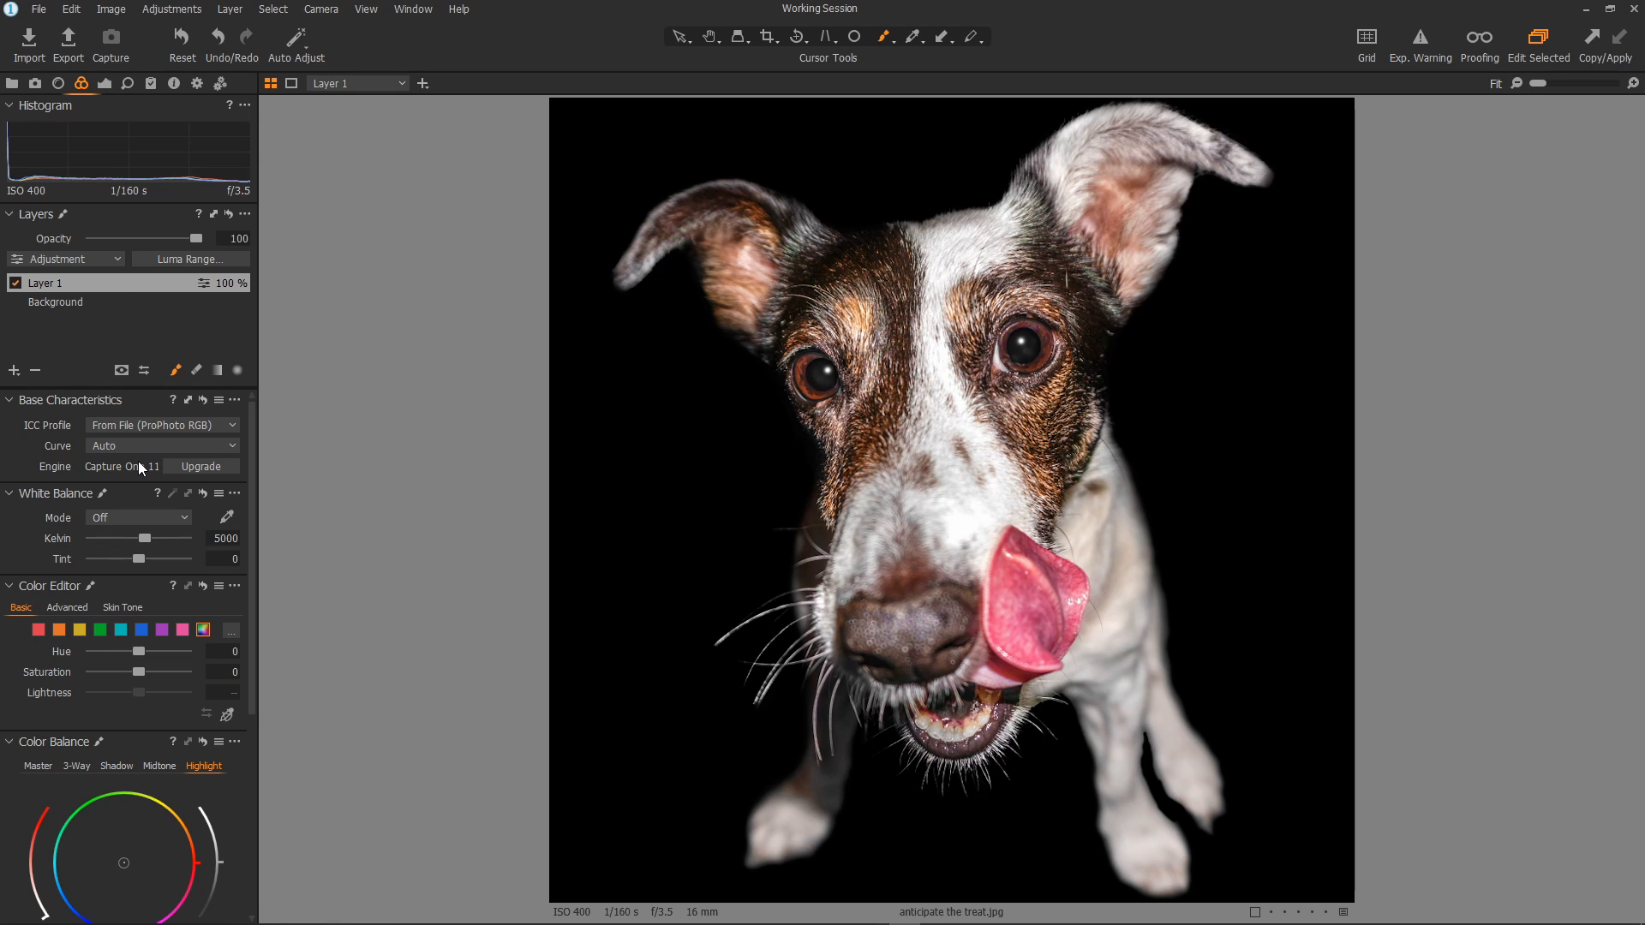
Step: Set the eye layer's brightness to 30 and contrast to 25
{"action": "left_click", "coordinate": [105, 85]}
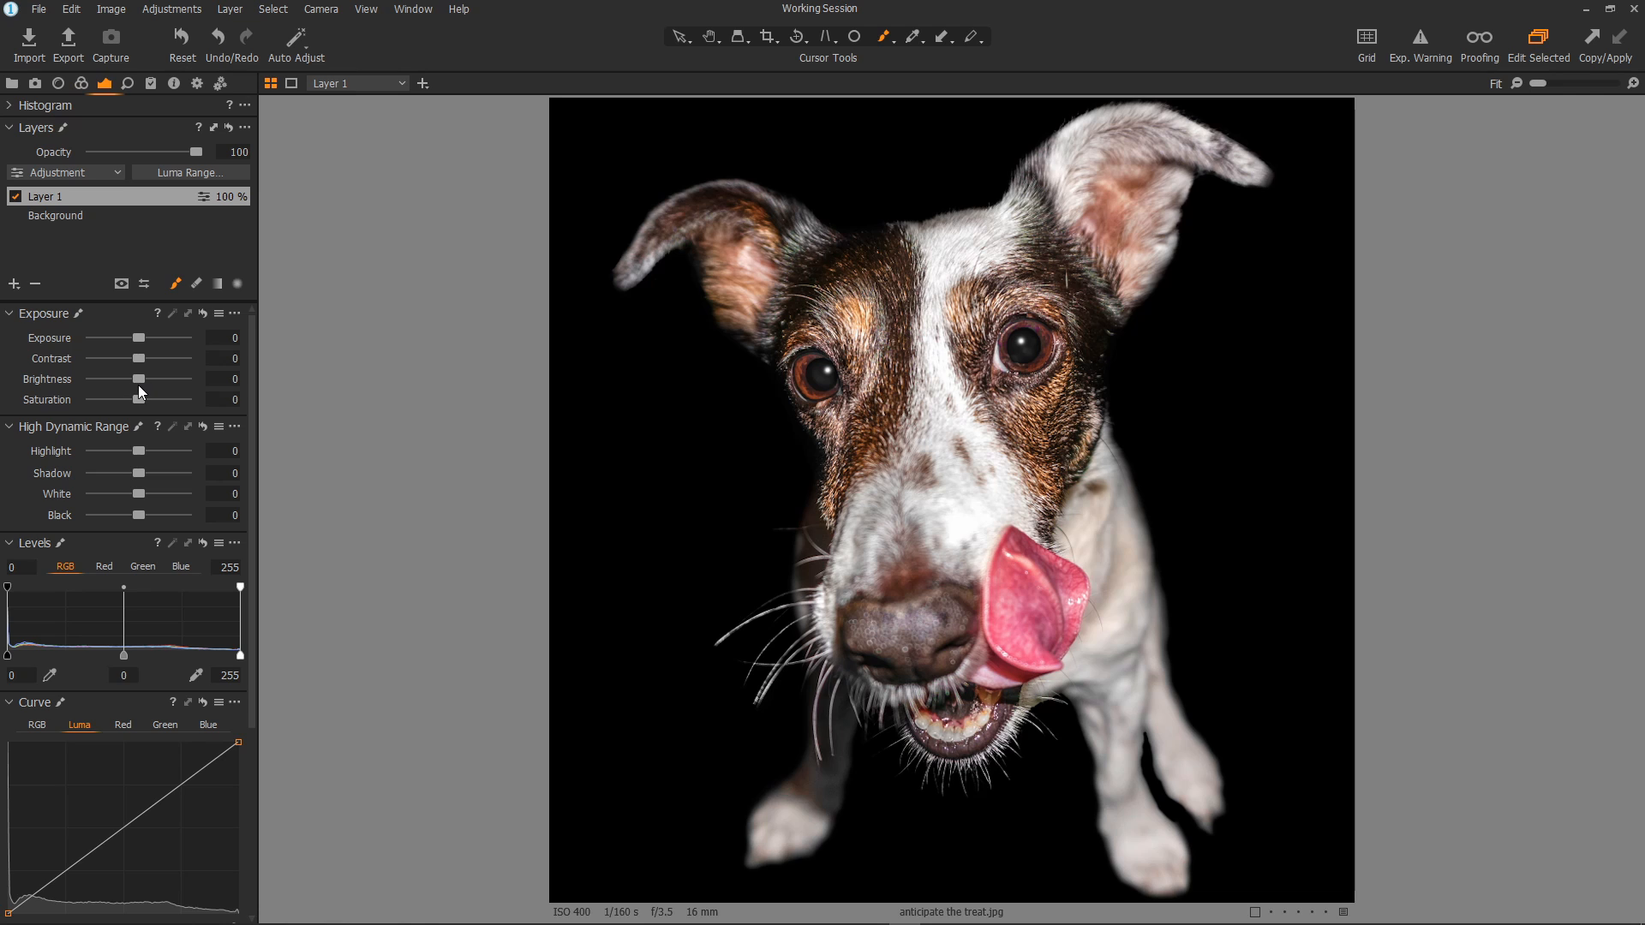
{"action": "left_click_drag", "start_coordinate": [141, 383], "coordinate": [153, 384]}
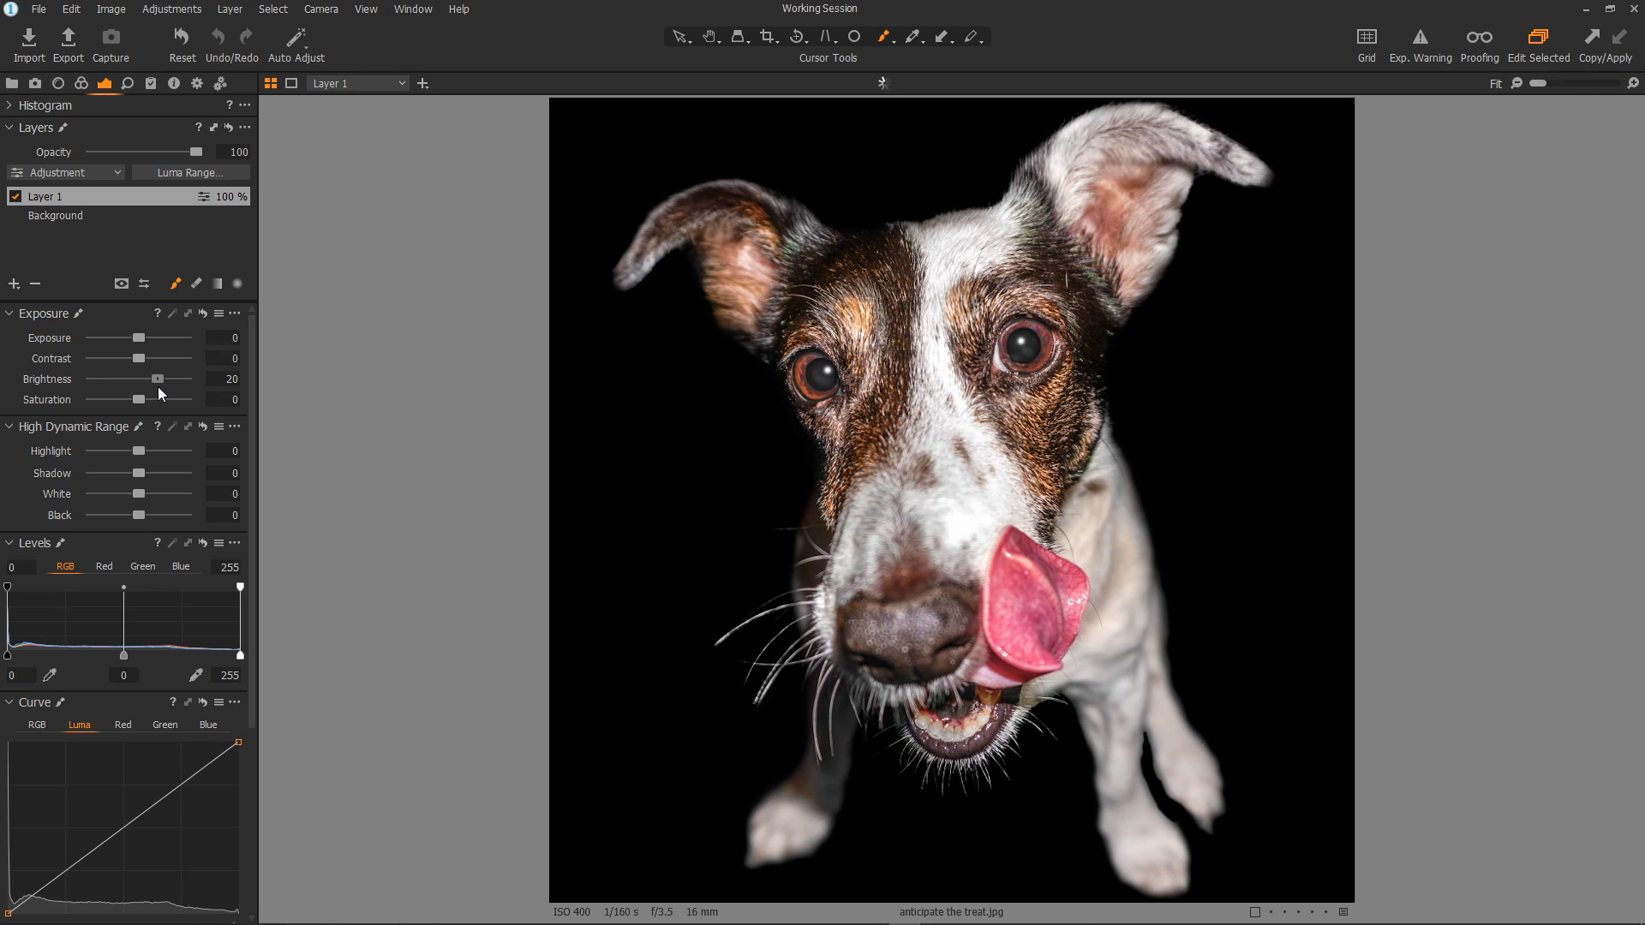
{"action": "left_click_drag", "start_coordinate": [140, 361], "coordinate": [158, 371]}
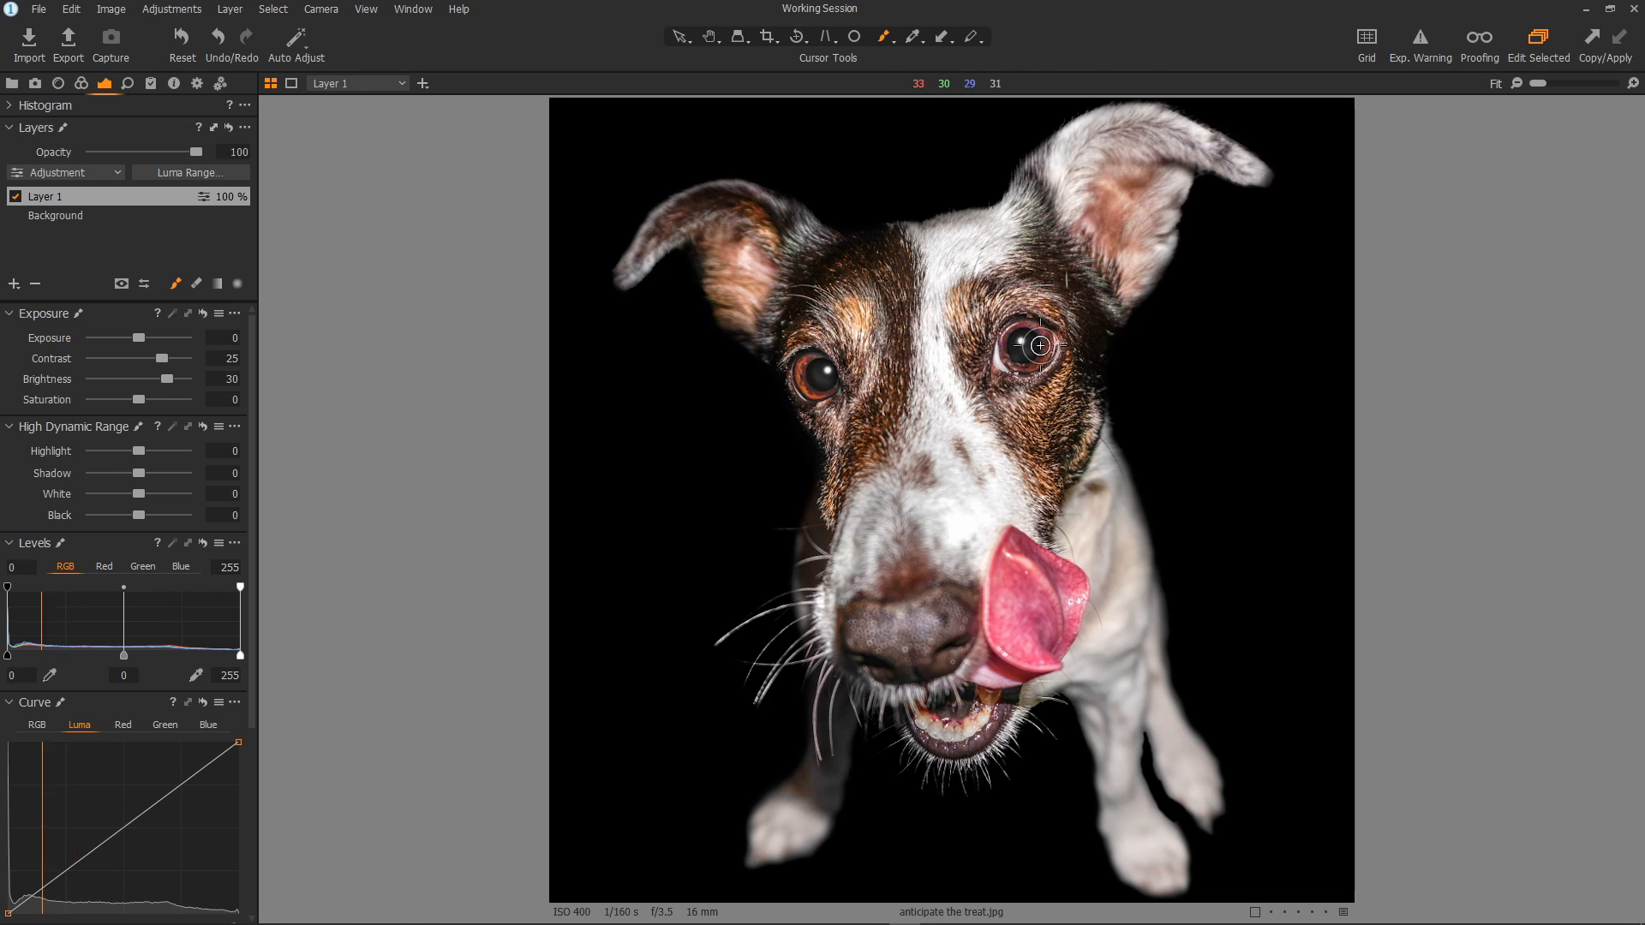
Step: Set the eye layer's clarity to 100 and reduce its layer opacity to 52
{"action": "left_click_drag", "start_coordinate": [250, 485], "coordinate": [265, 668]}
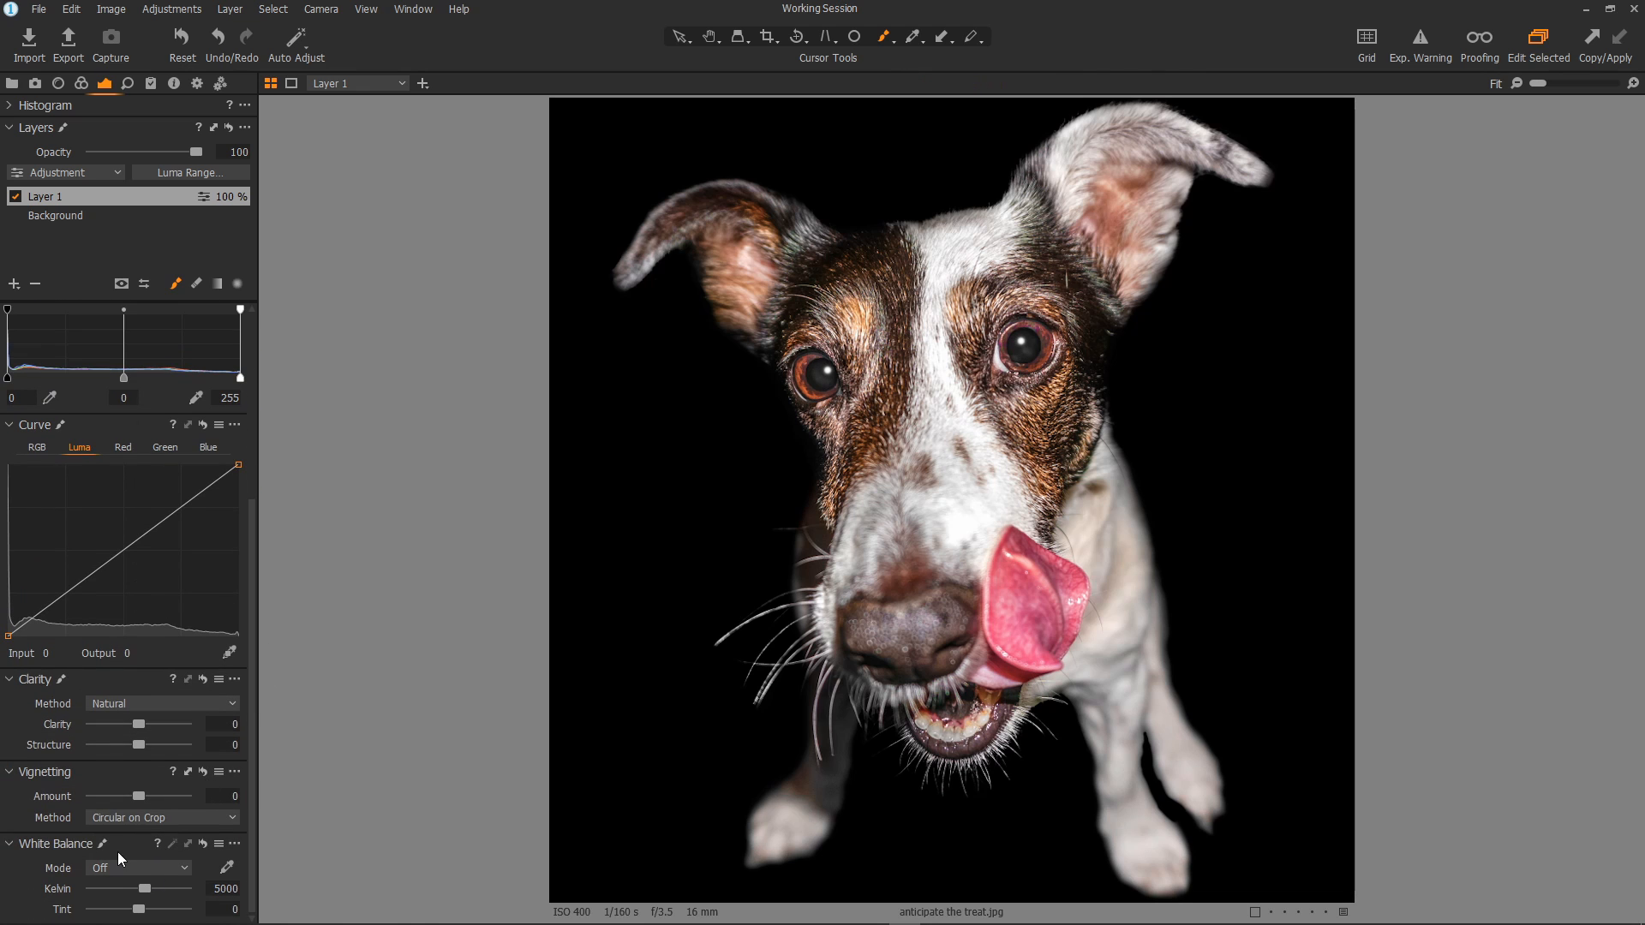
{"action": "left_click_drag", "start_coordinate": [151, 727], "coordinate": [199, 738]}
{"action": "left_click_drag", "start_coordinate": [197, 151], "coordinate": [166, 176]}
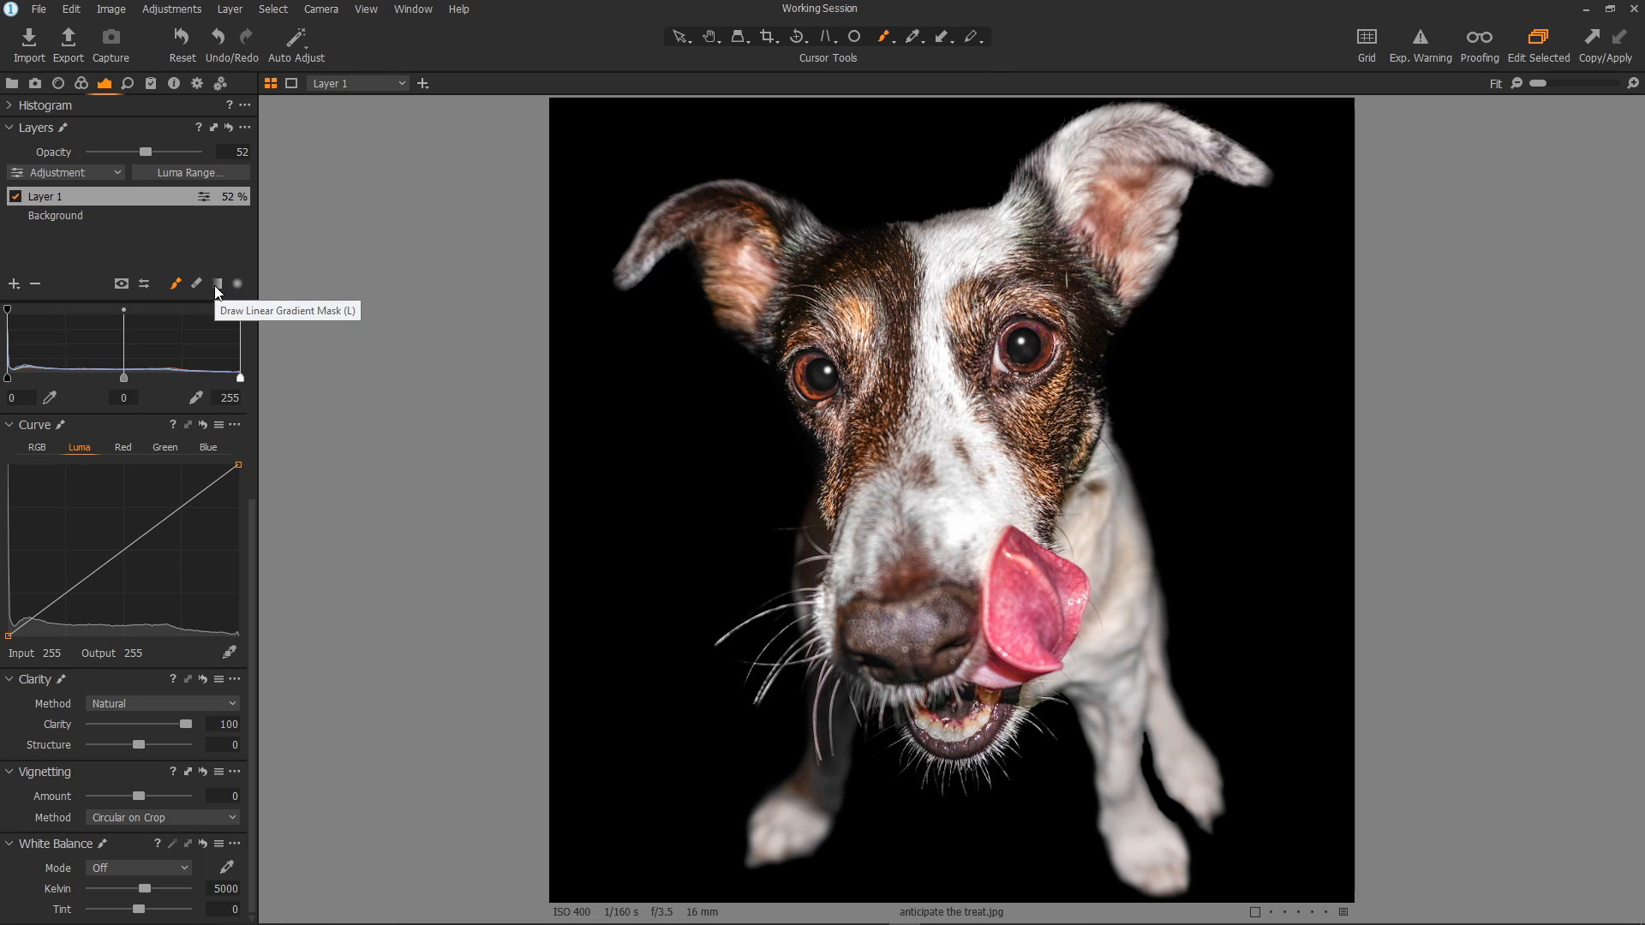
Step: Add a new layer with a linear gradient mask running from the dog's forehead down to its paws
{"action": "left_click", "coordinate": [14, 283]}
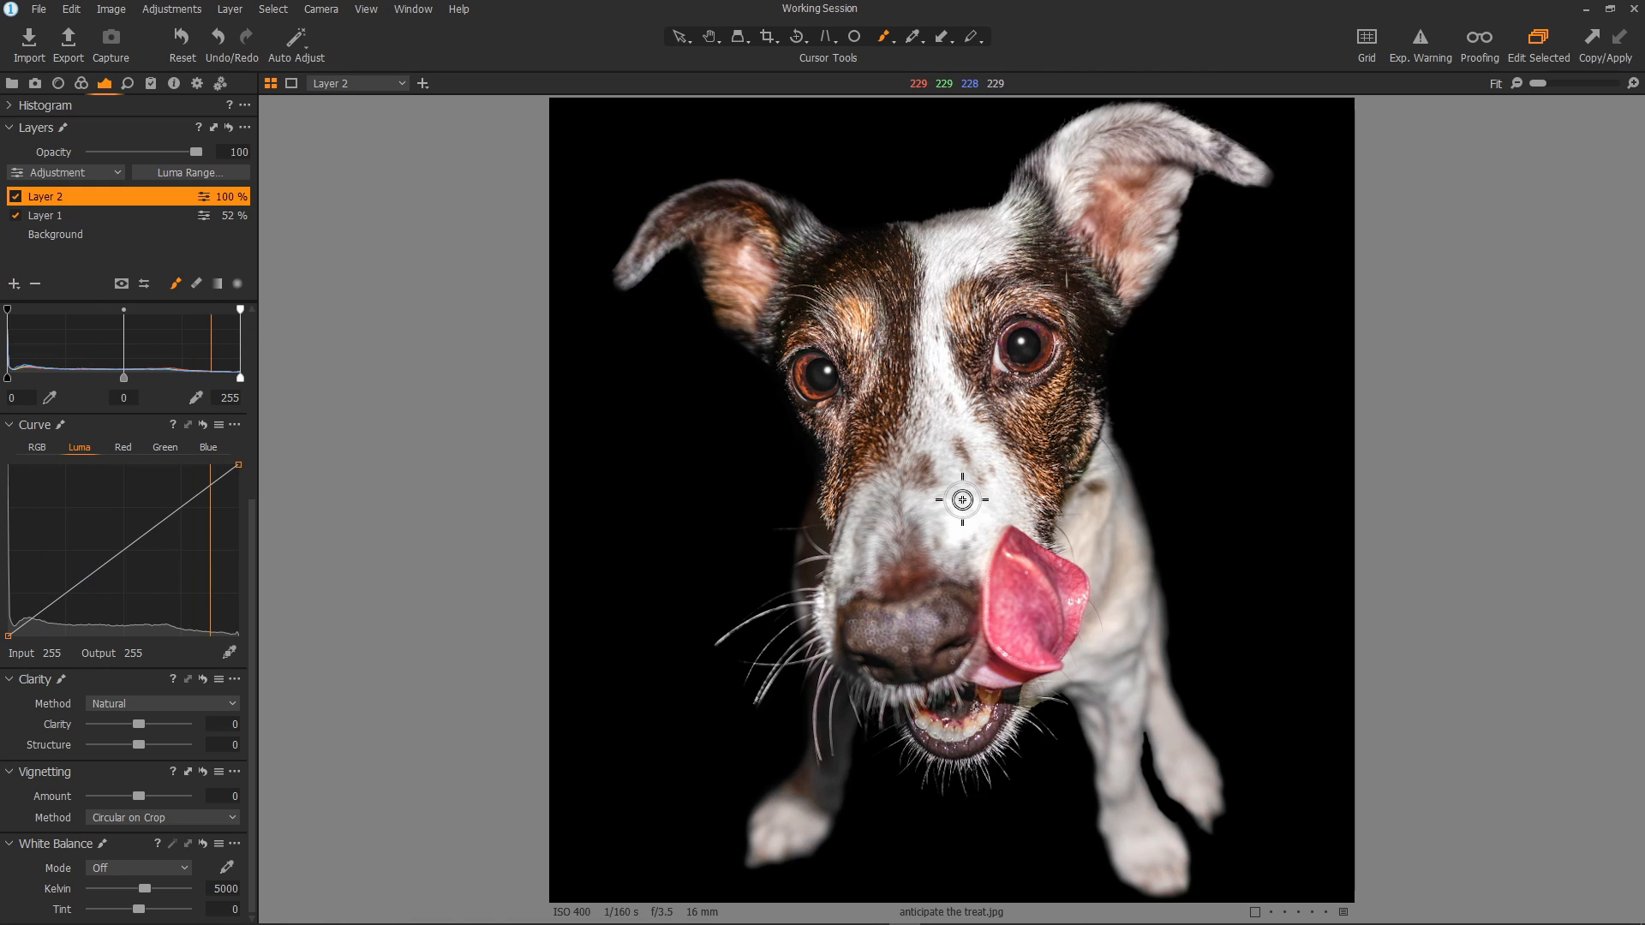
{"action": "left_click", "coordinate": [217, 284]}
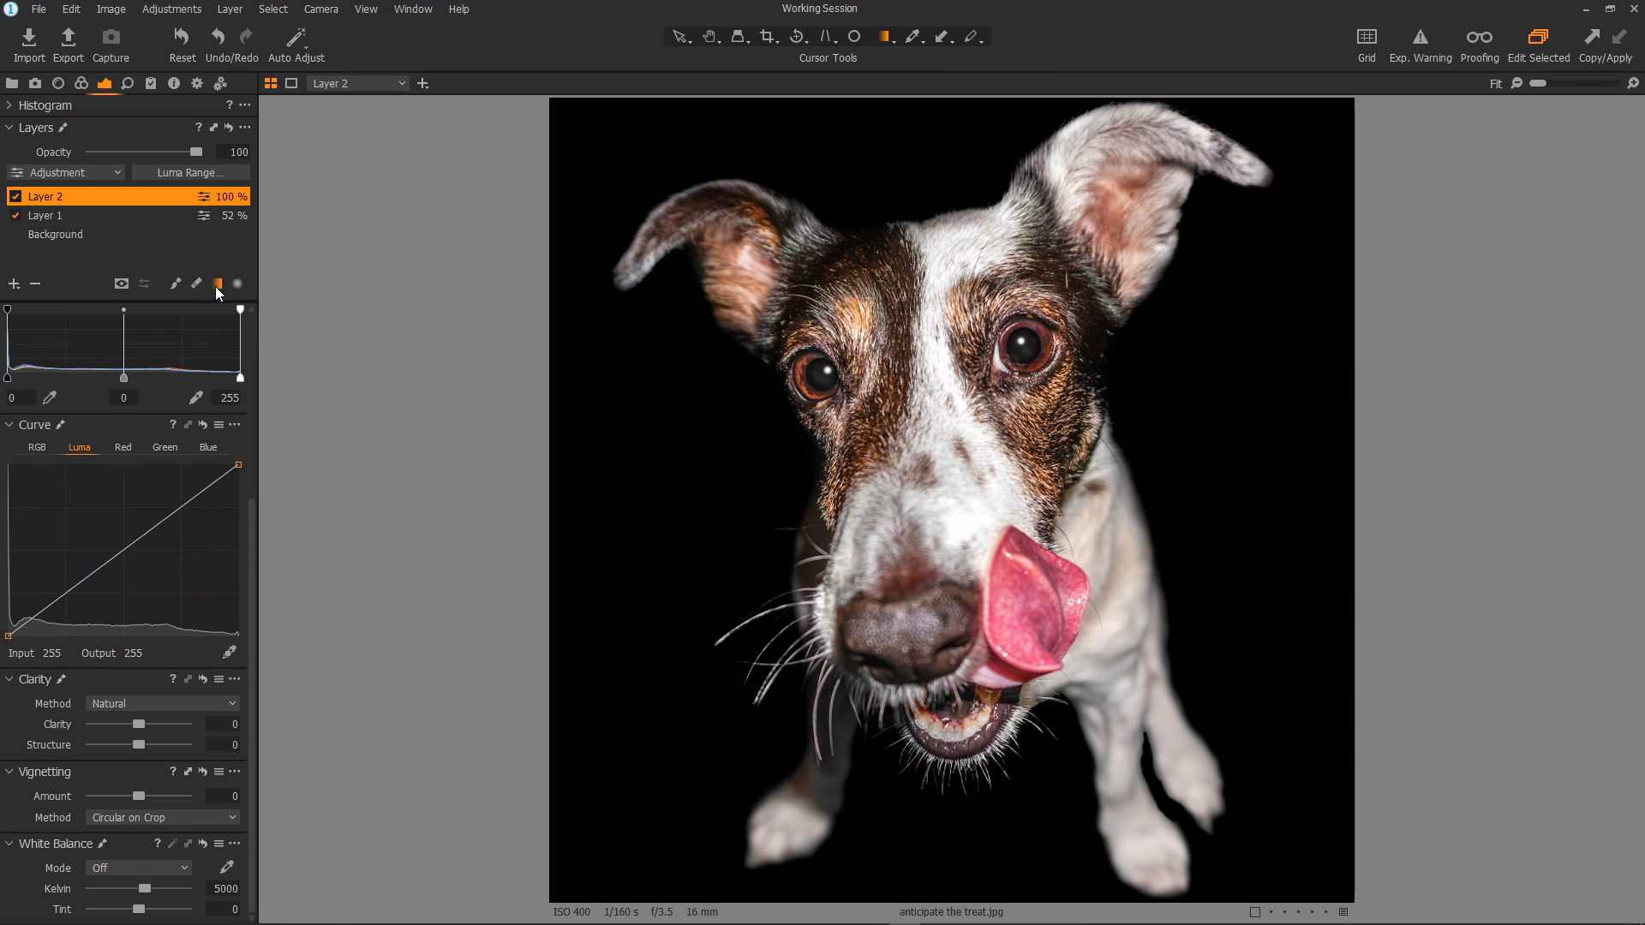
{"action": "left_click_drag", "start_coordinate": [947, 190], "coordinate": [956, 814]}
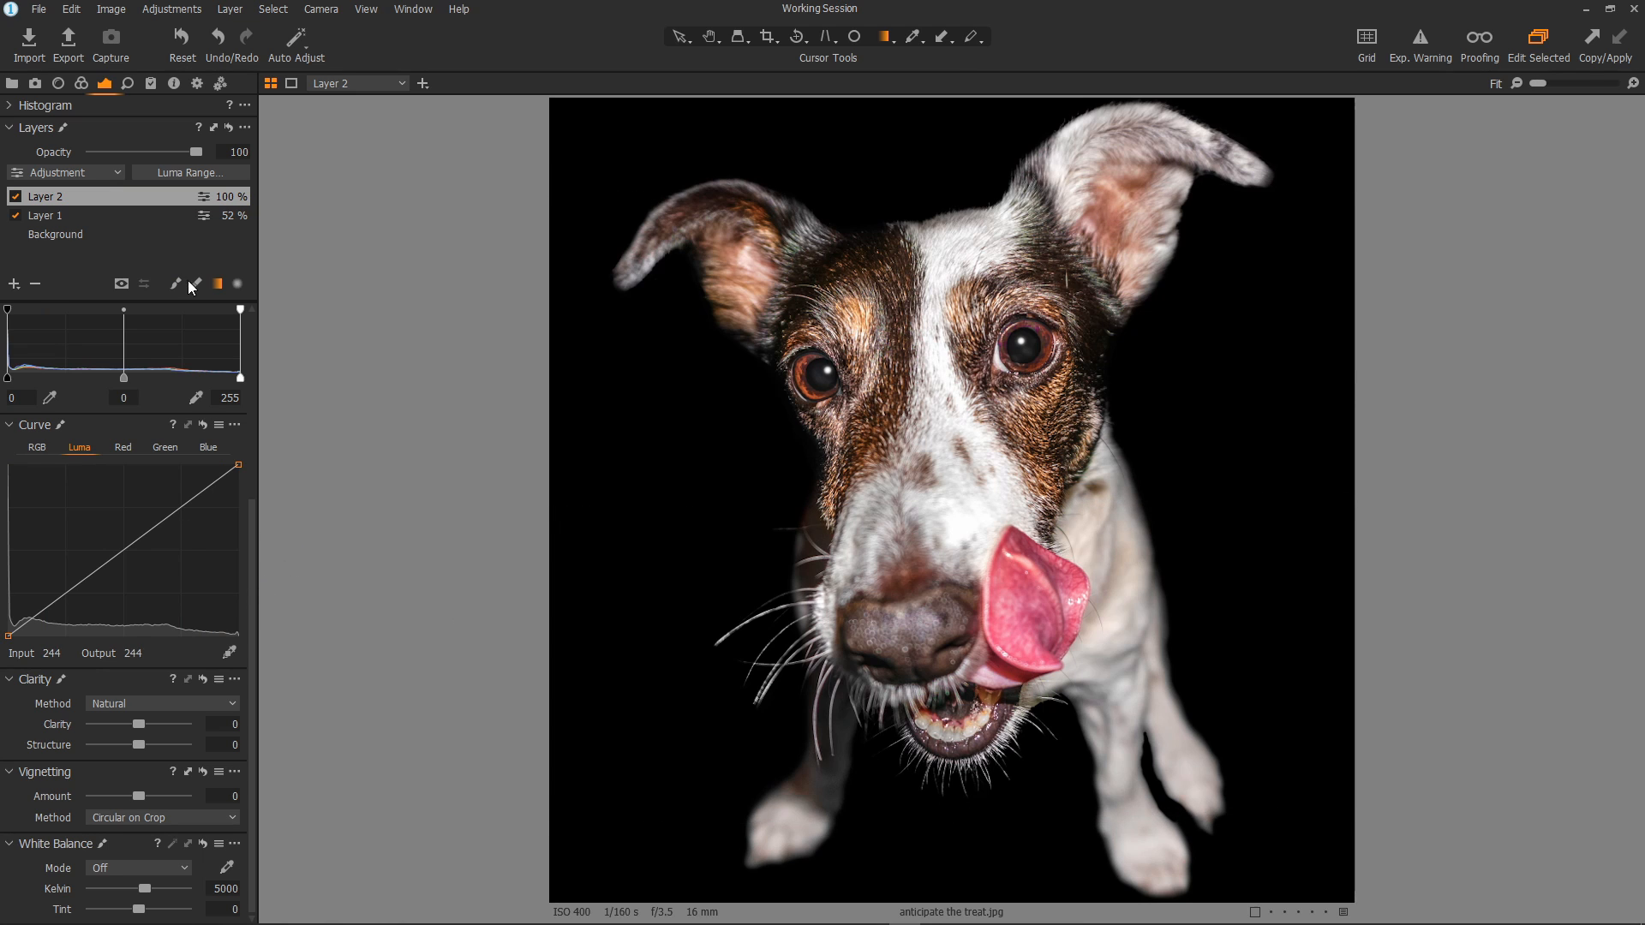
Step: Set the gradient layer's brightness to -48 and invert its mask to darken the lower body
{"action": "left_click_drag", "start_coordinate": [257, 533], "coordinate": [253, 310]}
{"action": "left_click_drag", "start_coordinate": [139, 382], "coordinate": [100, 382]}
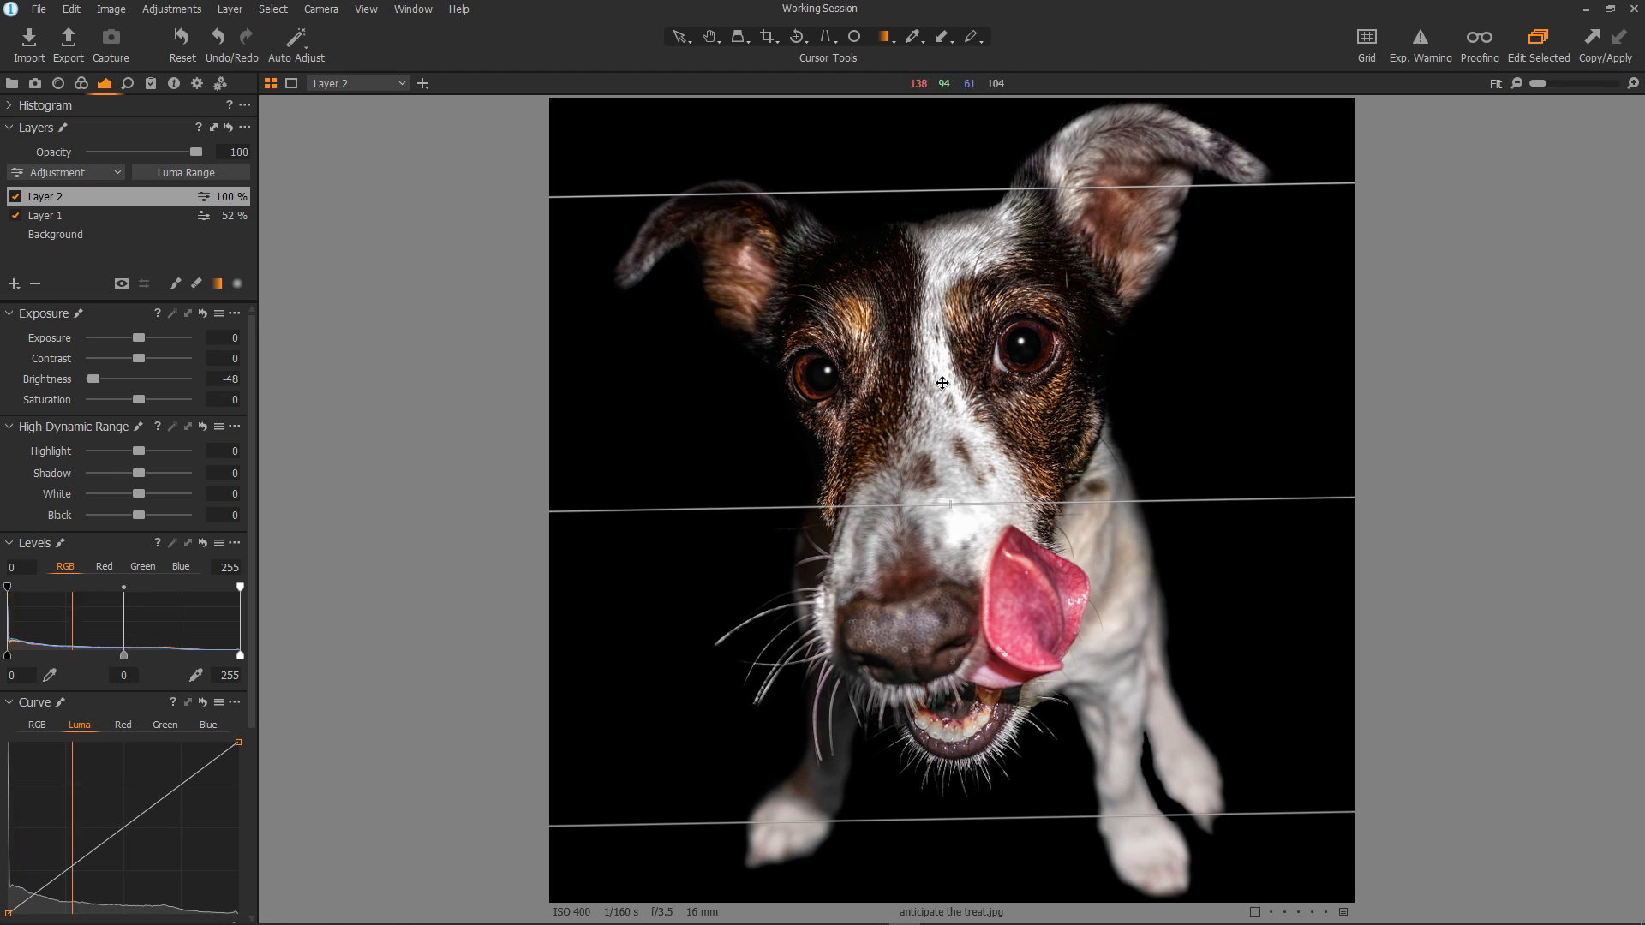
{"action": "right_click", "coordinate": [82, 201]}
{"action": "left_click", "coordinate": [141, 251]}
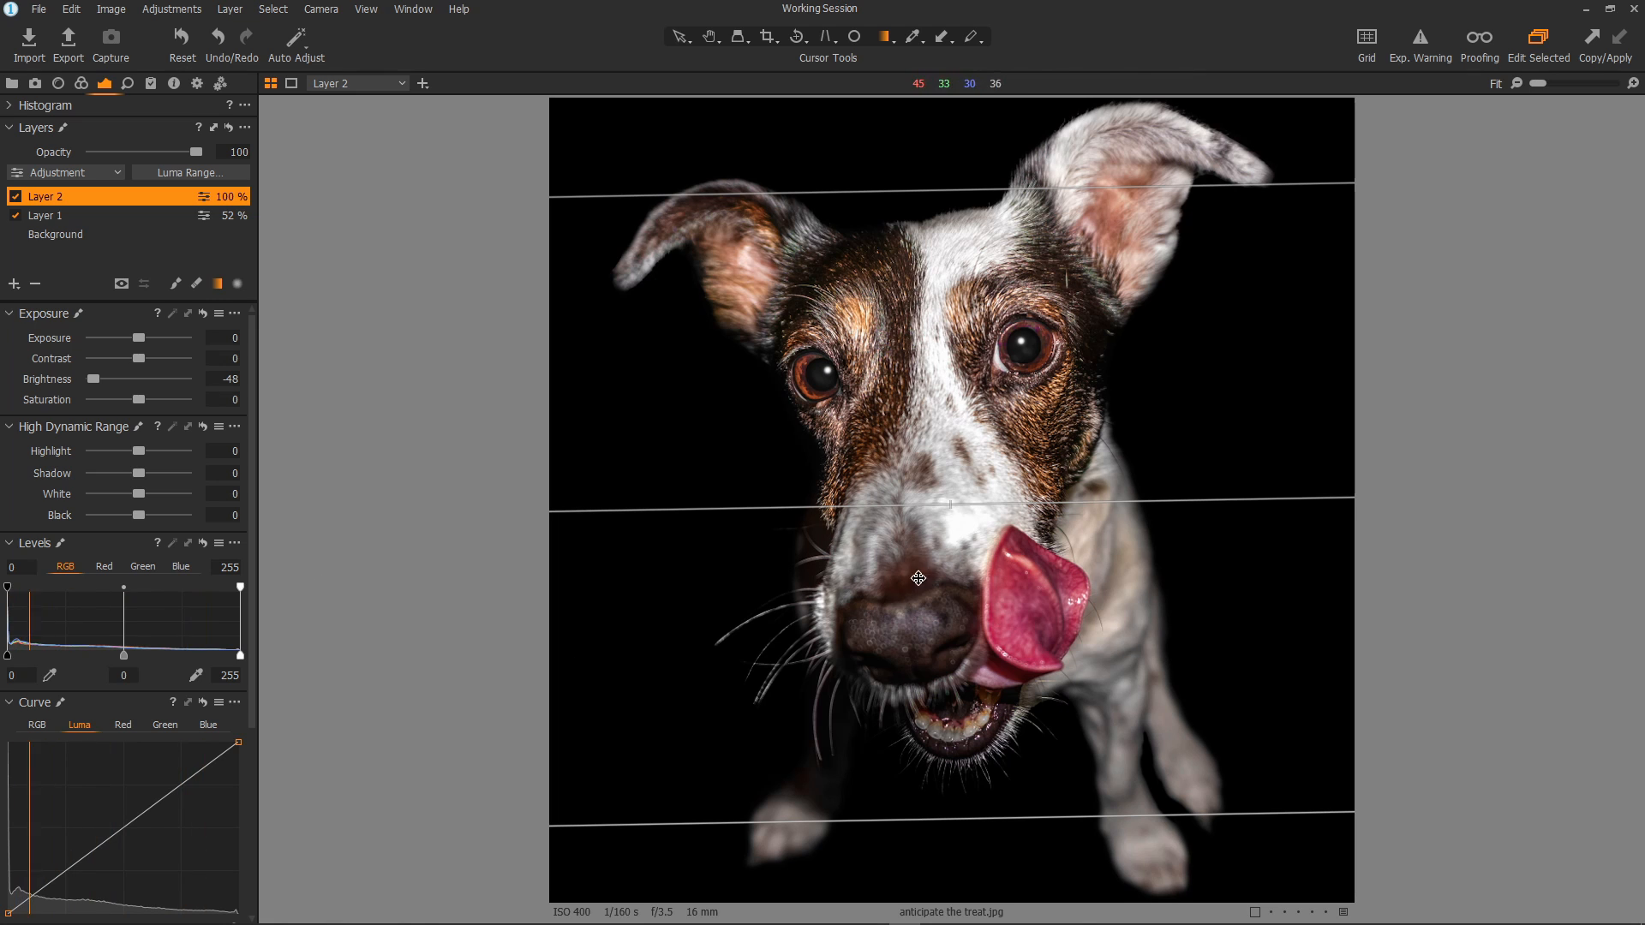
Step: Erase the darkening mask over the dog's snout, nose and tongue with a larger eraser
{"action": "key", "text": "e"}
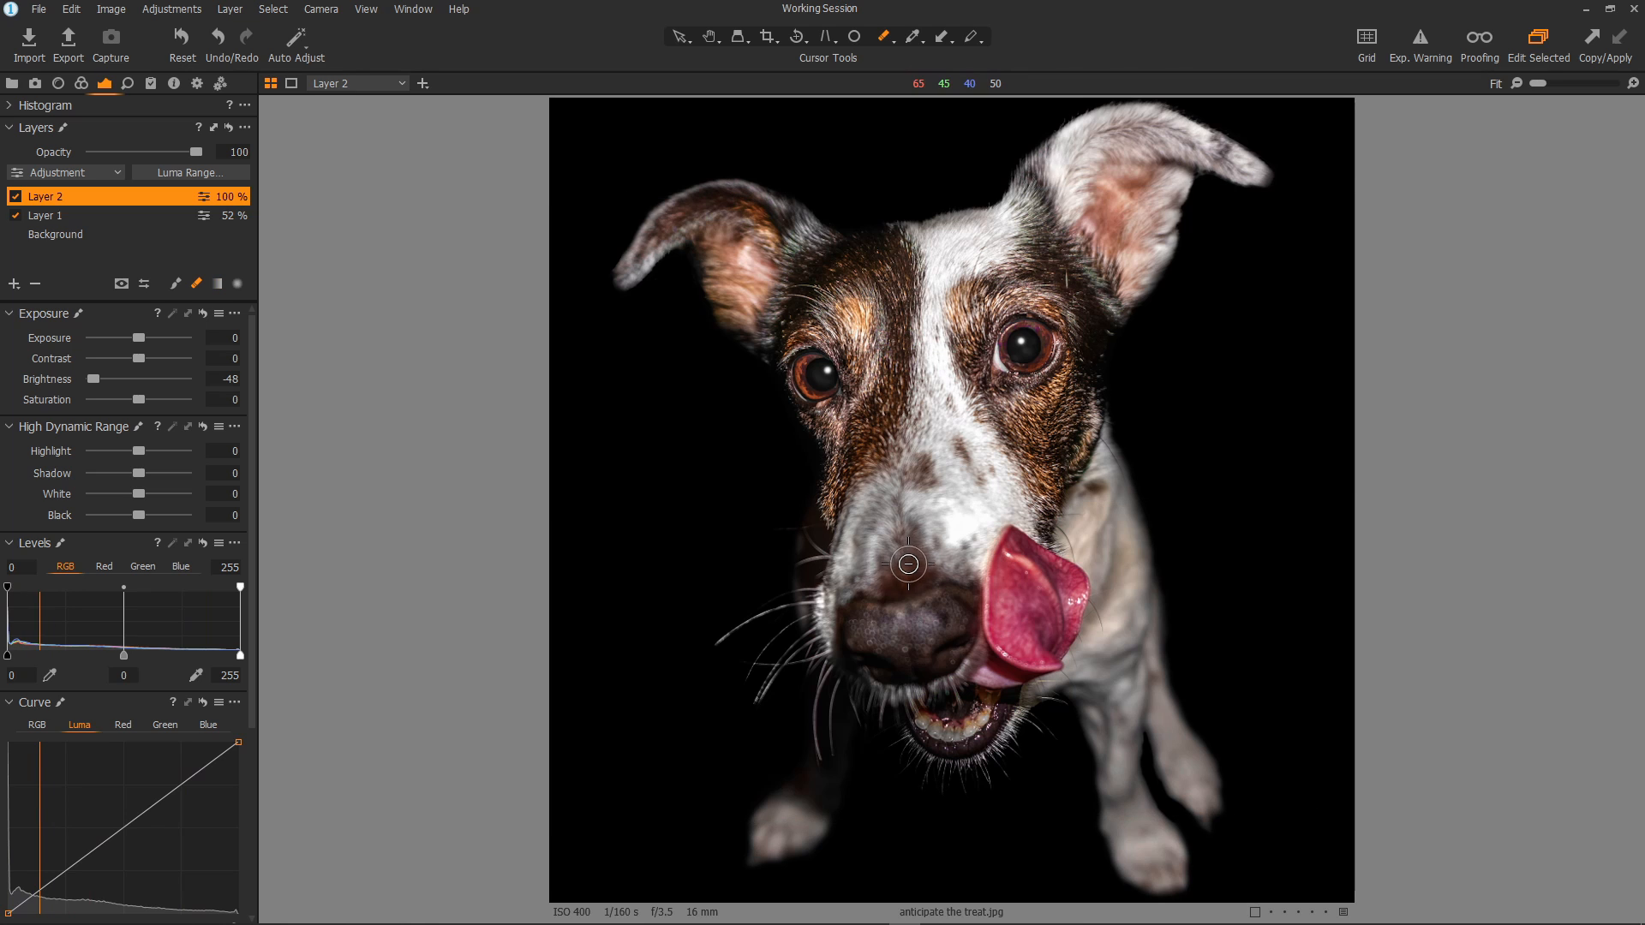
{"action": "right_click", "coordinate": [919, 566]}
{"action": "mouse_move", "coordinate": [919, 566]}
{"action": "left_mouse_down"}
{"action": "mouse_move", "coordinate": [876, 625]}
{"action": "mouse_move", "coordinate": [941, 653]}
{"action": "mouse_move", "coordinate": [983, 709]}
{"action": "mouse_move", "coordinate": [997, 637]}
{"action": "mouse_move", "coordinate": [1017, 661]}
{"action": "mouse_move", "coordinate": [1003, 668]}
{"action": "mouse_move", "coordinate": [1025, 632]}
{"action": "mouse_move", "coordinate": [1012, 605]}
{"action": "mouse_move", "coordinate": [965, 596]}
{"action": "mouse_move", "coordinate": [1031, 608]}
{"action": "mouse_move", "coordinate": [955, 609]}
{"action": "mouse_move", "coordinate": [1069, 423]}
{"action": "mouse_move", "coordinate": [926, 435]}
{"action": "mouse_move", "coordinate": [918, 387]}
{"action": "mouse_move", "coordinate": [876, 509]}
{"action": "mouse_move", "coordinate": [906, 635]}
{"action": "mouse_move", "coordinate": [977, 698]}
{"action": "mouse_move", "coordinate": [942, 699]}
{"action": "mouse_move", "coordinate": [893, 434]}
{"action": "mouse_move", "coordinate": [857, 421]}
{"action": "mouse_move", "coordinate": [1049, 342]}
{"action": "mouse_move", "coordinate": [1115, 516]}
{"action": "left_mouse_up"}
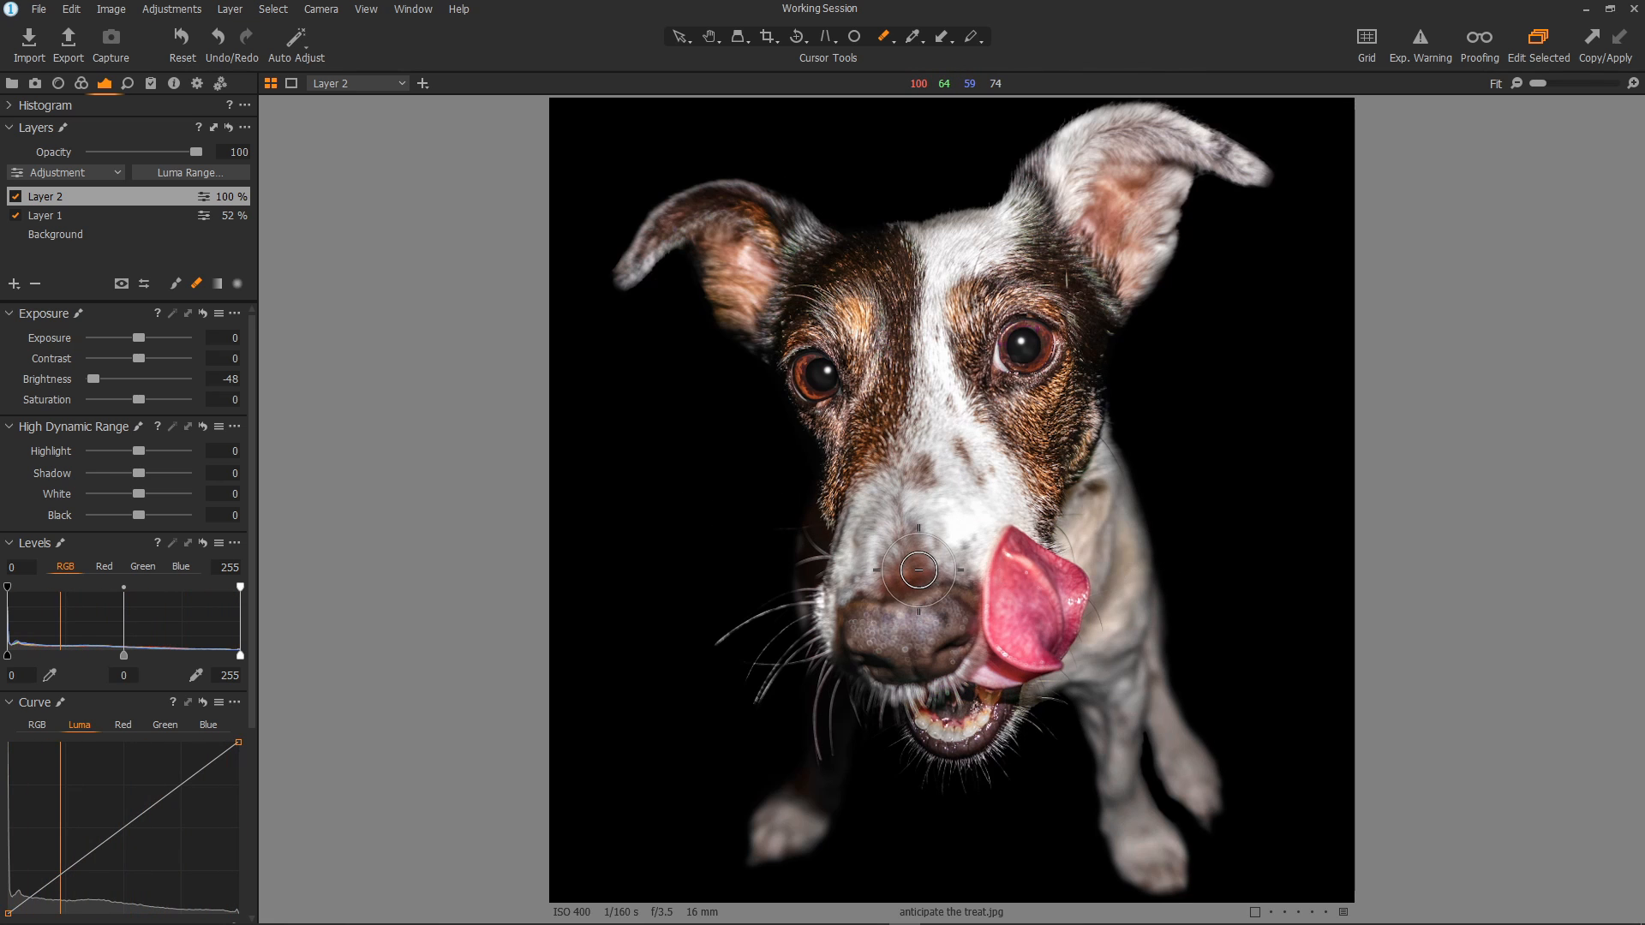
Step: Pick the tongue's pink in the advanced Color Editor and turn on the view of the selected color range
{"action": "key", "text": "ctrl+shift+Tab"}
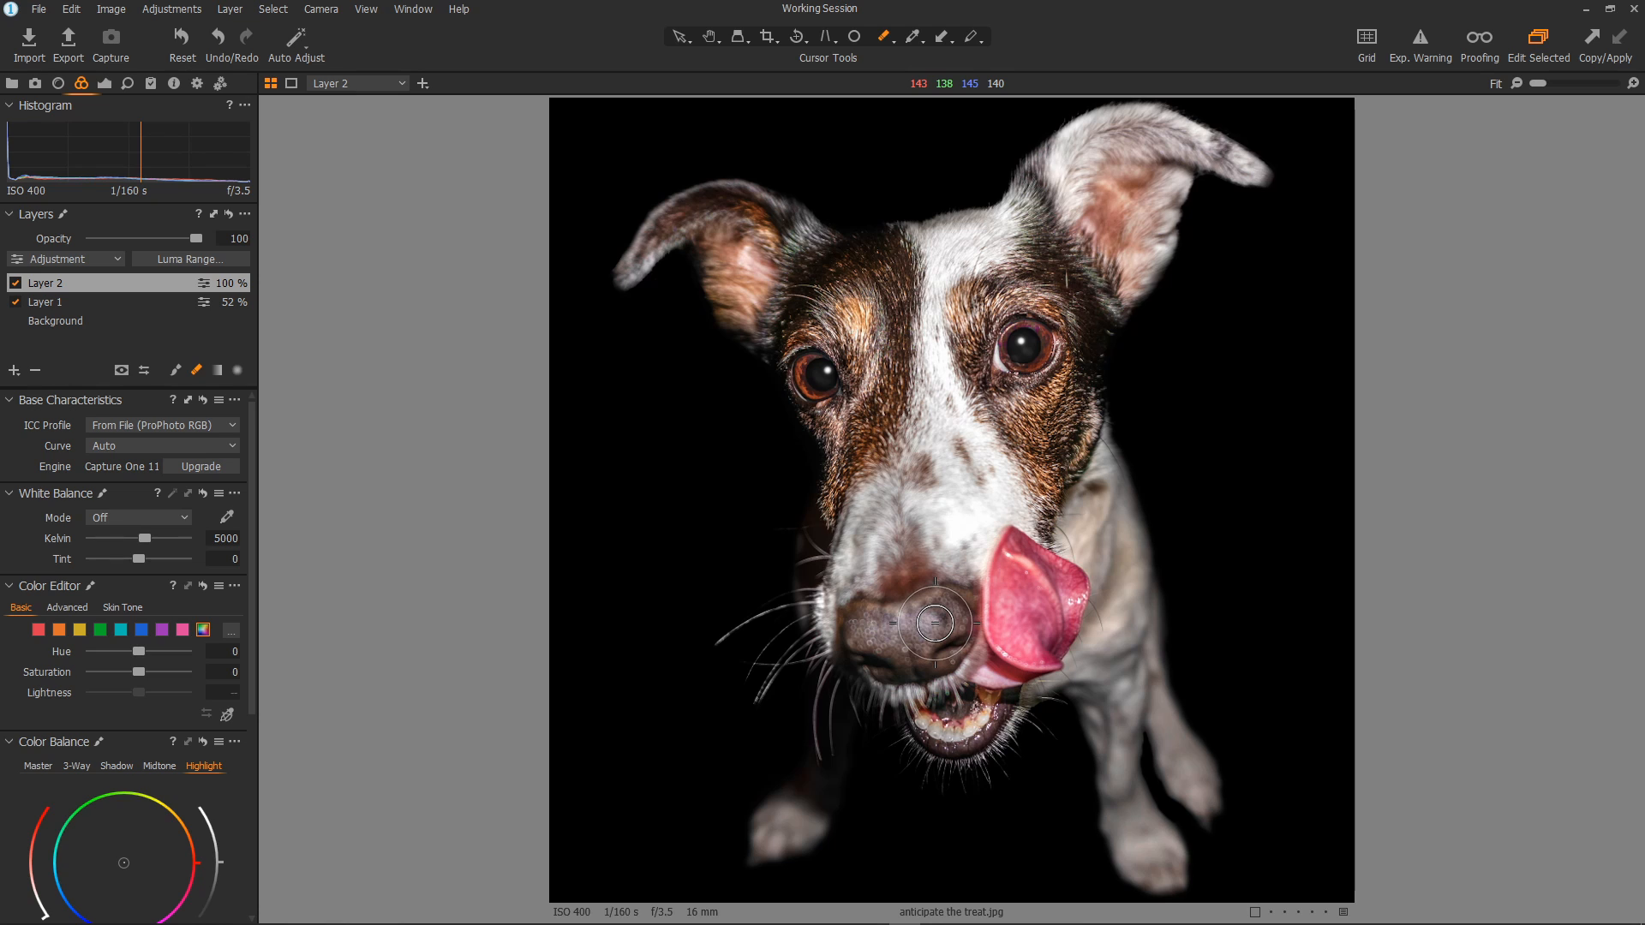
{"action": "left_click", "coordinate": [67, 607]}
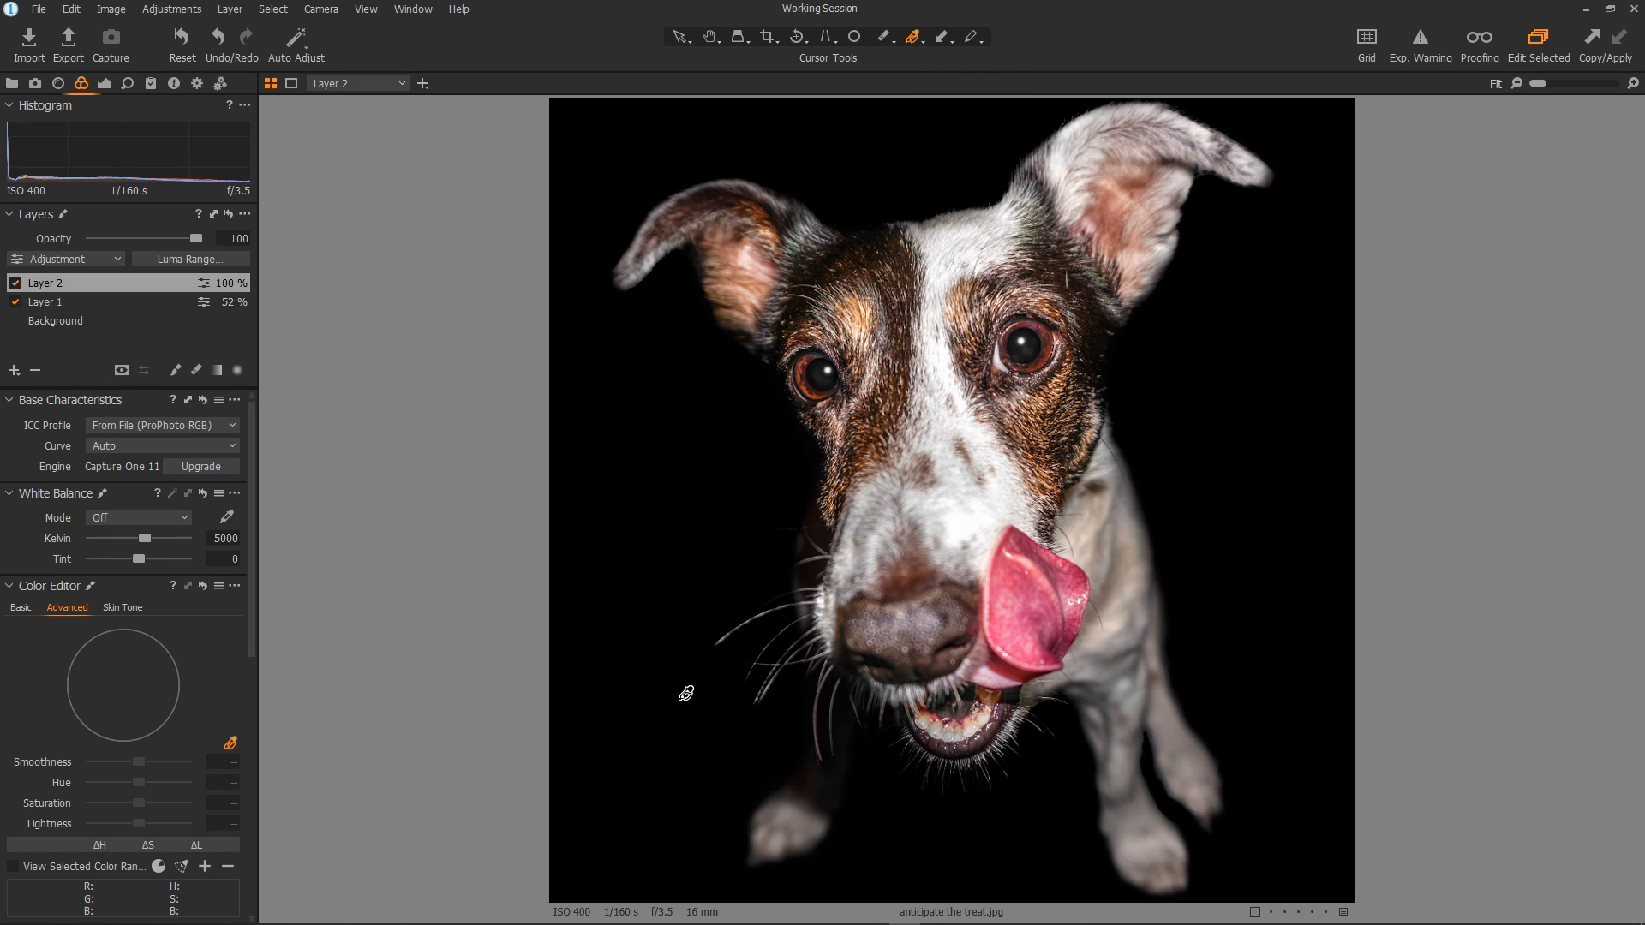
{"action": "left_click", "coordinate": [1013, 572]}
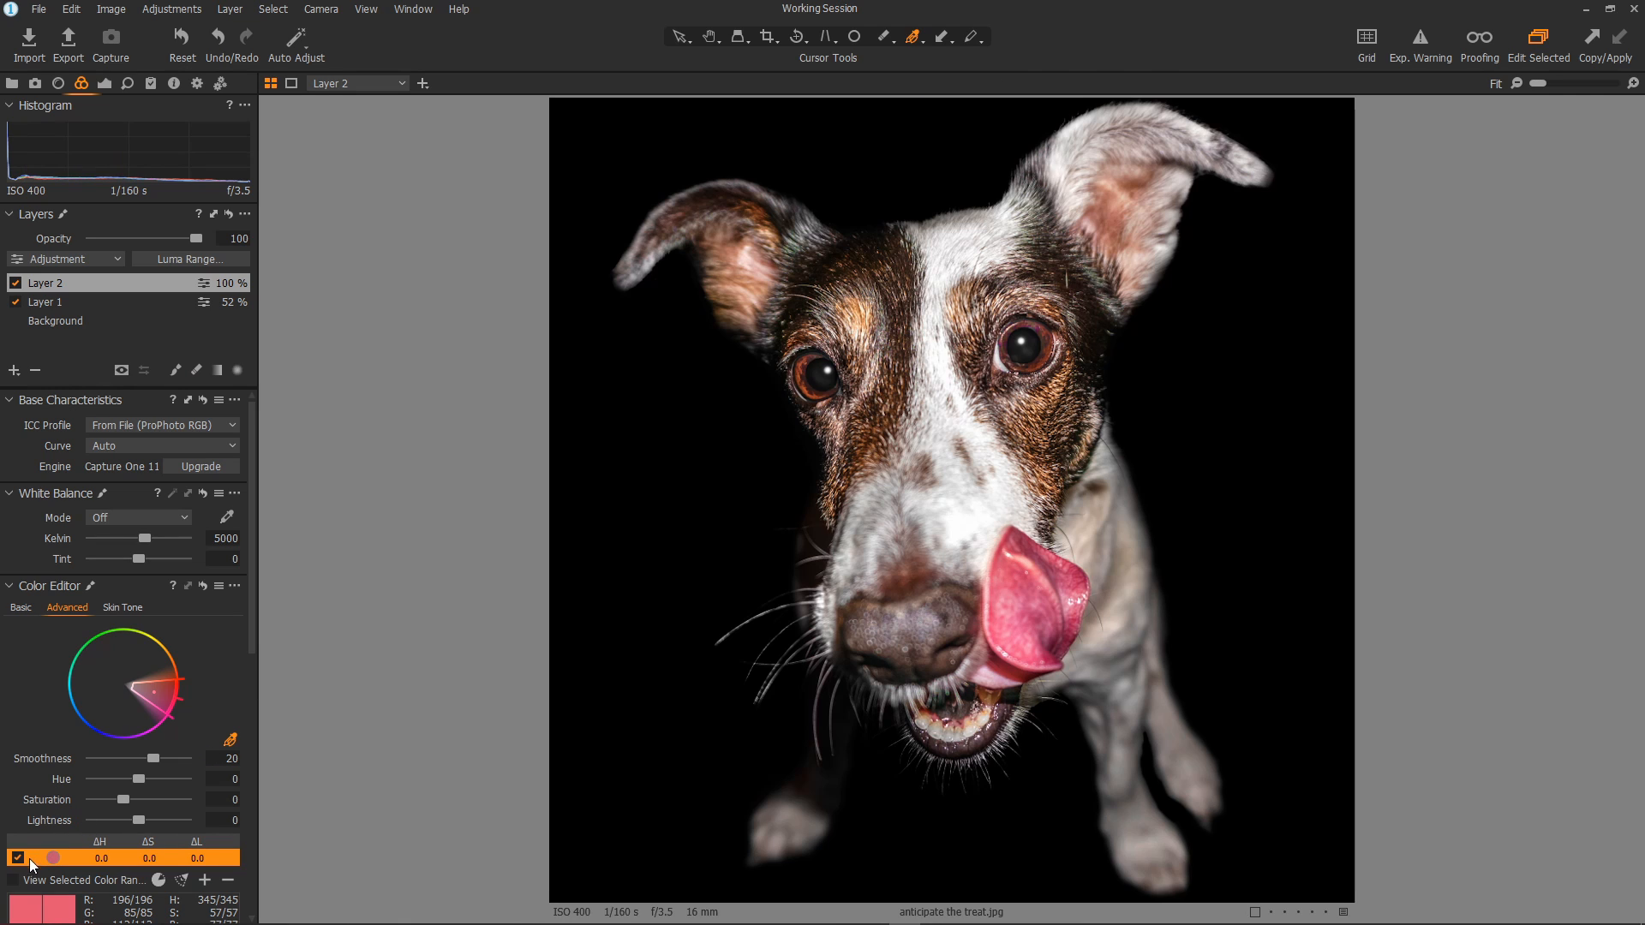
{"action": "left_click", "coordinate": [15, 880]}
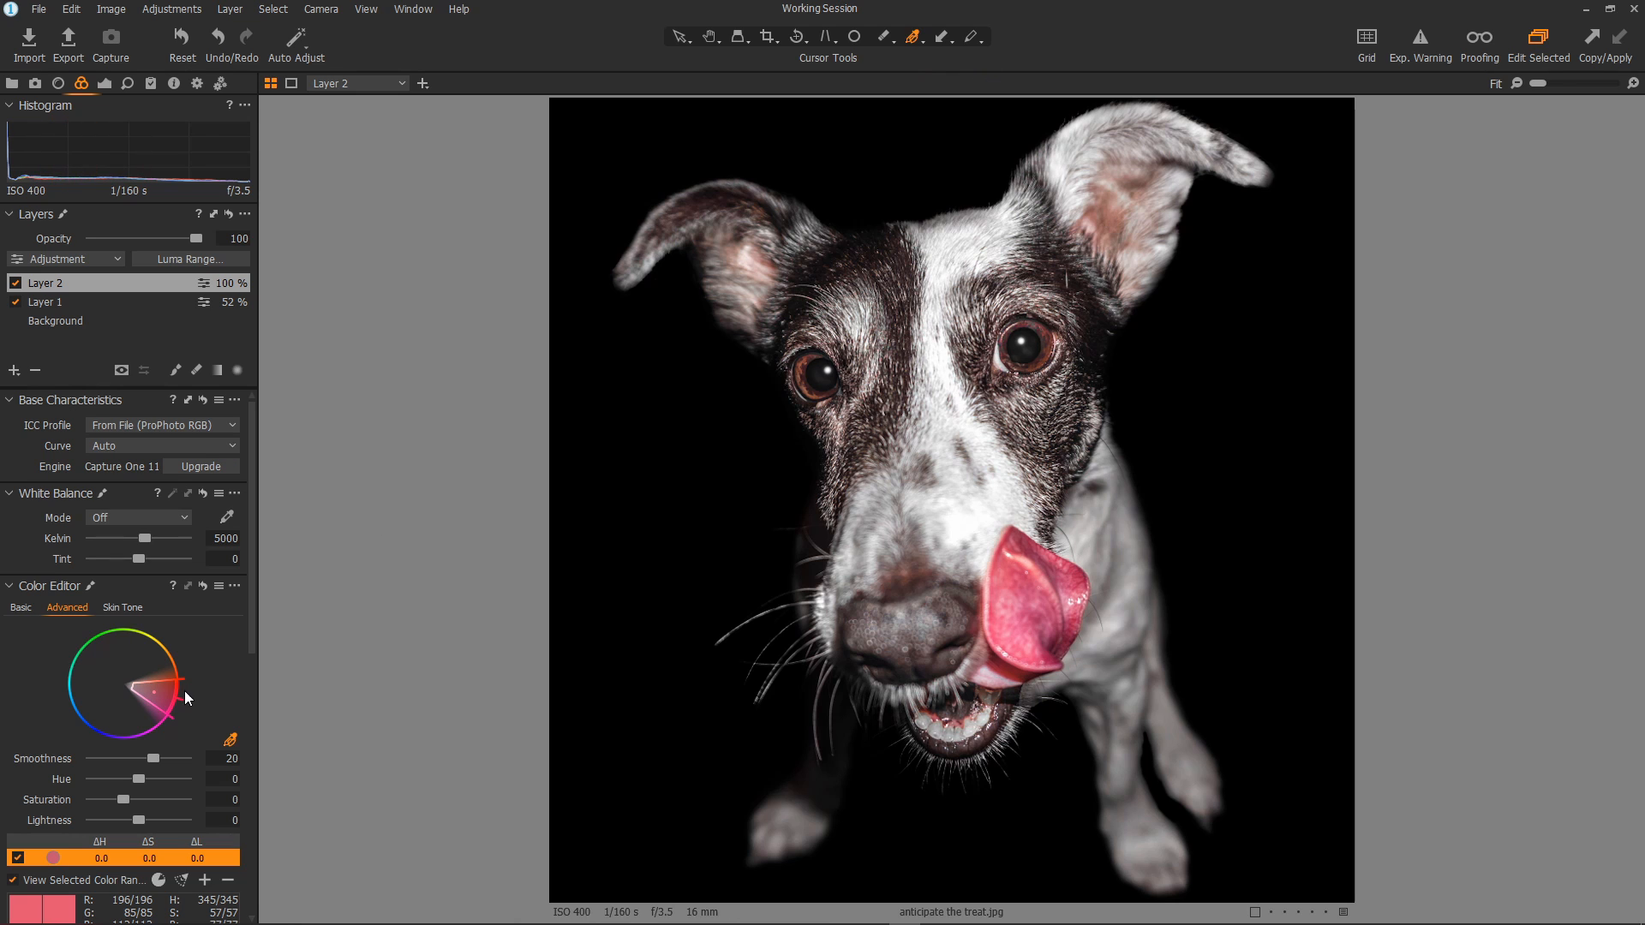
Step: Narrow the selected color range to the tongue's pinks and set the smoothness to 11.6
{"action": "left_click_drag", "start_coordinate": [182, 680], "coordinate": [138, 693]}
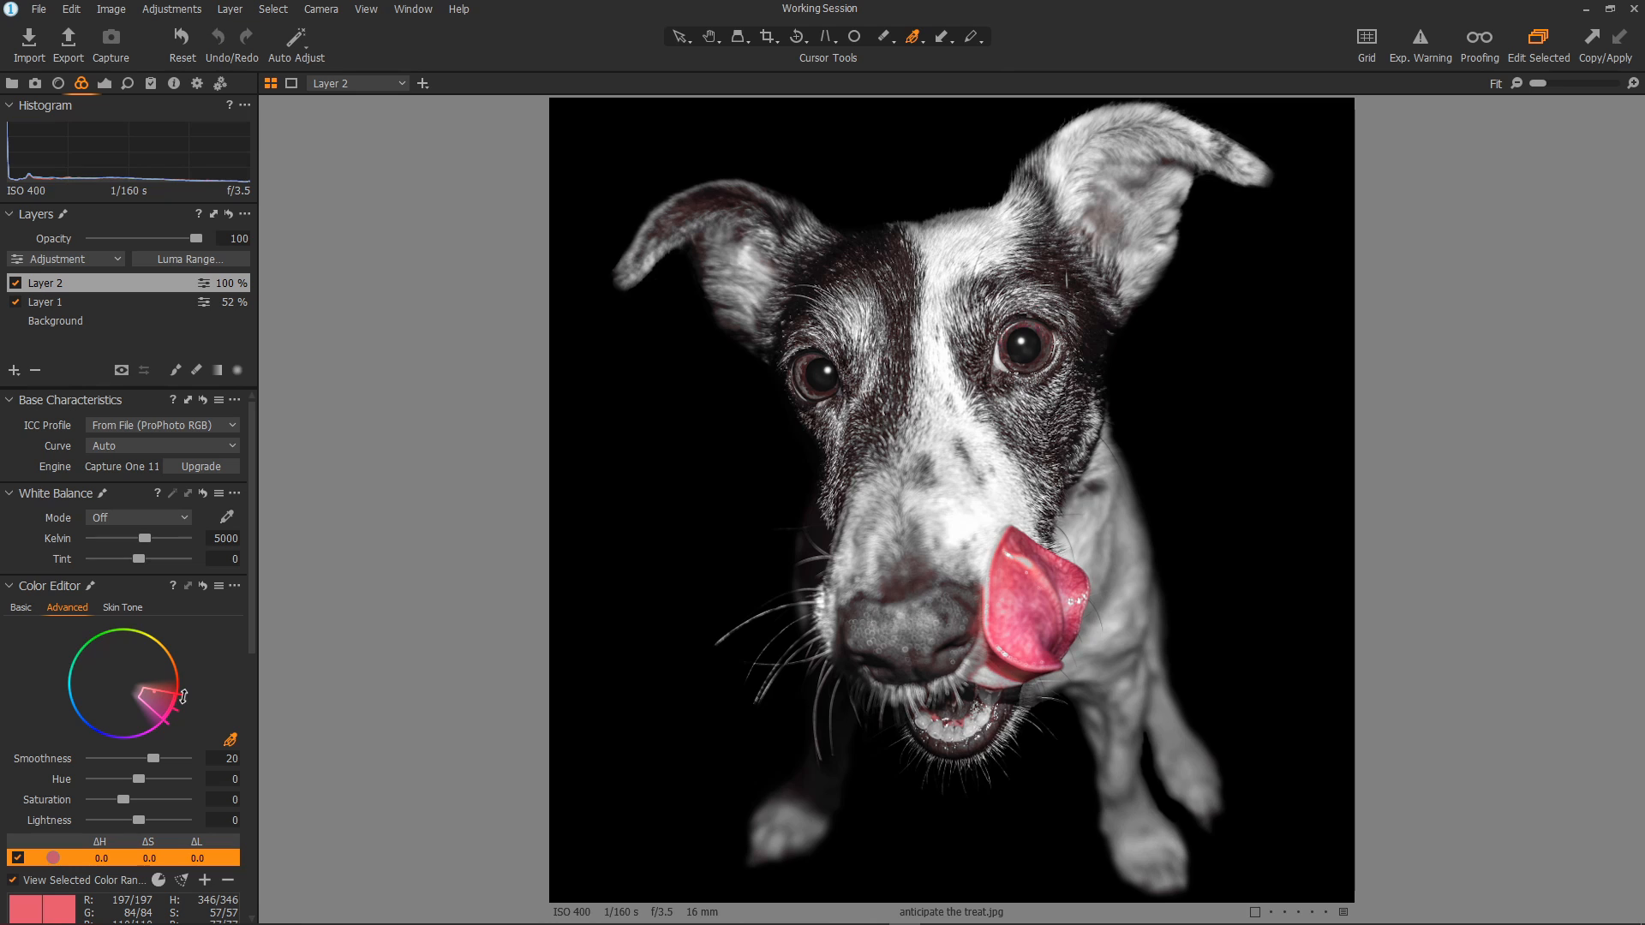
{"action": "left_click", "coordinate": [139, 759]}
{"action": "left_click_drag", "start_coordinate": [129, 763], "coordinate": [126, 764]}
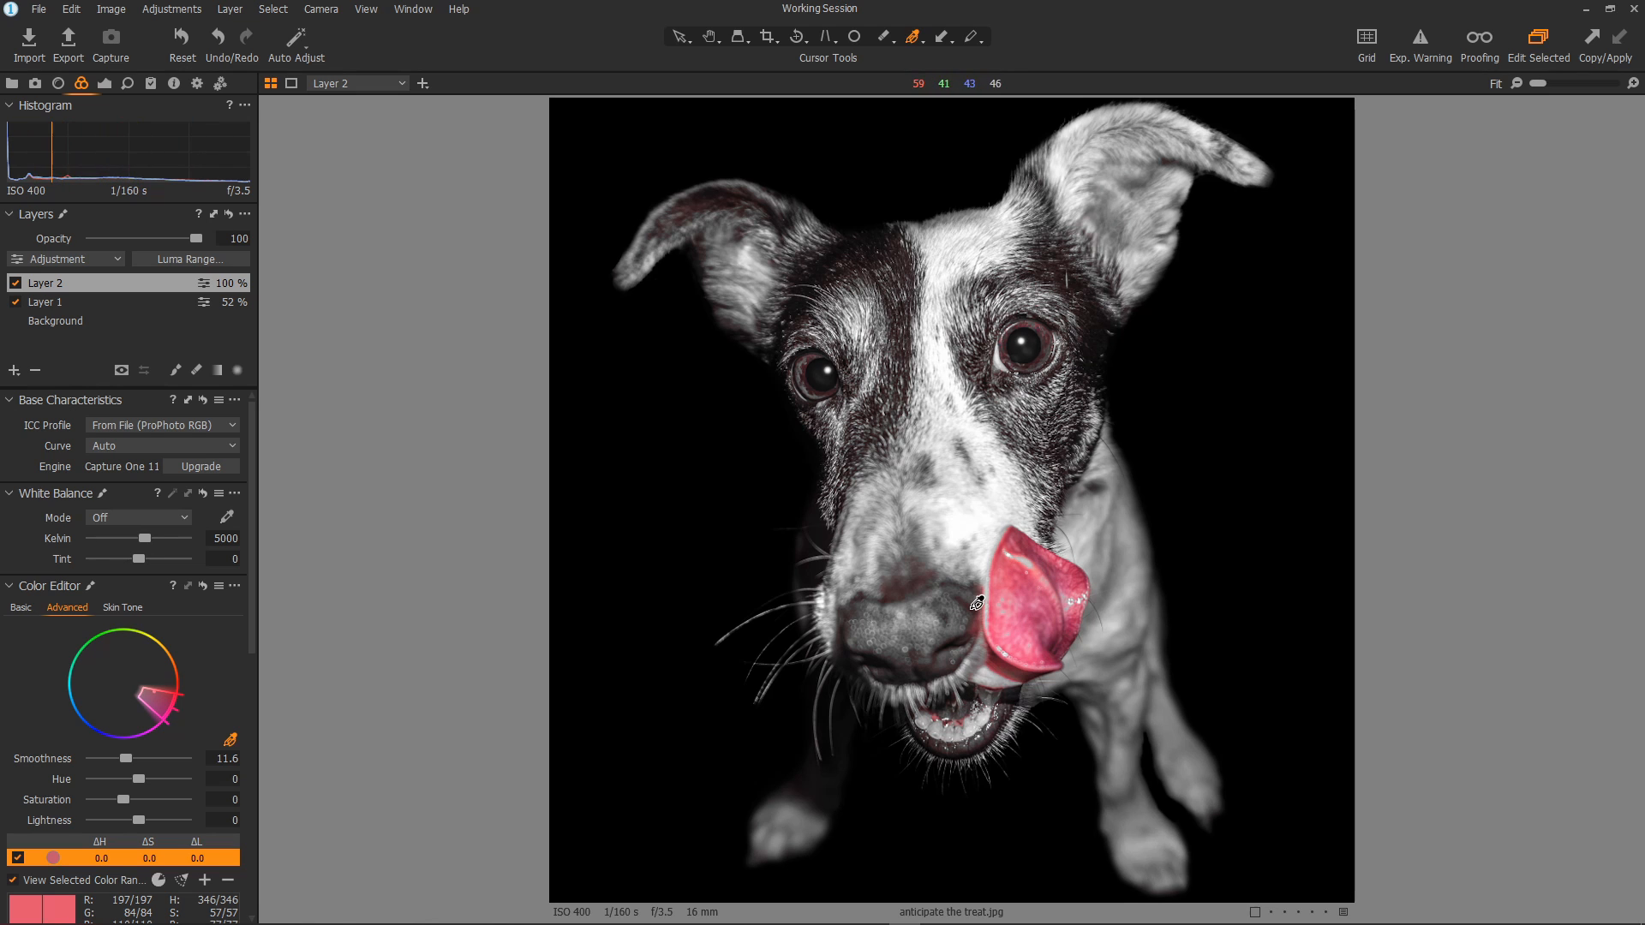
Step: Create a masked layer from the tongue color selection and inspect its mask
{"action": "left_click", "coordinate": [235, 588]}
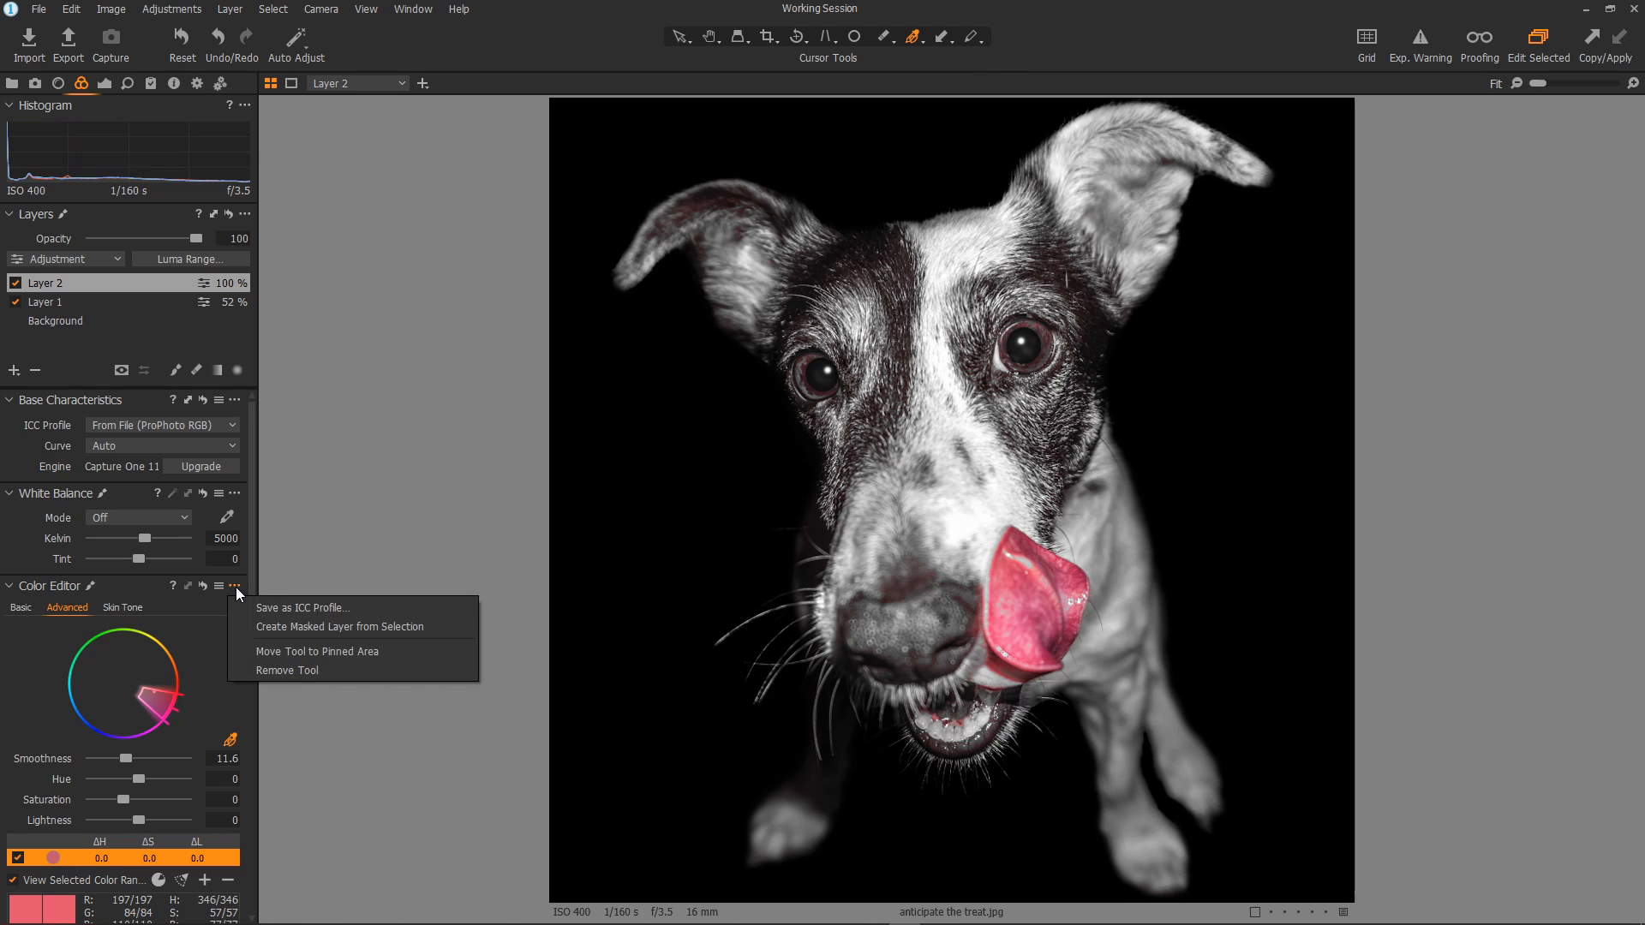
{"action": "left_click", "coordinate": [294, 632]}
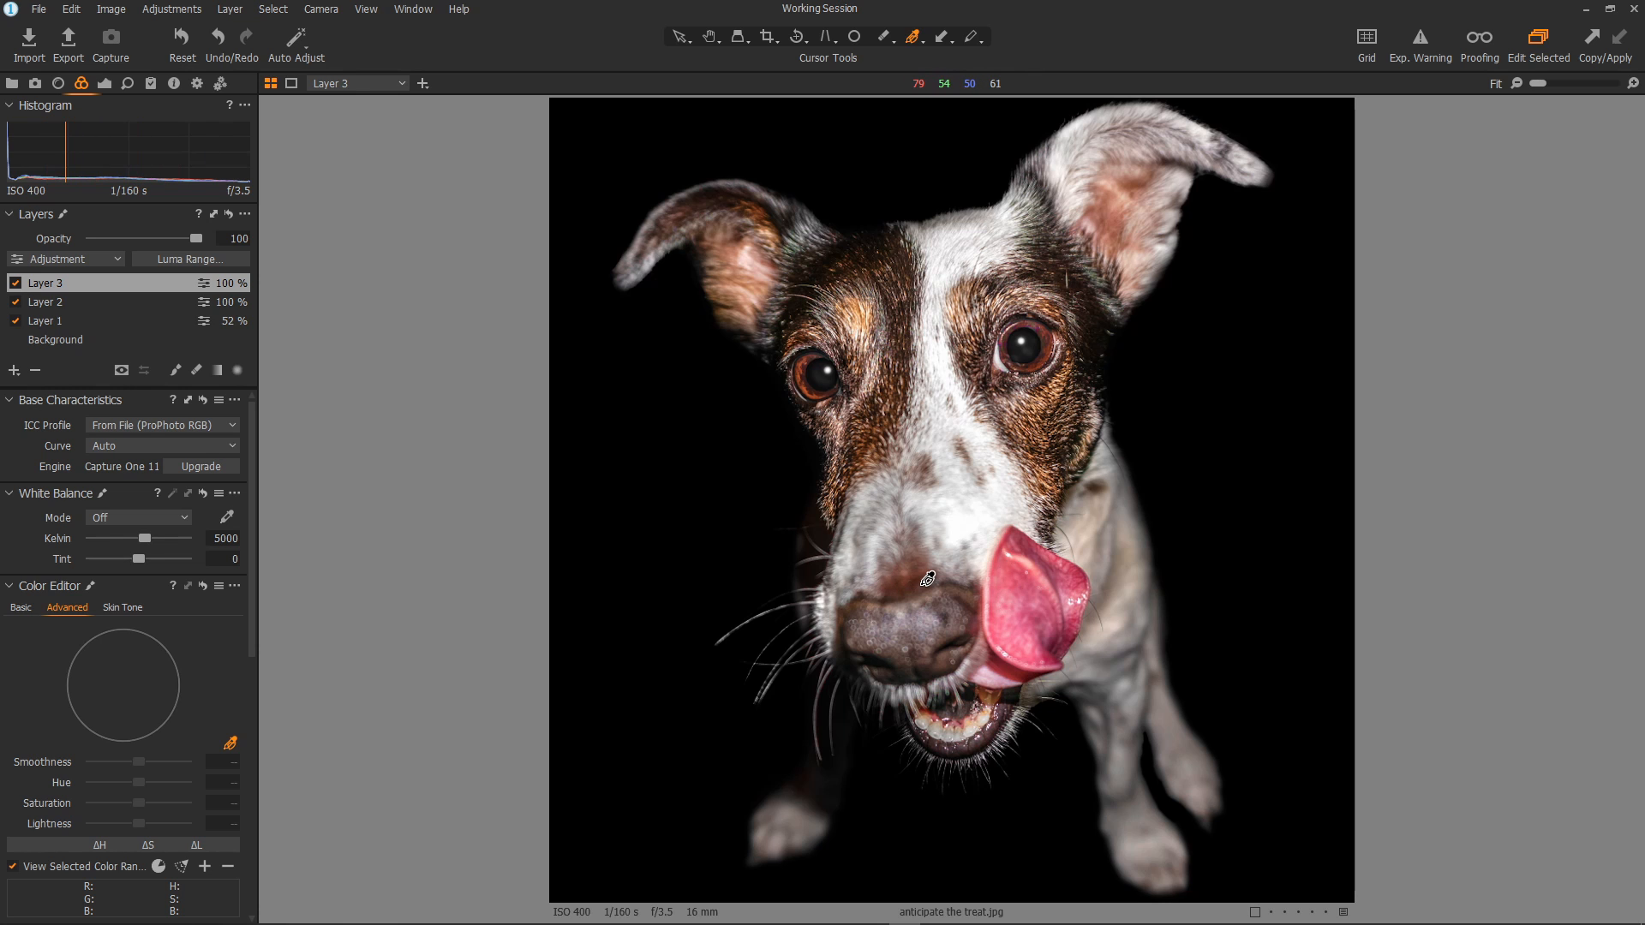
{"action": "key", "text": "b"}
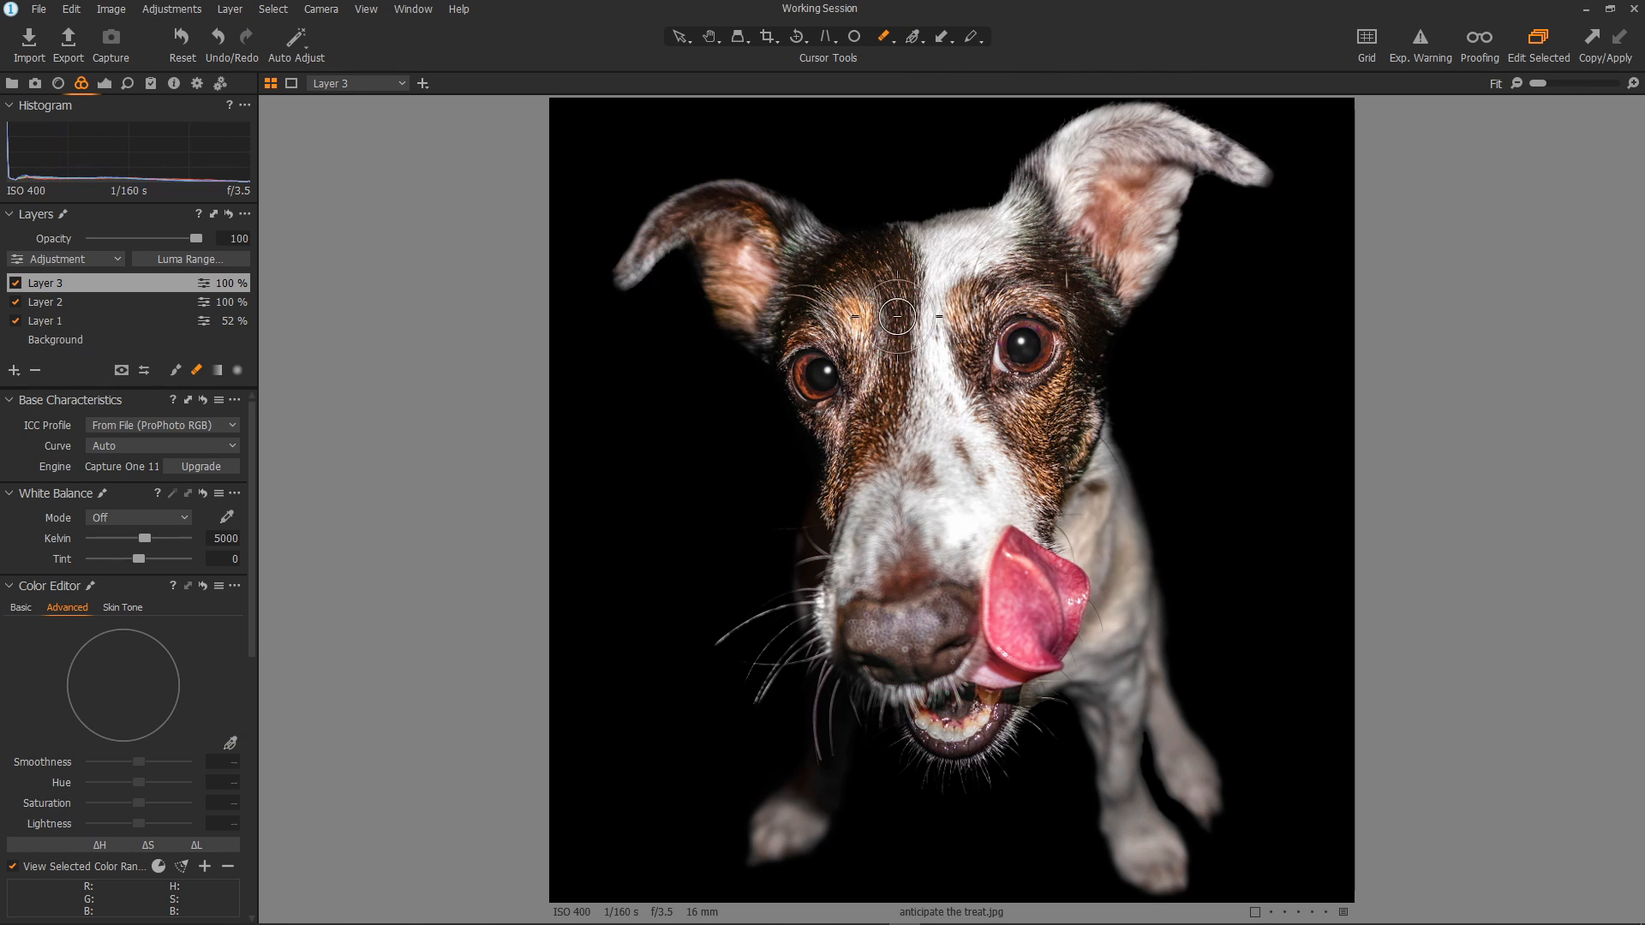
{"action": "key", "text": "m"}
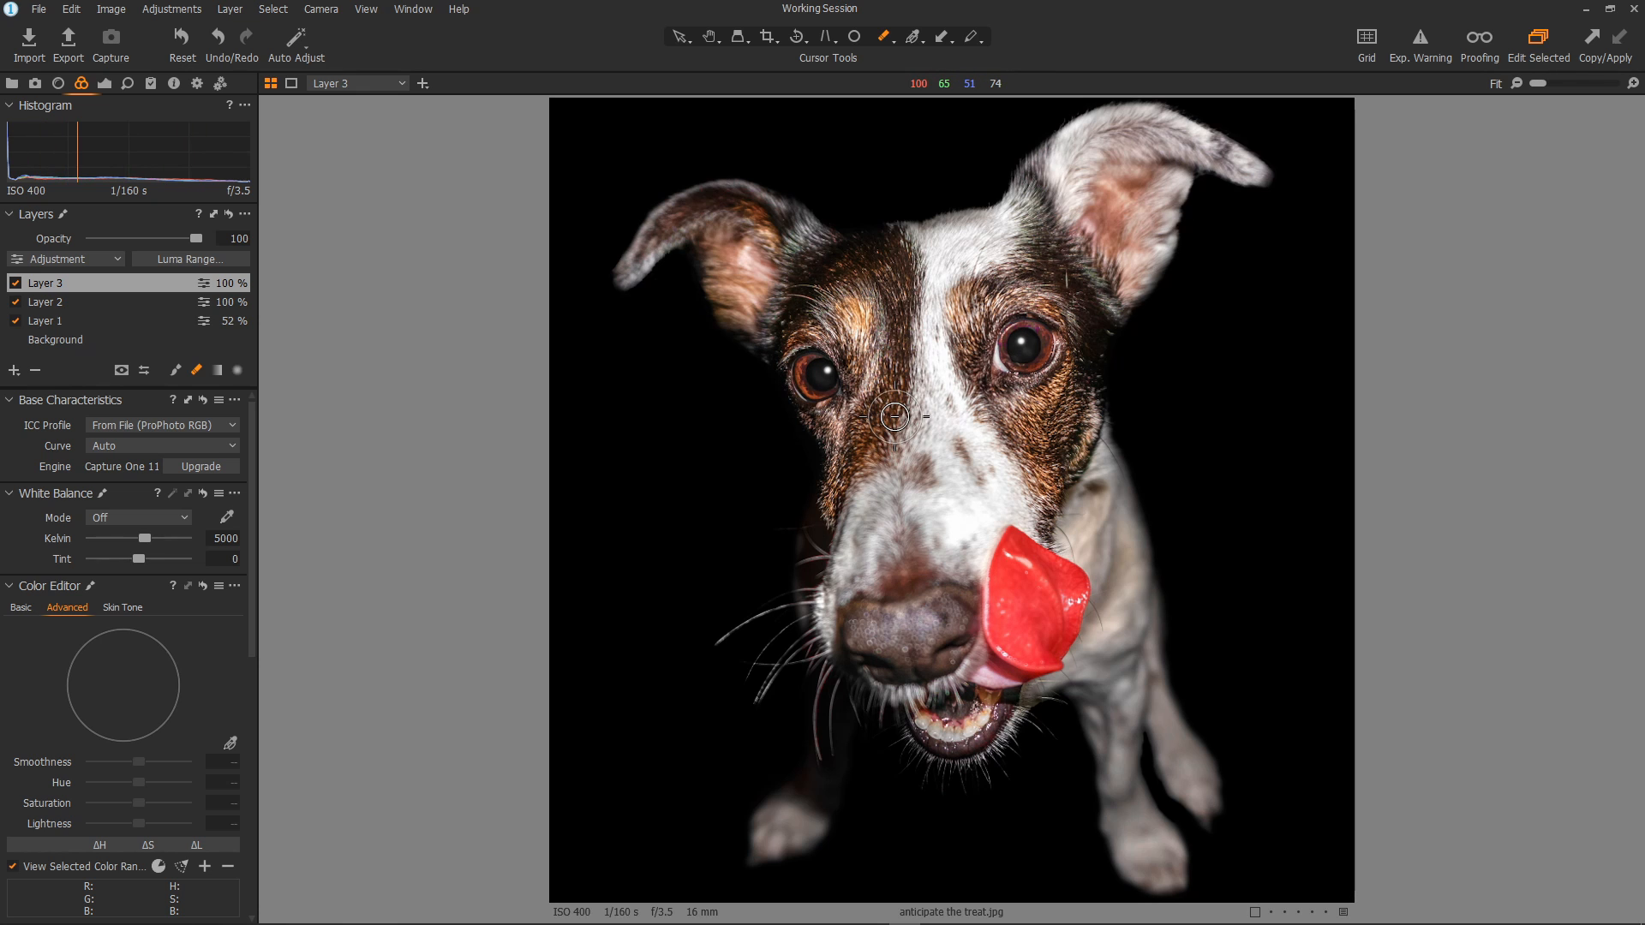
{"action": "key", "text": "m"}
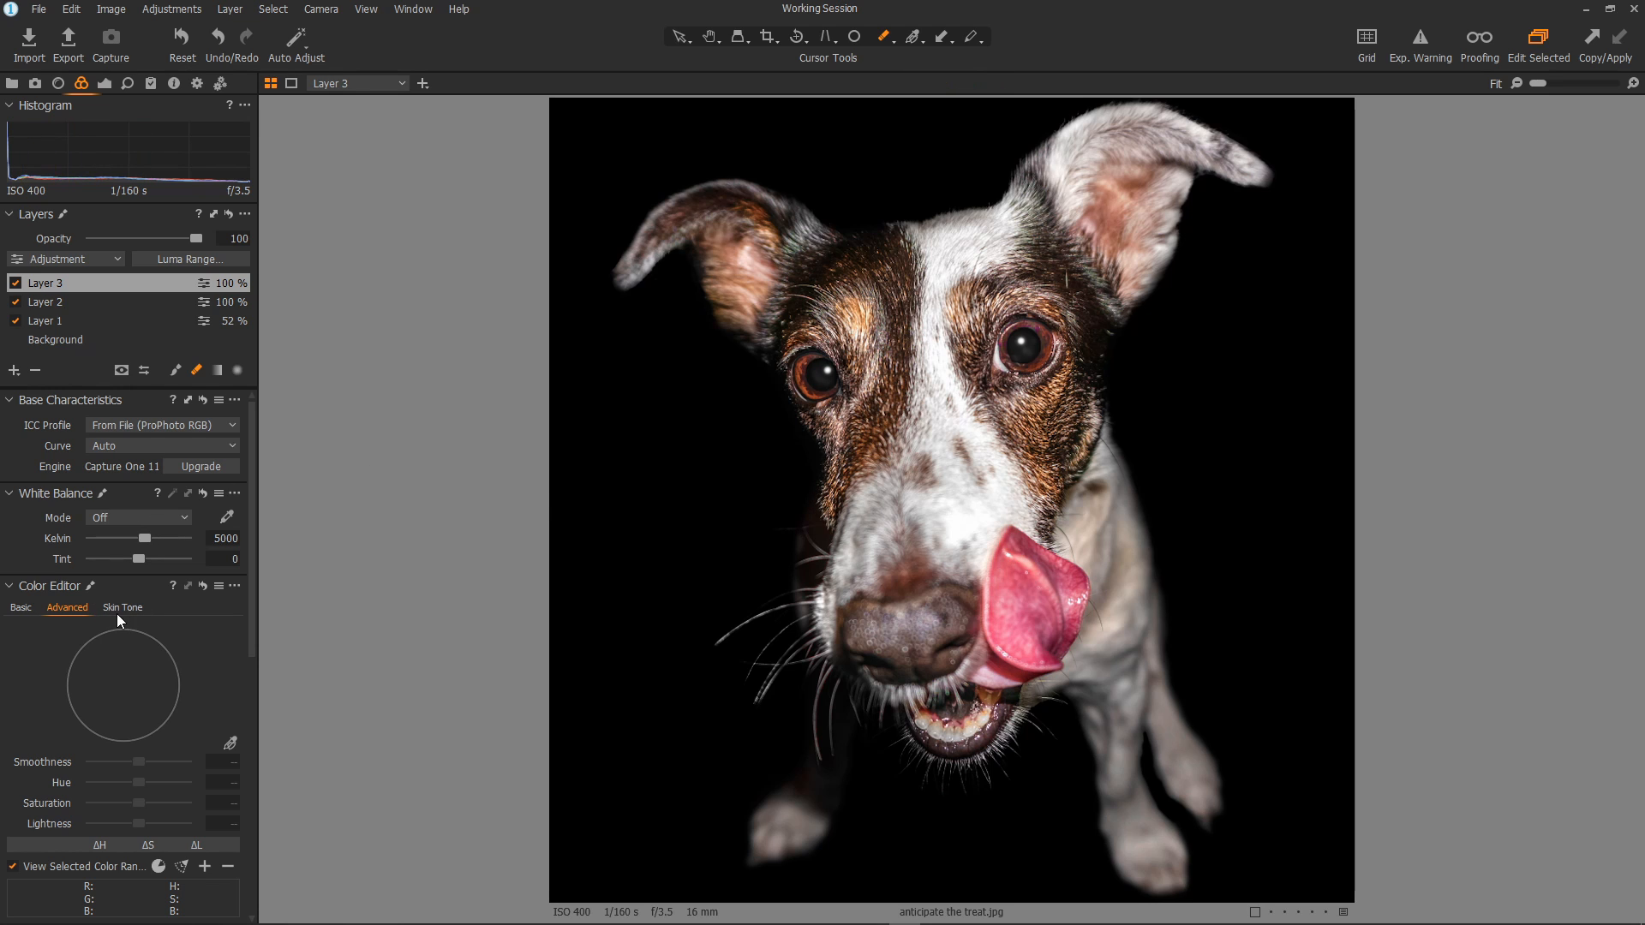
Step: On the tongue layer, shift the red hue toward orange and set High Dynamic Range highlight to 100, shadow to -76 and black to -29
{"action": "left_click", "coordinate": [21, 609]}
{"action": "left_click", "coordinate": [39, 631]}
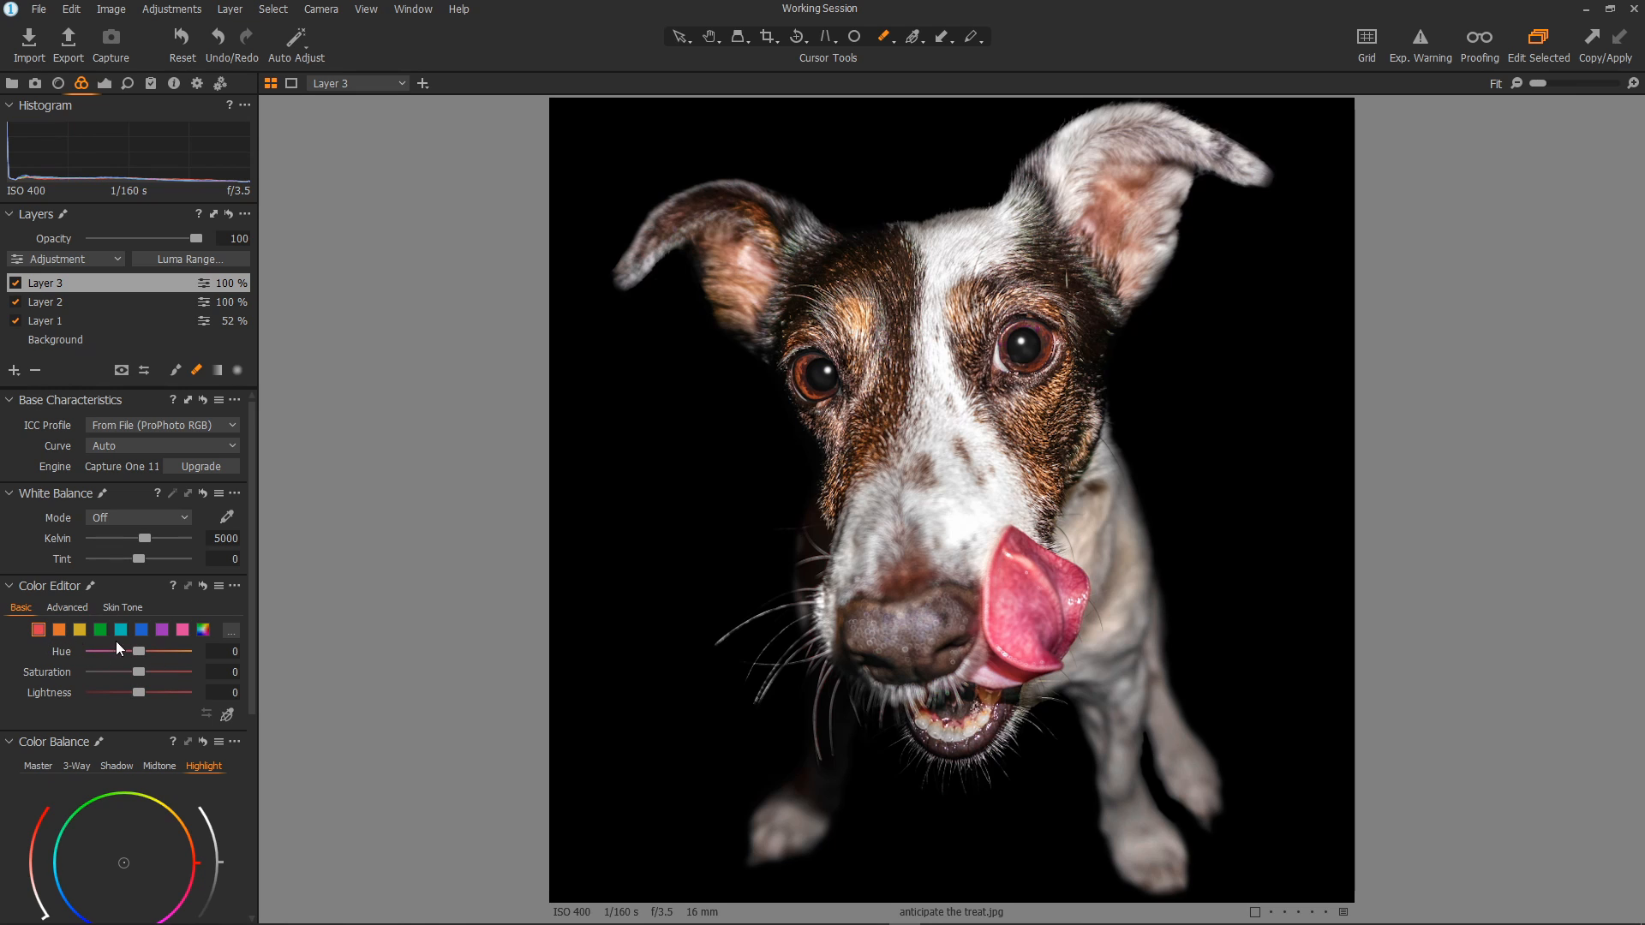
{"action": "left_click_drag", "start_coordinate": [139, 649], "coordinate": [163, 651]}
{"action": "left_click", "coordinate": [102, 85]}
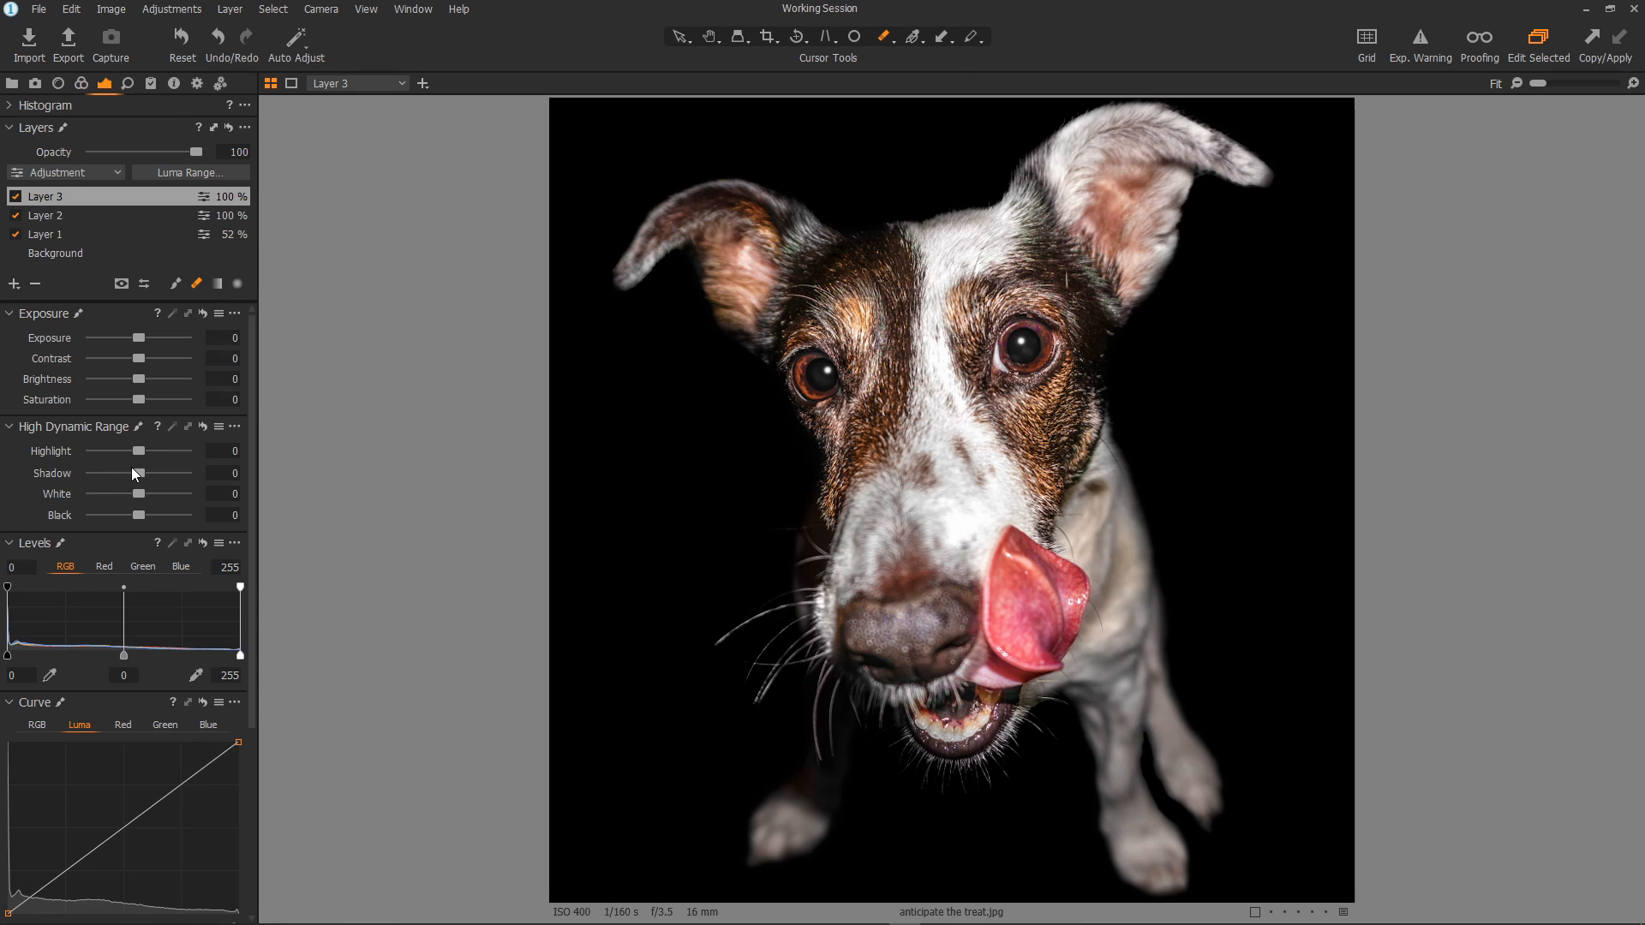
{"action": "left_click_drag", "start_coordinate": [137, 454], "coordinate": [120, 516]}
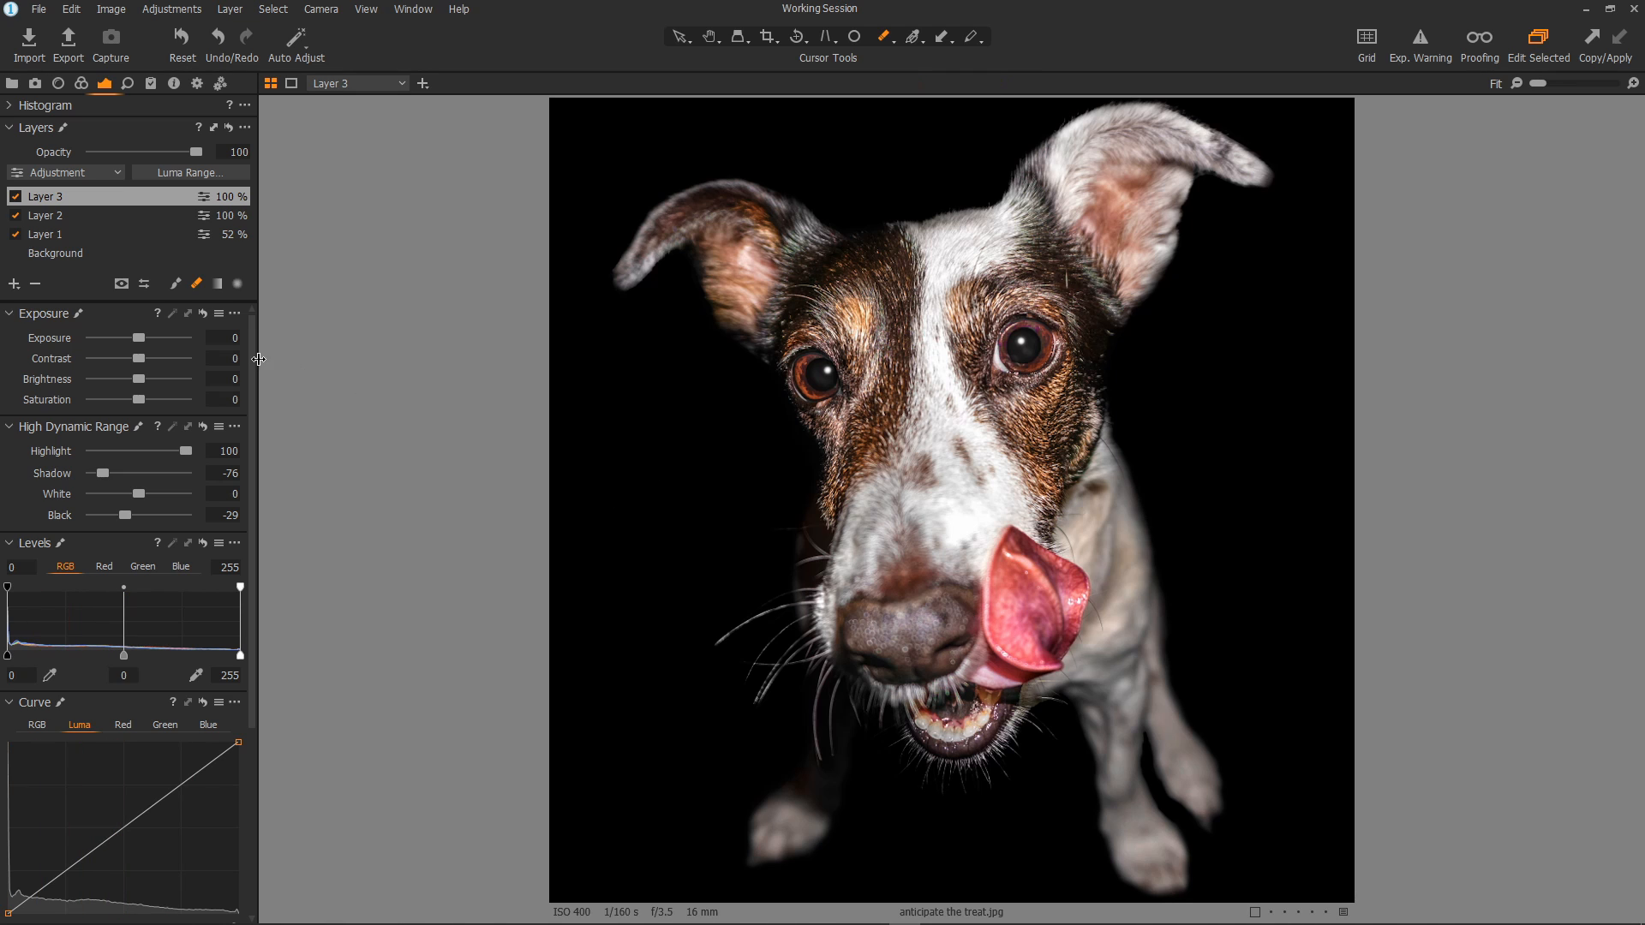
Step: Add a new filled layer with contrast set to 50 and reduce its opacity to 30
{"action": "left_click", "coordinate": [14, 284]}
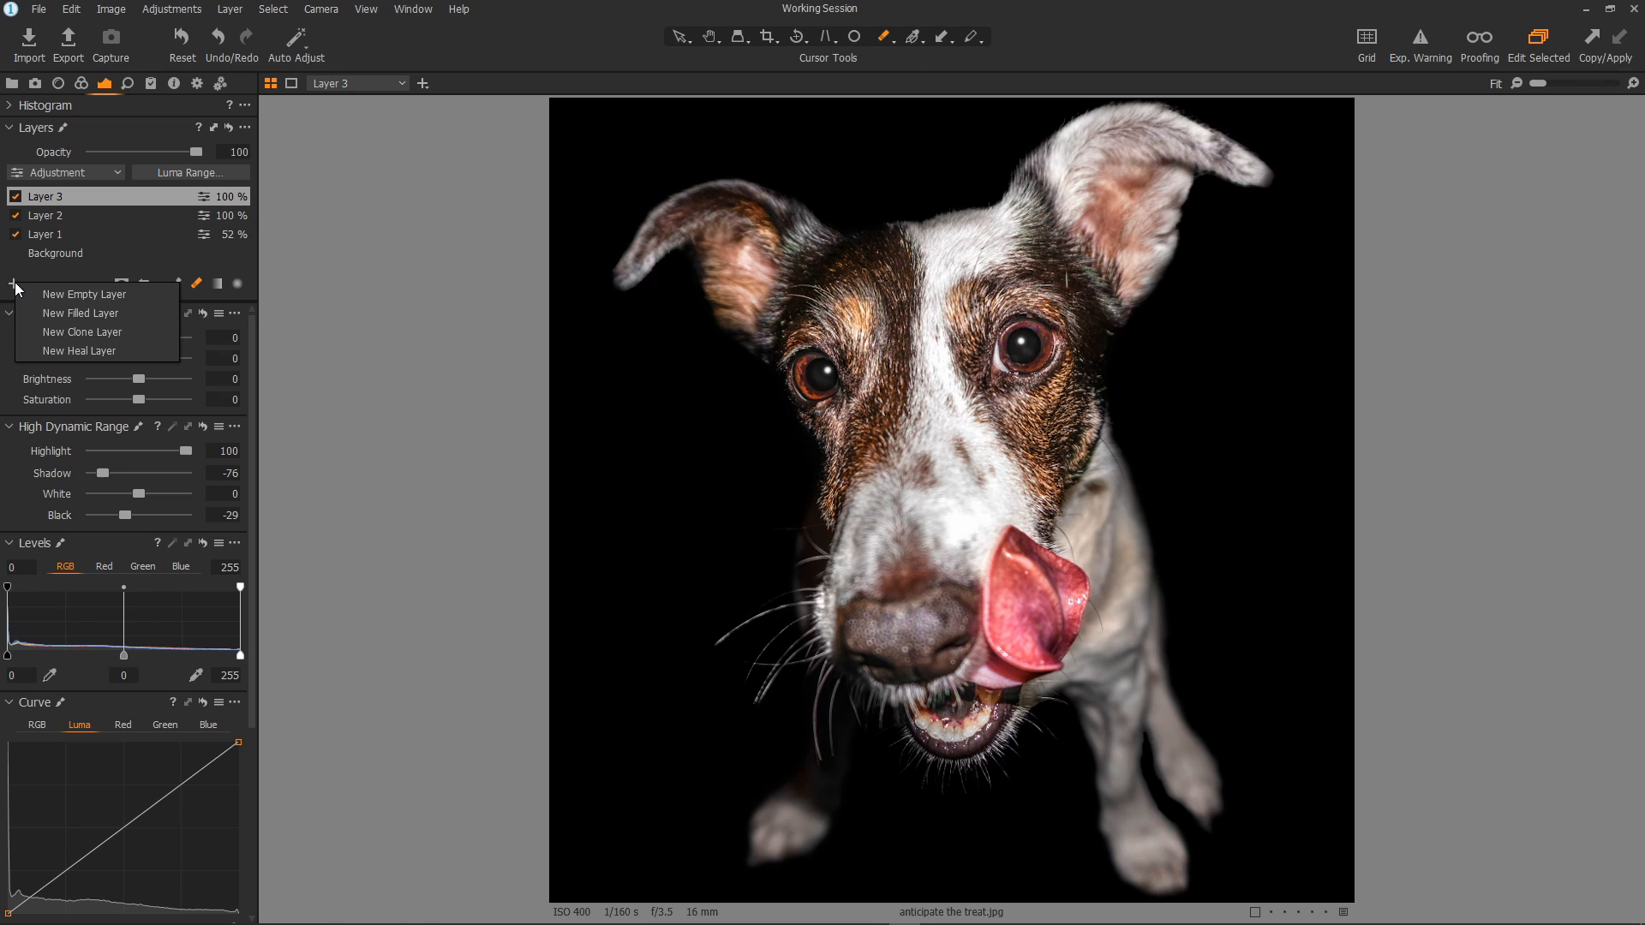
{"action": "left_click", "coordinate": [97, 314]}
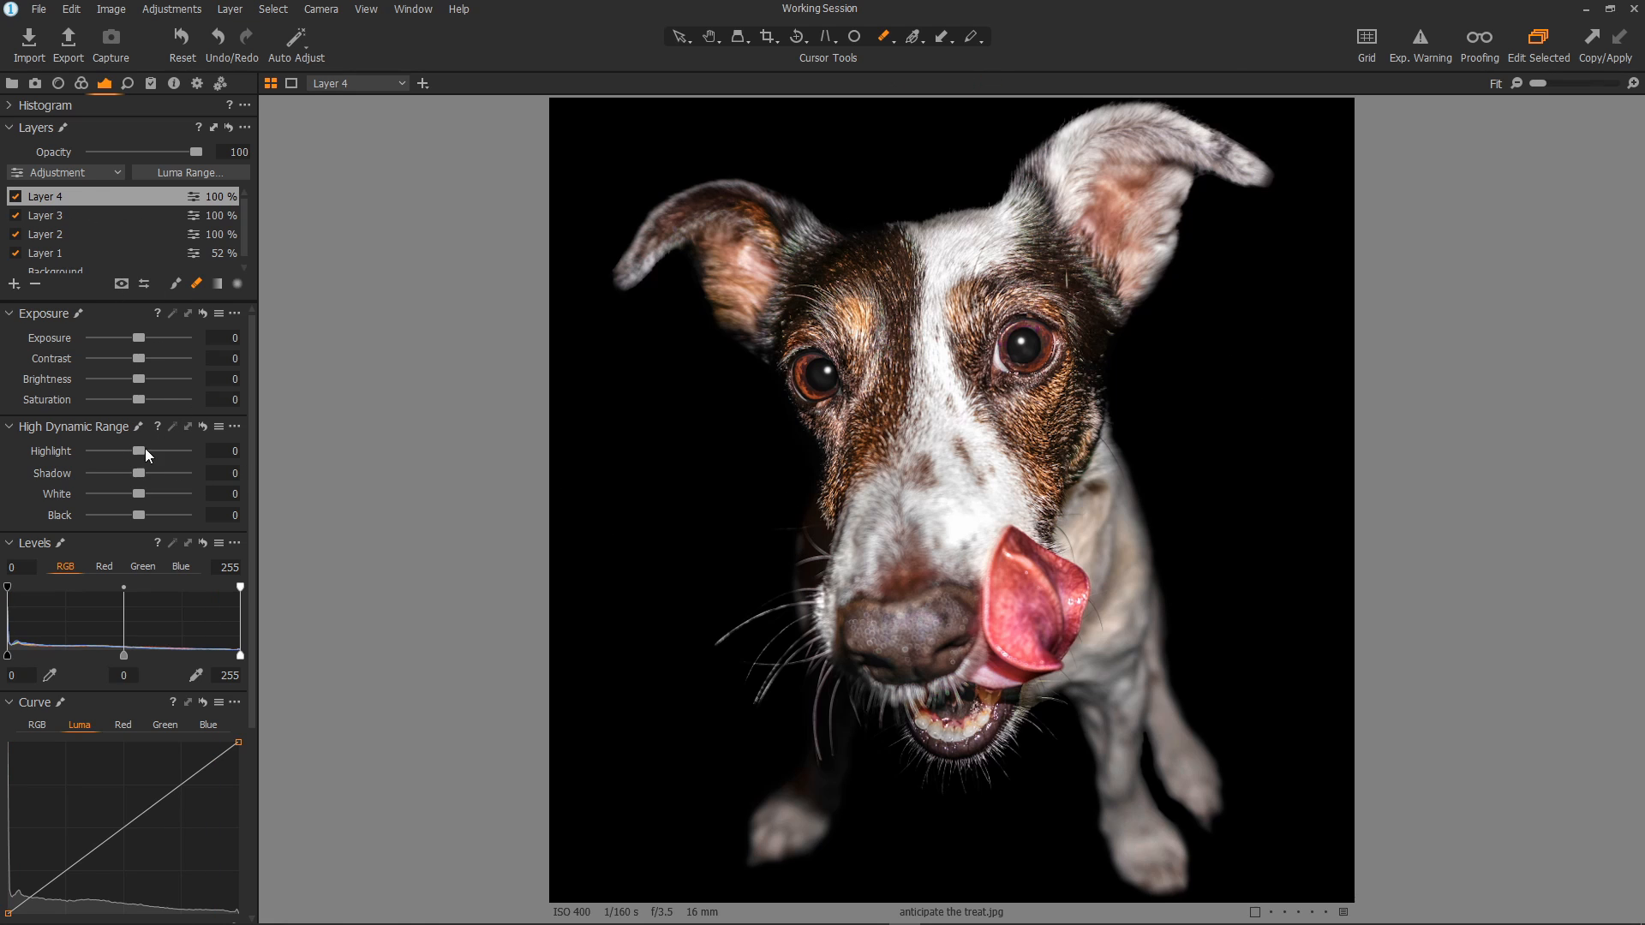
{"action": "left_click_drag", "start_coordinate": [137, 358], "coordinate": [190, 384]}
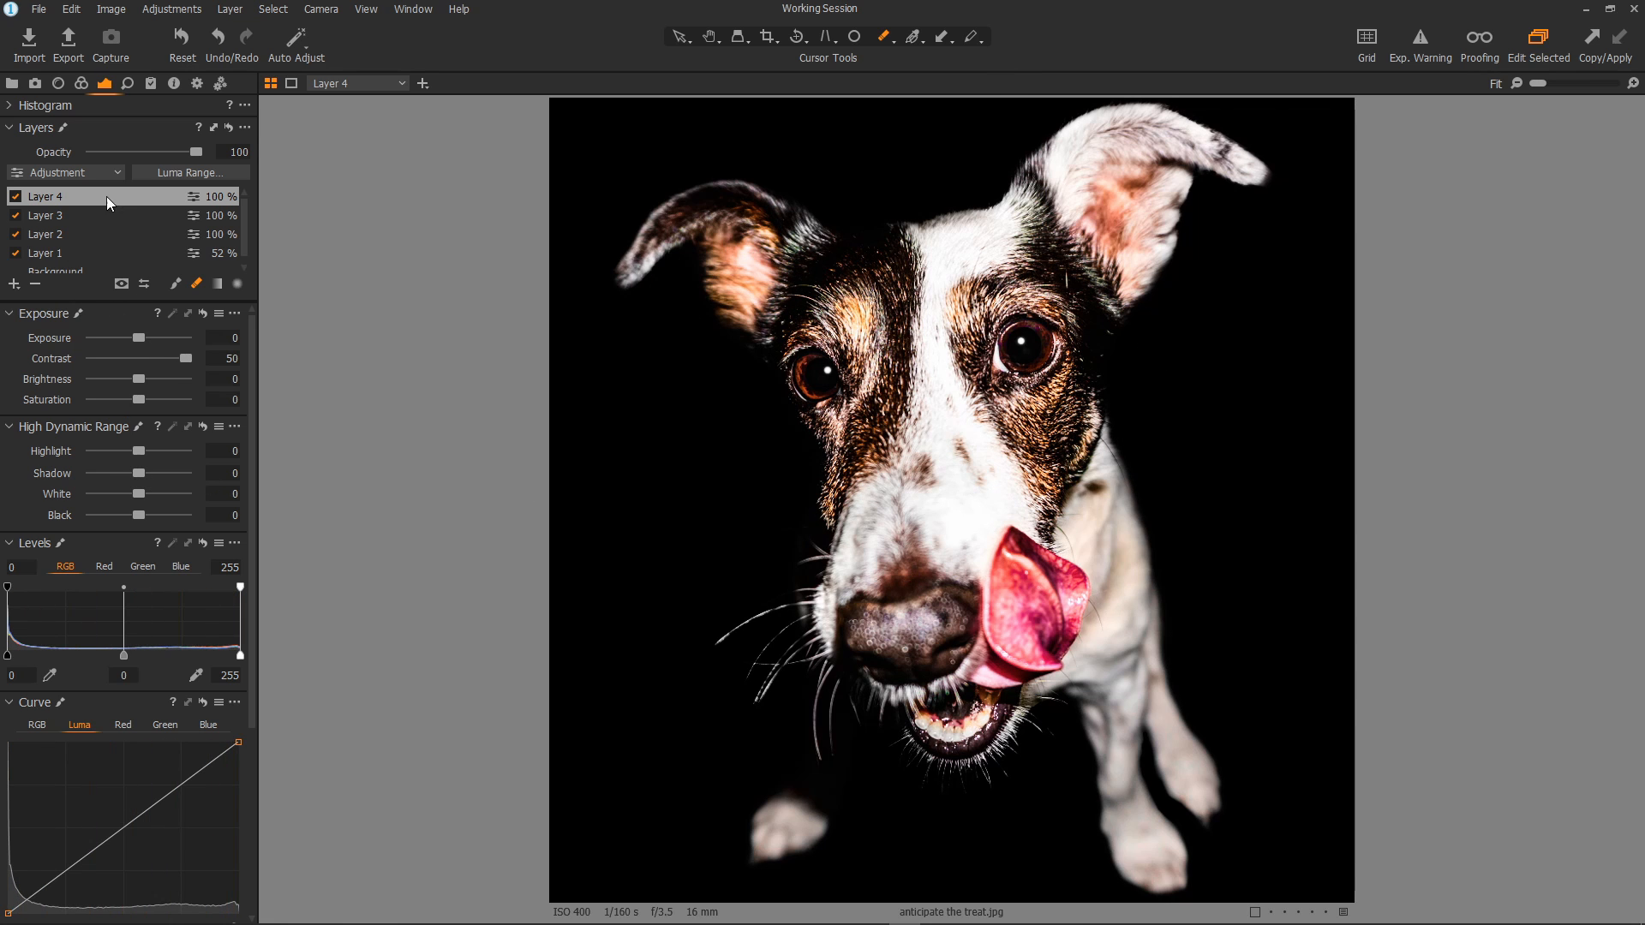
{"action": "left_click_drag", "start_coordinate": [173, 153], "coordinate": [122, 163]}
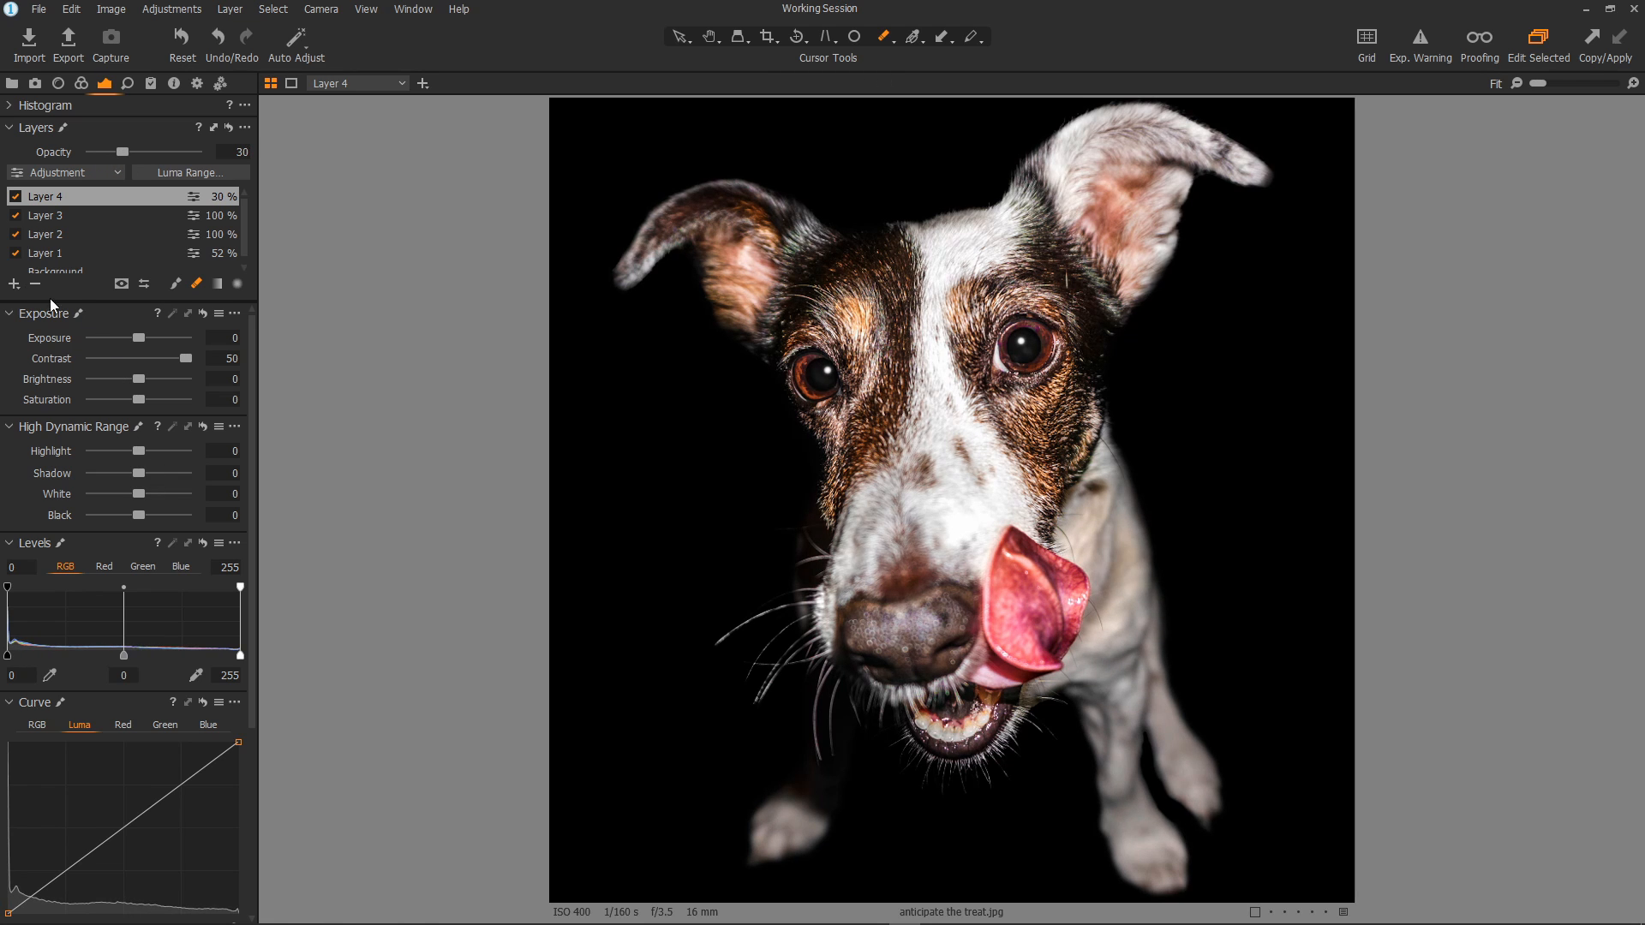
{"action": "left_click", "coordinate": [14, 284]}
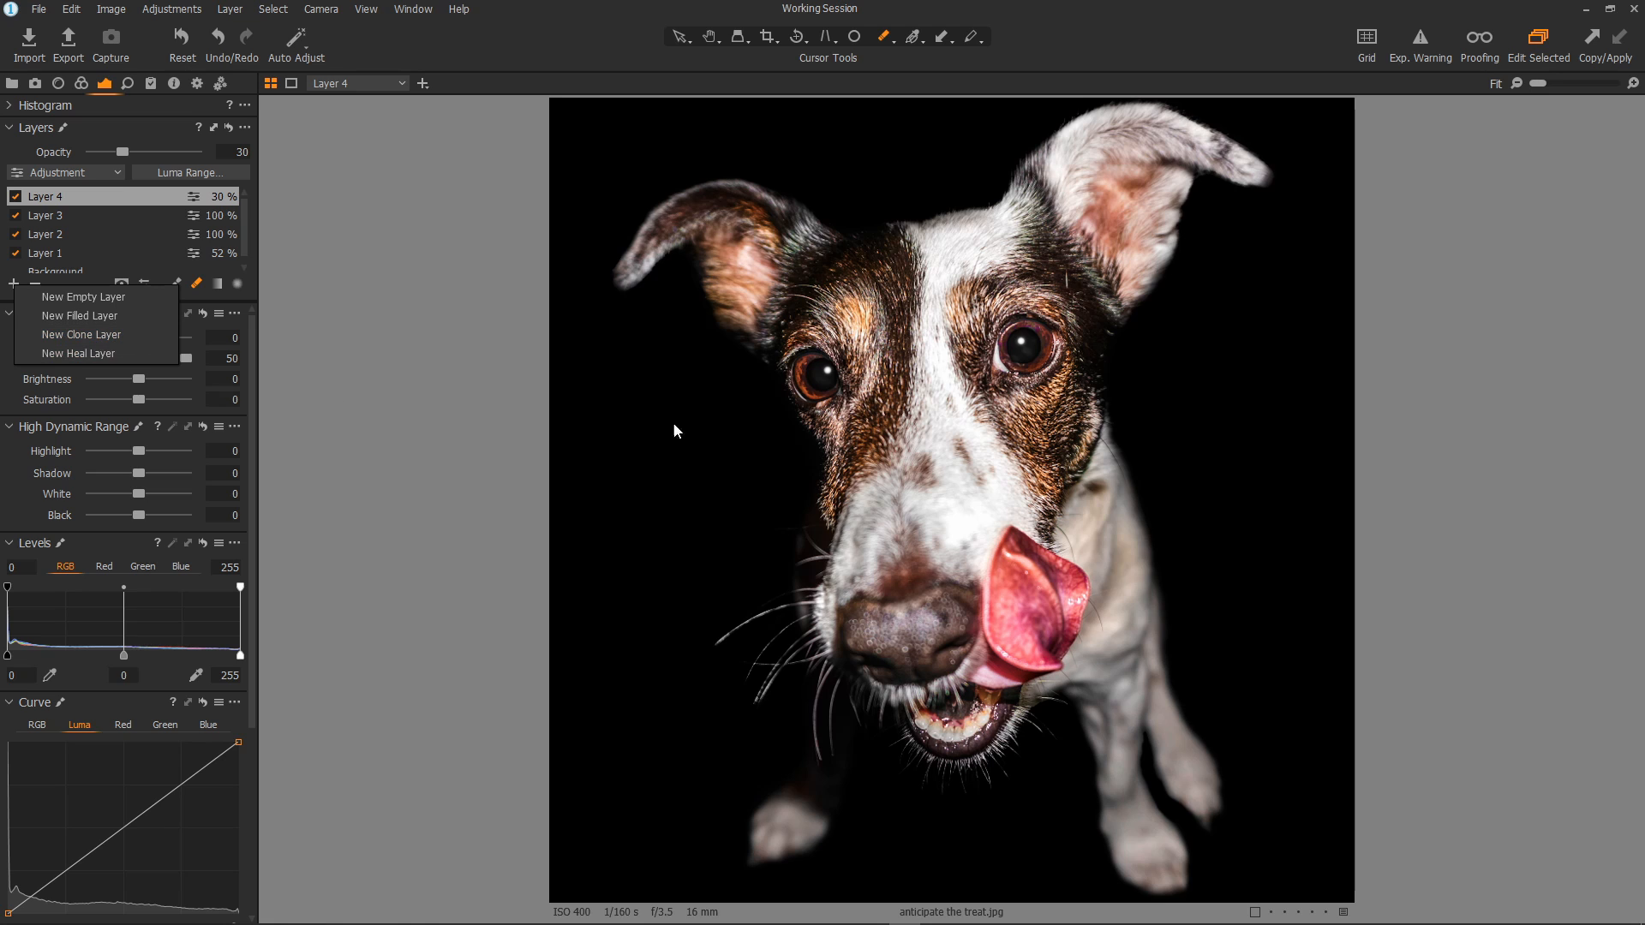
{"action": "left_click", "coordinate": [900, 620]}
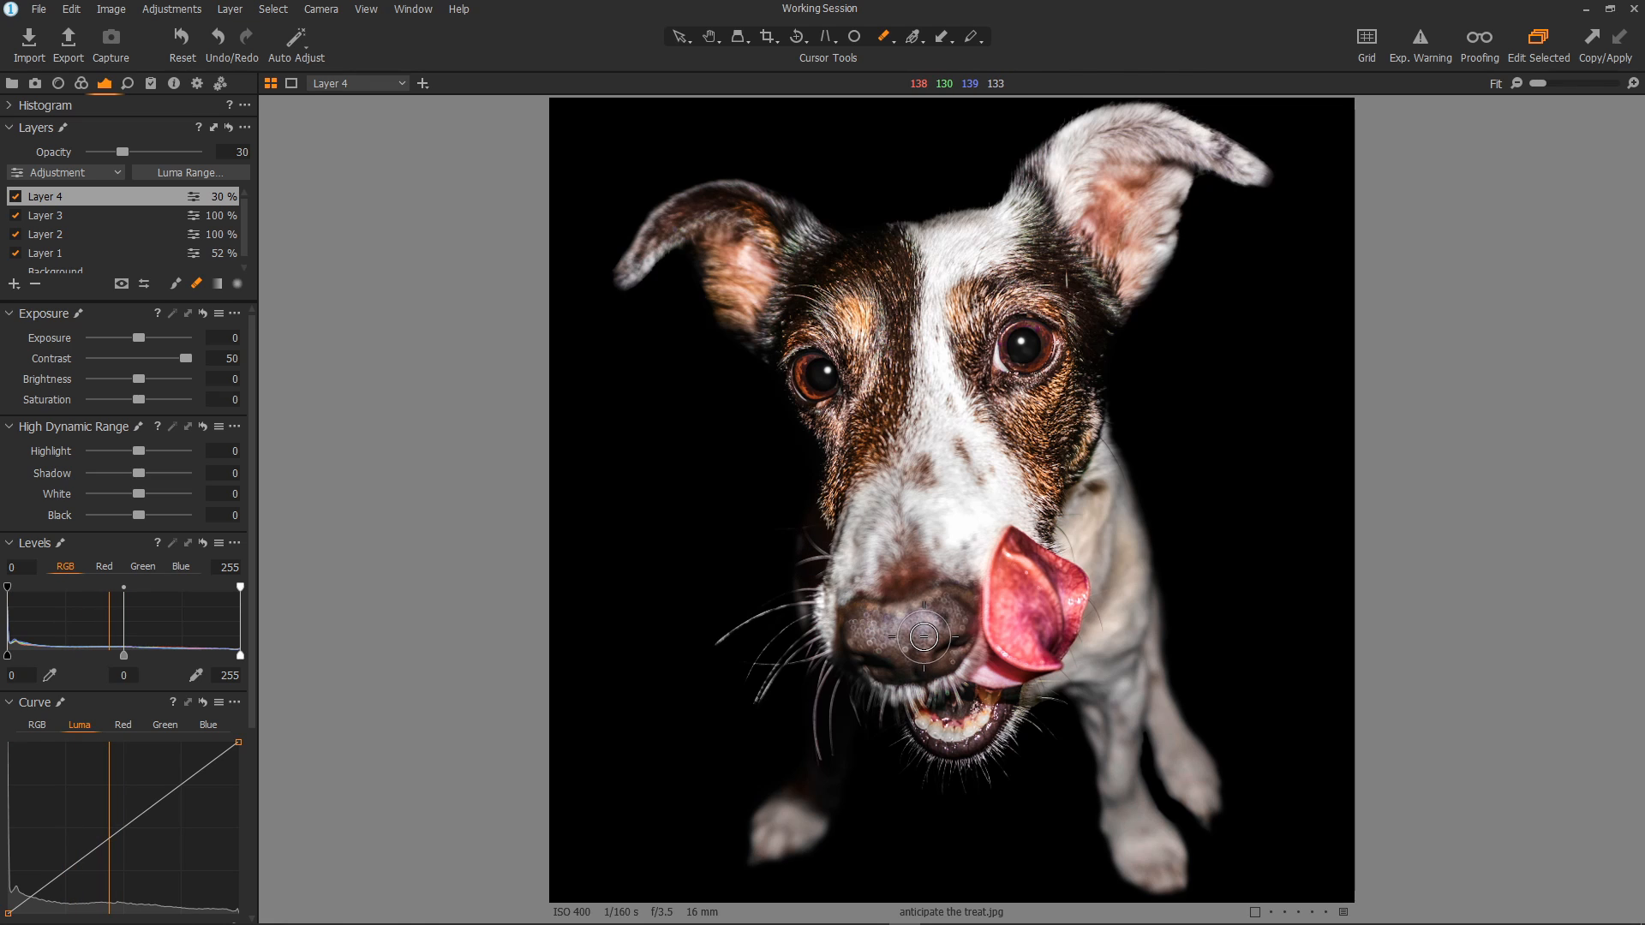
{"action": "right_click", "coordinate": [56, 200]}
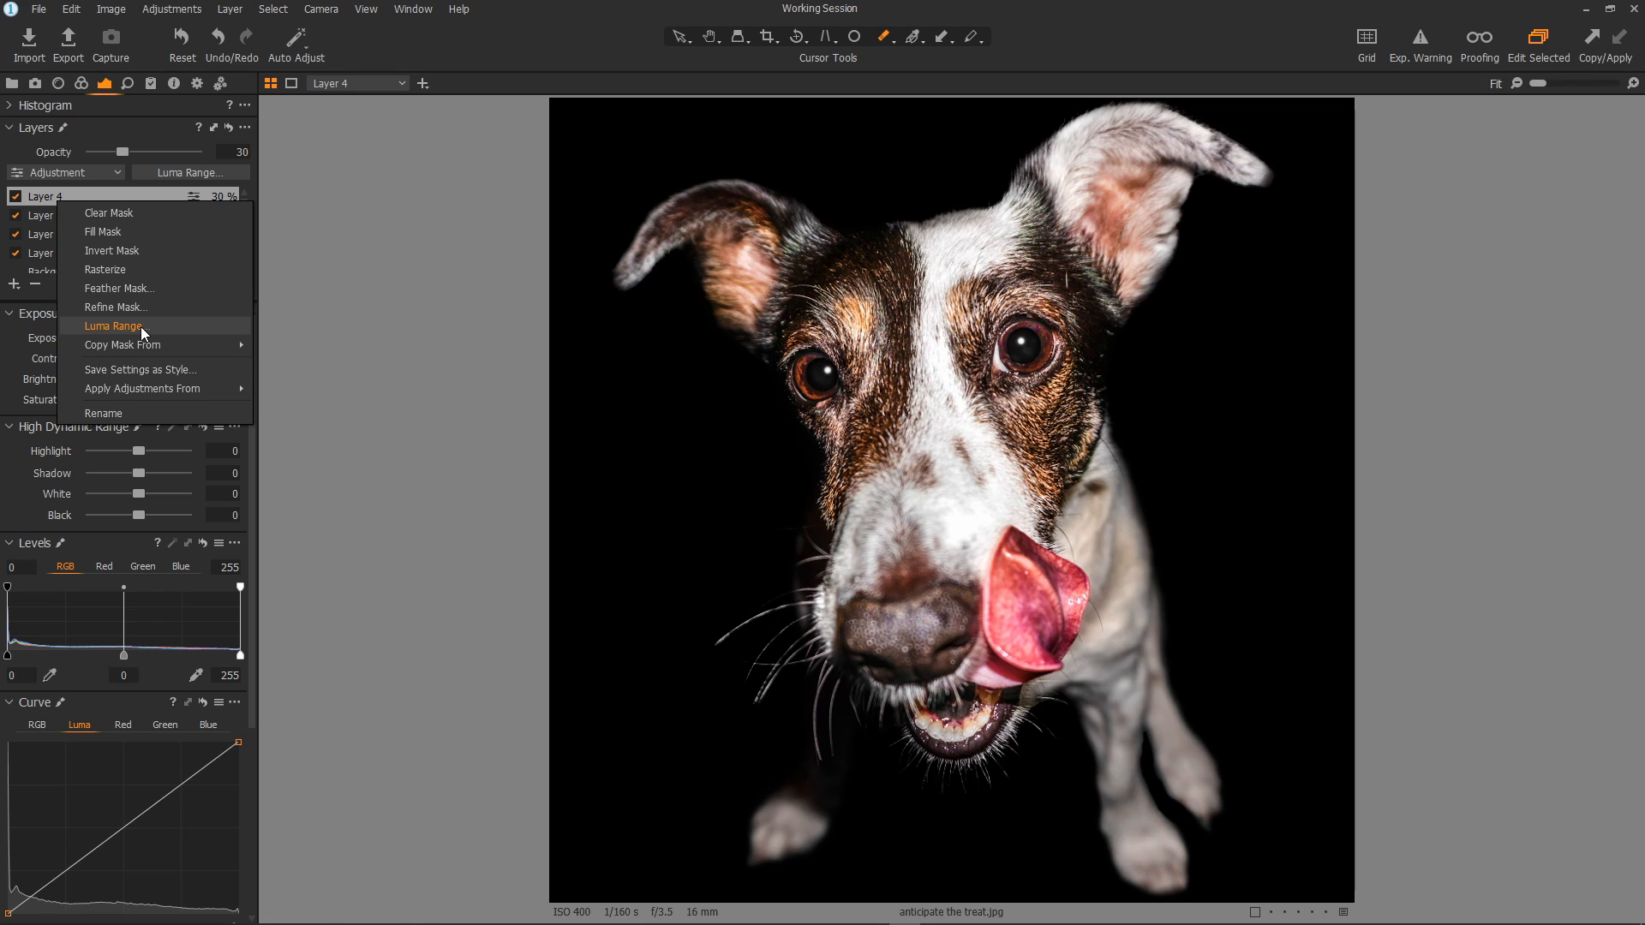
{"action": "mouse_move", "coordinate": [155, 336]}
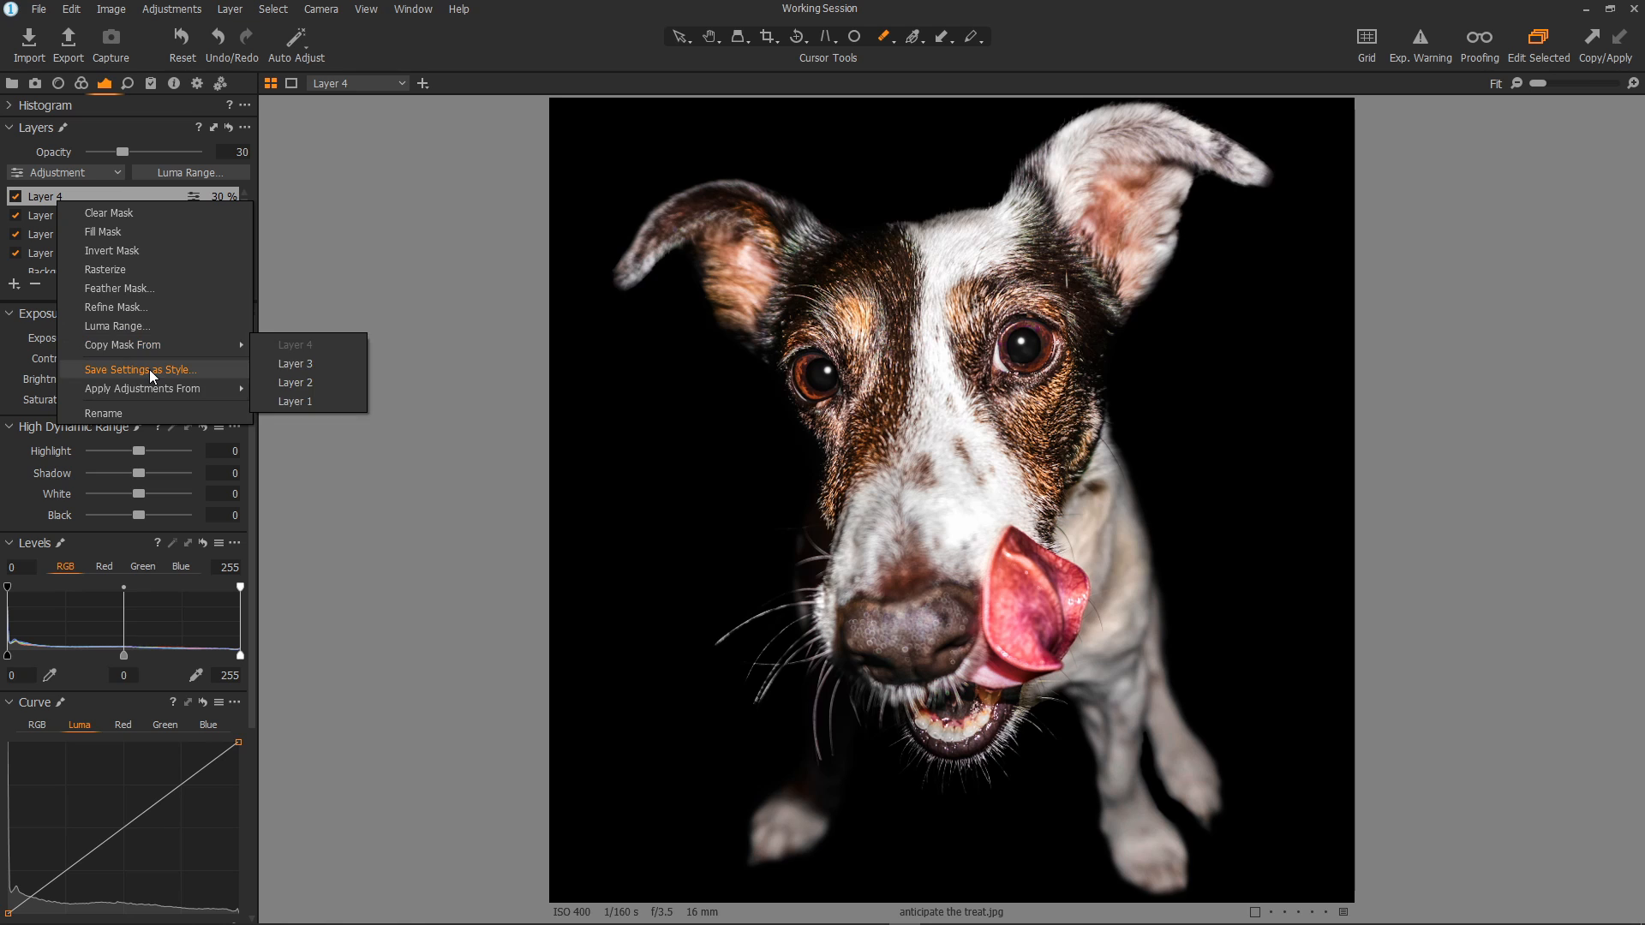
{"action": "mouse_move", "coordinate": [159, 391]}
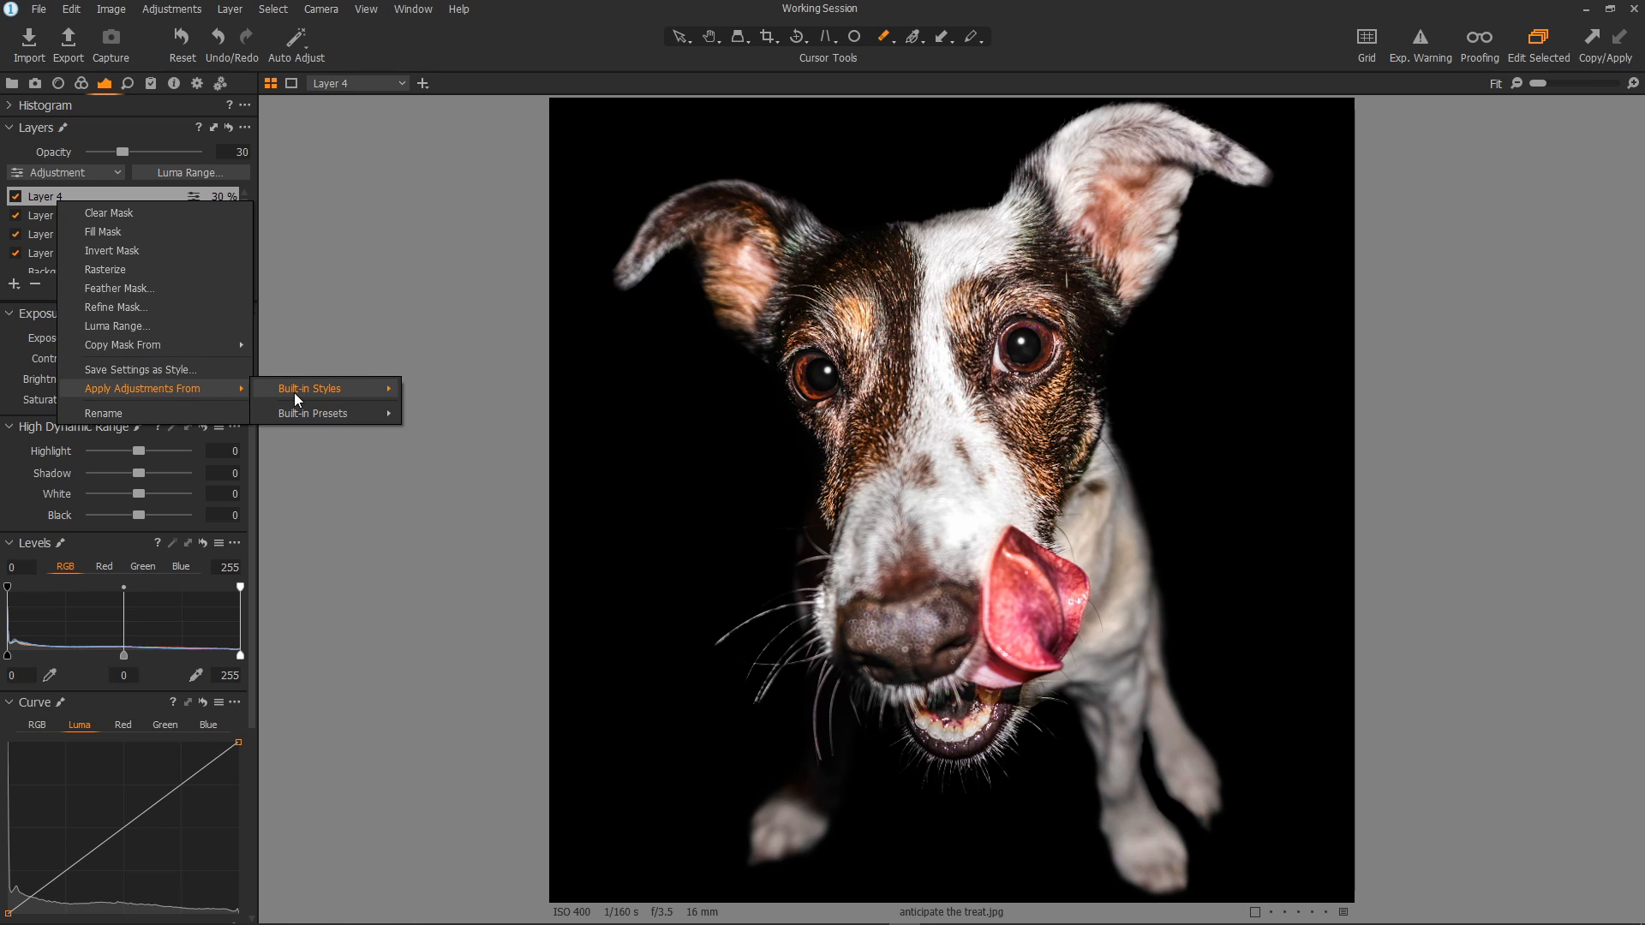
{"action": "mouse_move", "coordinate": [291, 413]}
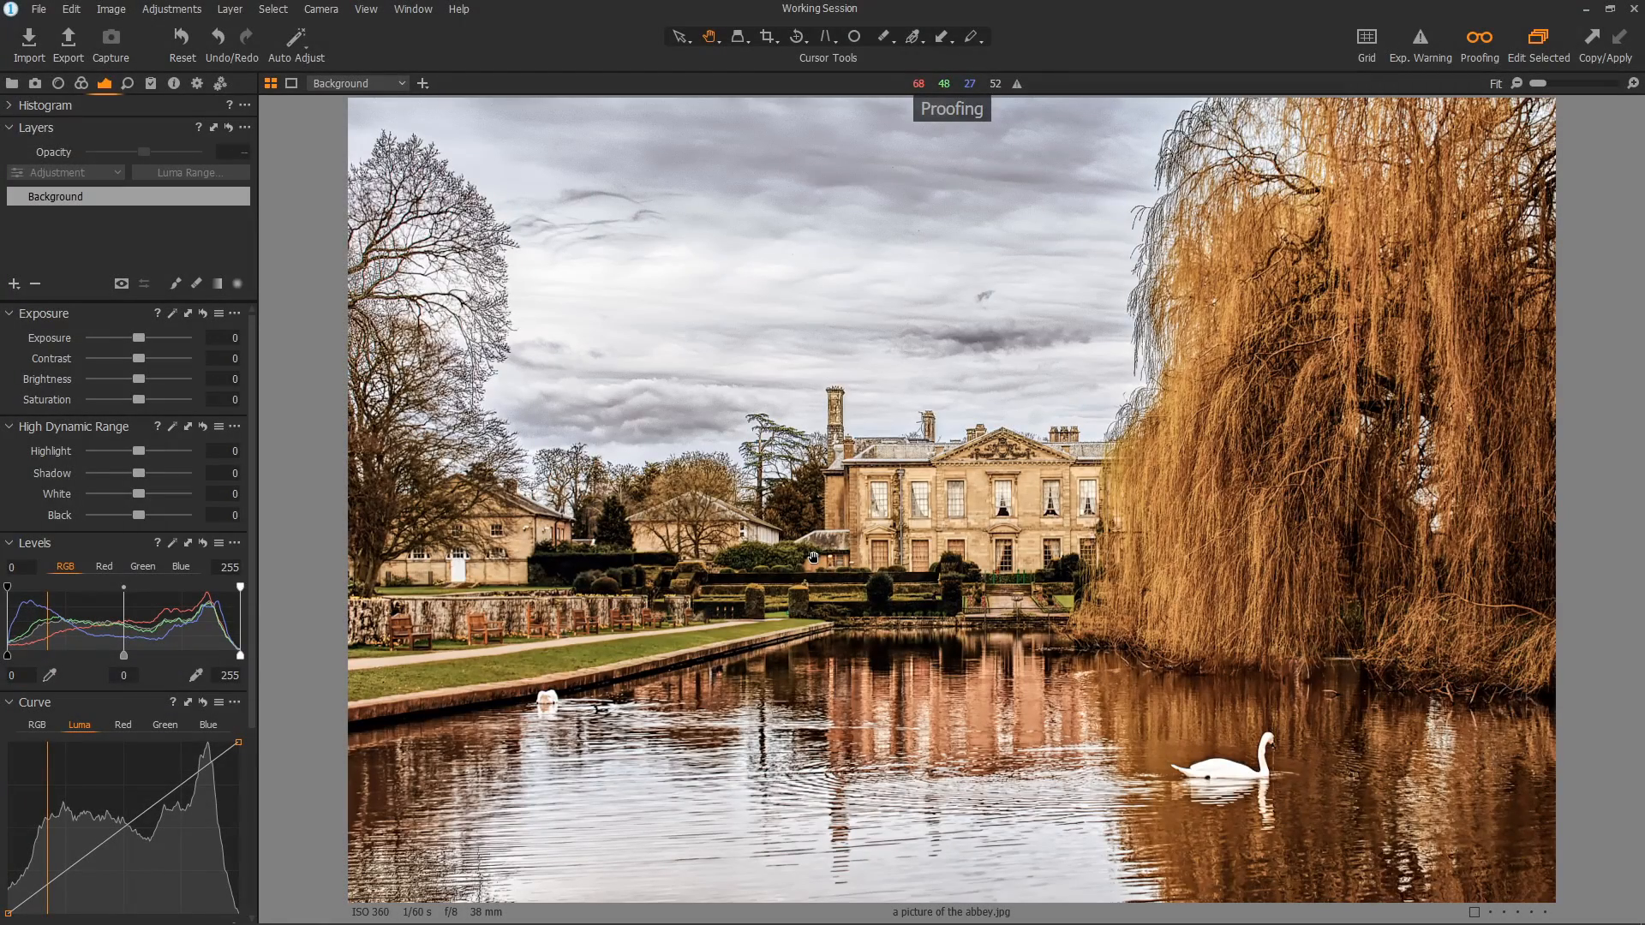
Step: Enable the JPEG - 1080p, TIFF - Adobe RGB (1998) (8bit), JPEG - Instagram optimized and TIFF - A3 Print (300 dpi) process recipes and preview their proofs
{"action": "left_click", "coordinate": [198, 84]}
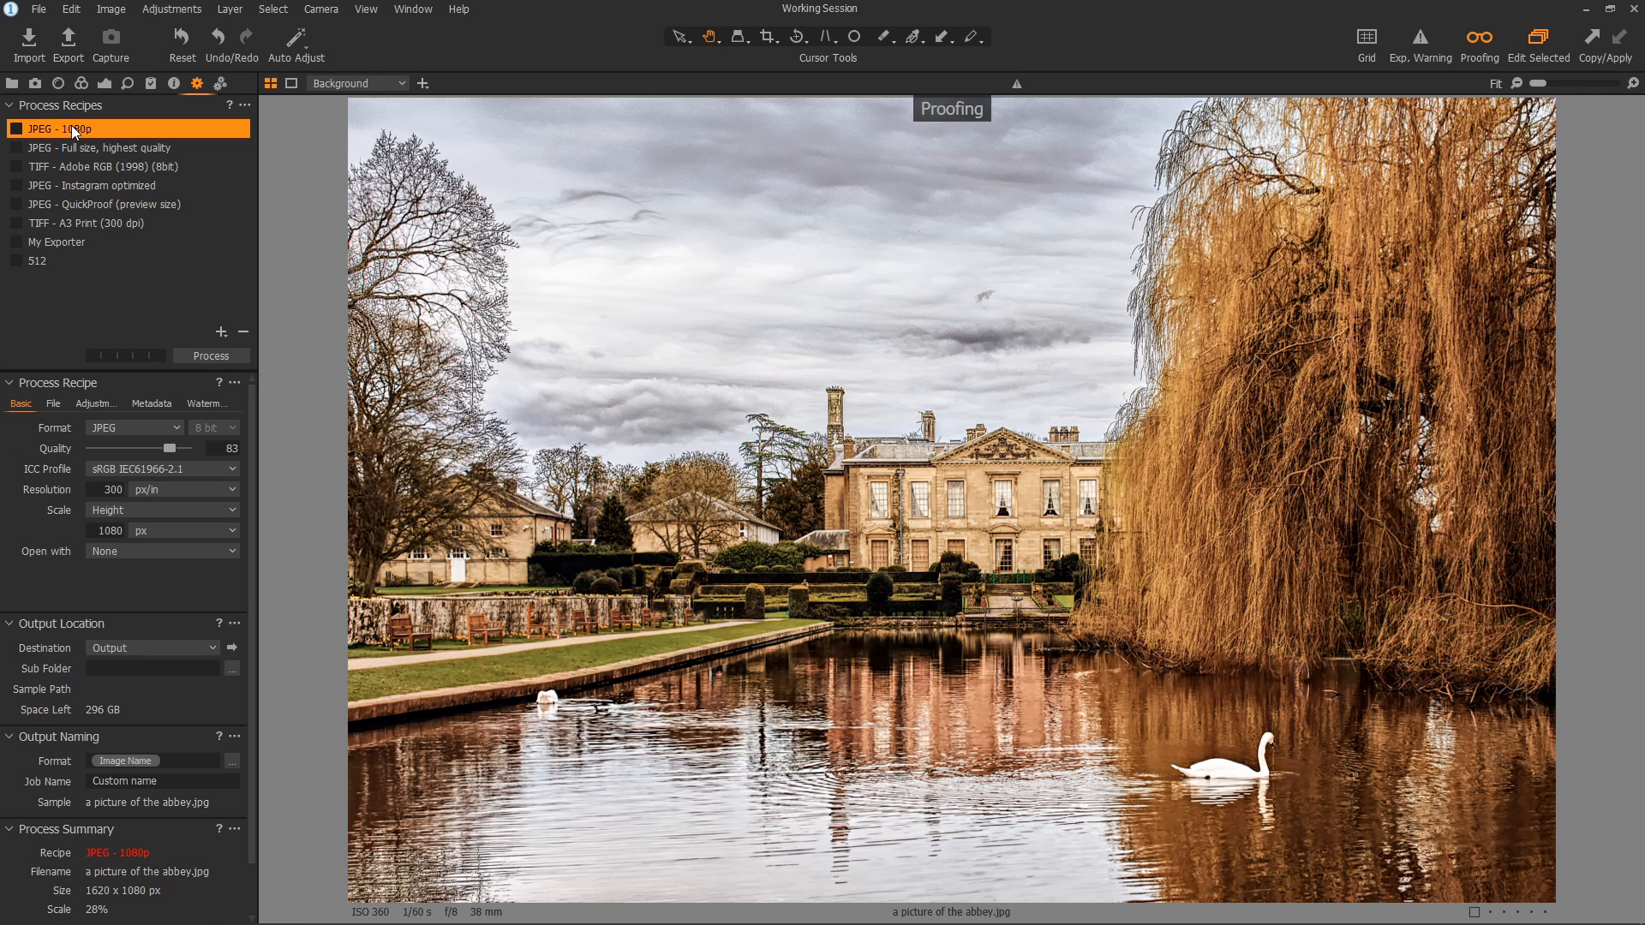
{"action": "left_click", "coordinate": [16, 128]}
{"action": "left_click", "coordinate": [73, 166]}
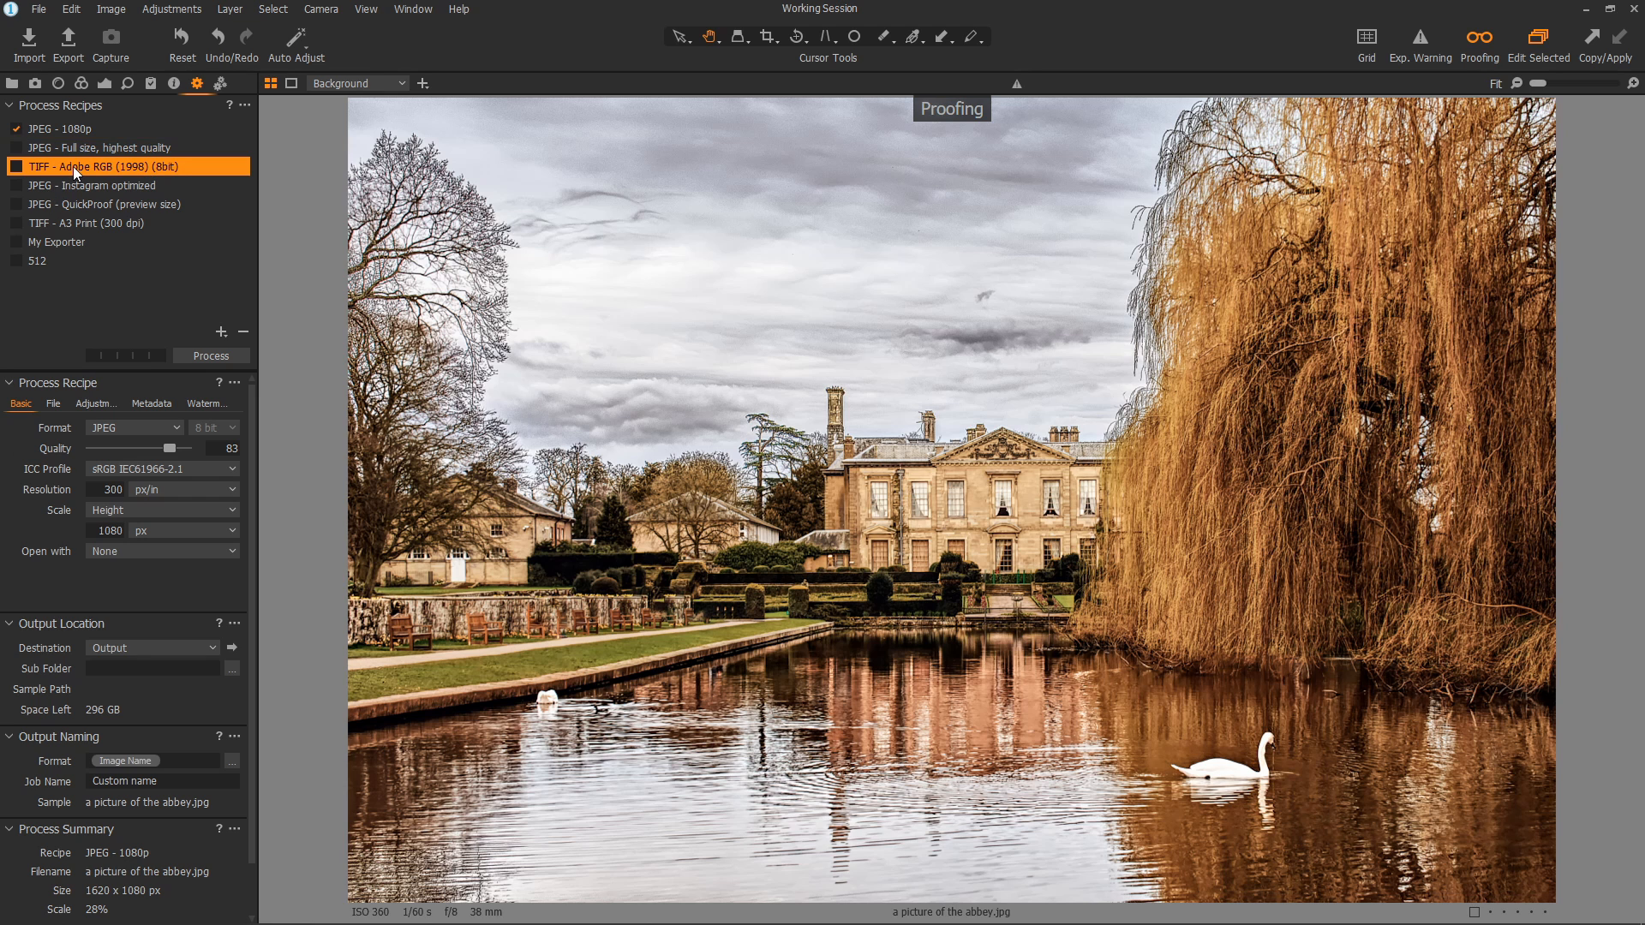
{"action": "left_click", "coordinate": [16, 168]}
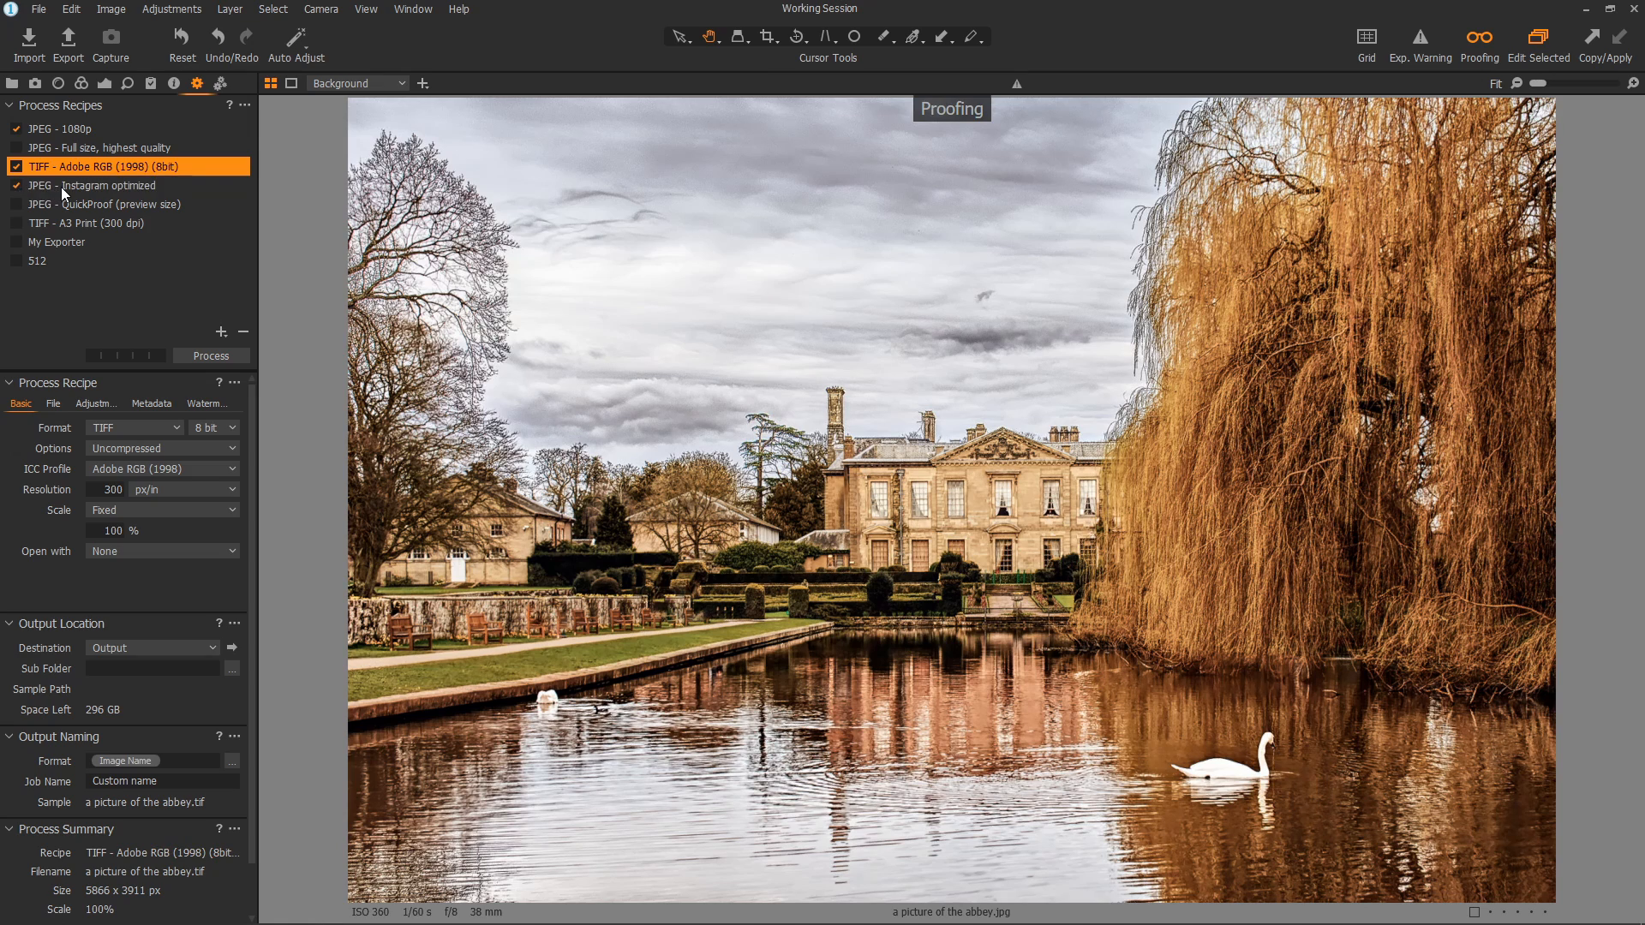
{"action": "left_click", "coordinate": [62, 188]}
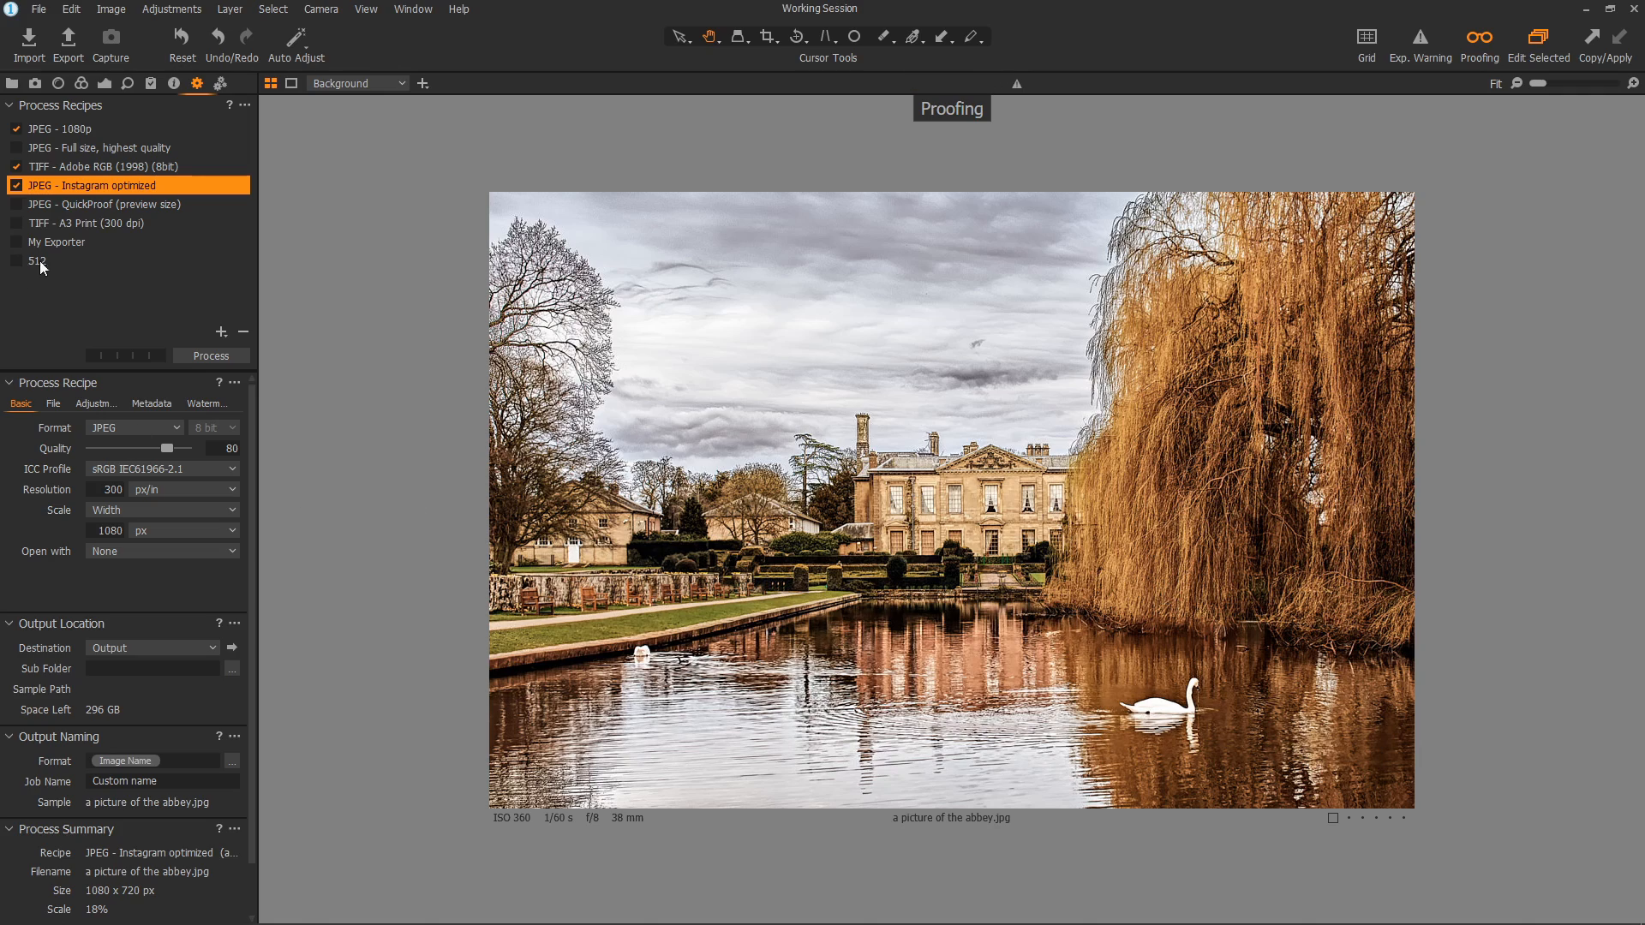
{"action": "left_click", "coordinate": [76, 224]}
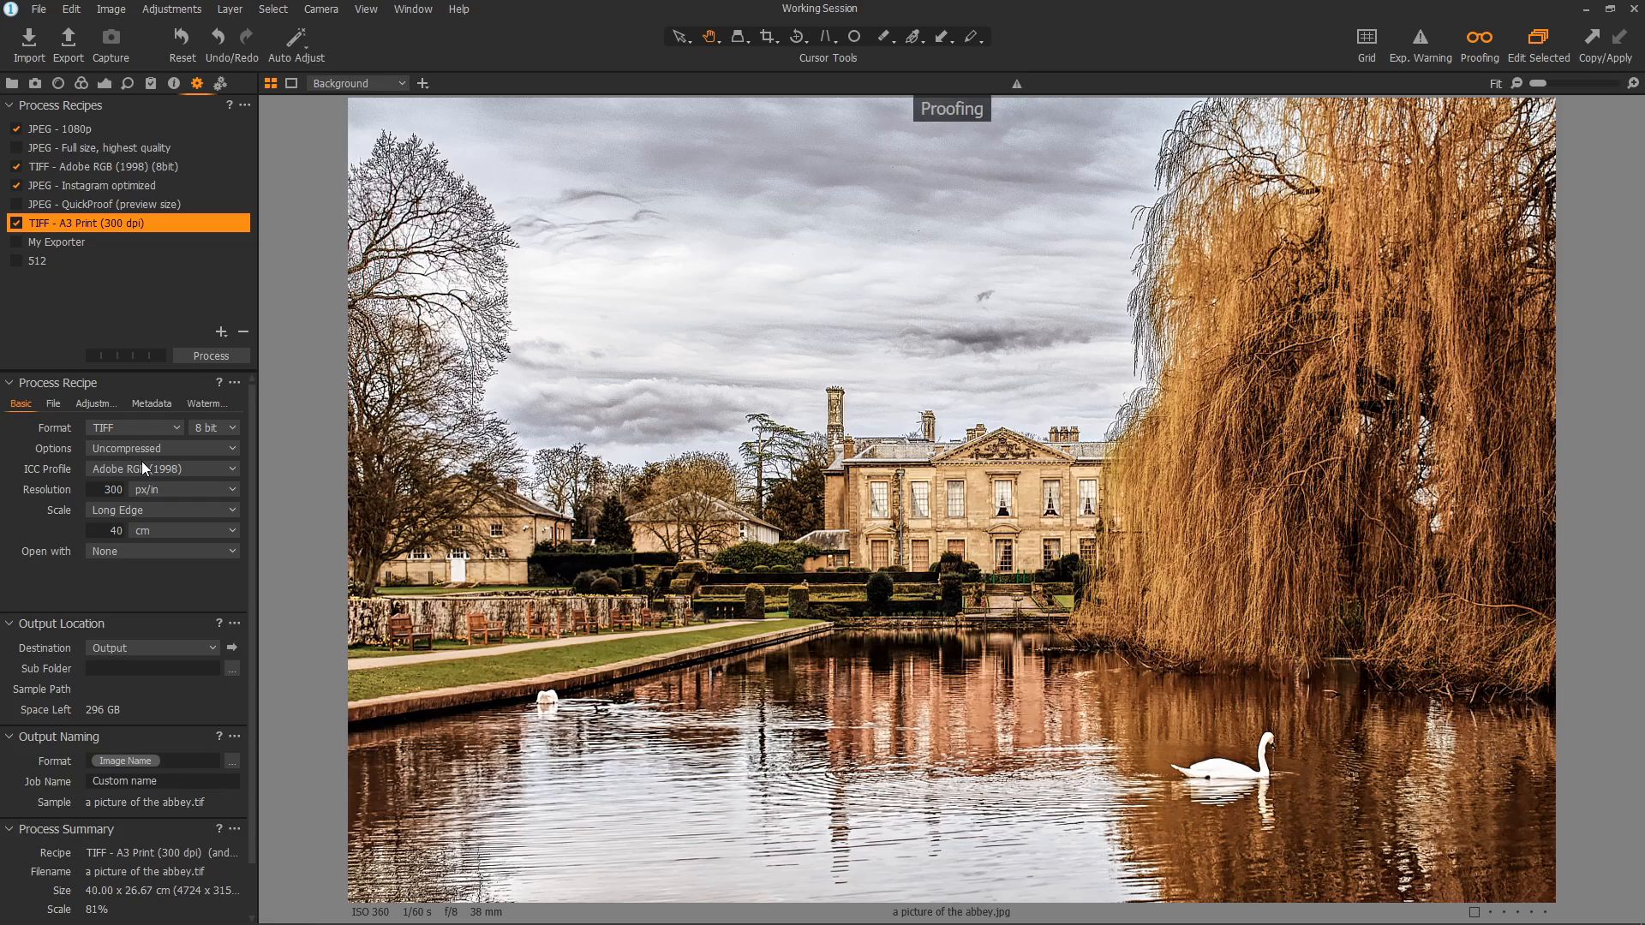
{"action": "left_click", "coordinate": [55, 186]}
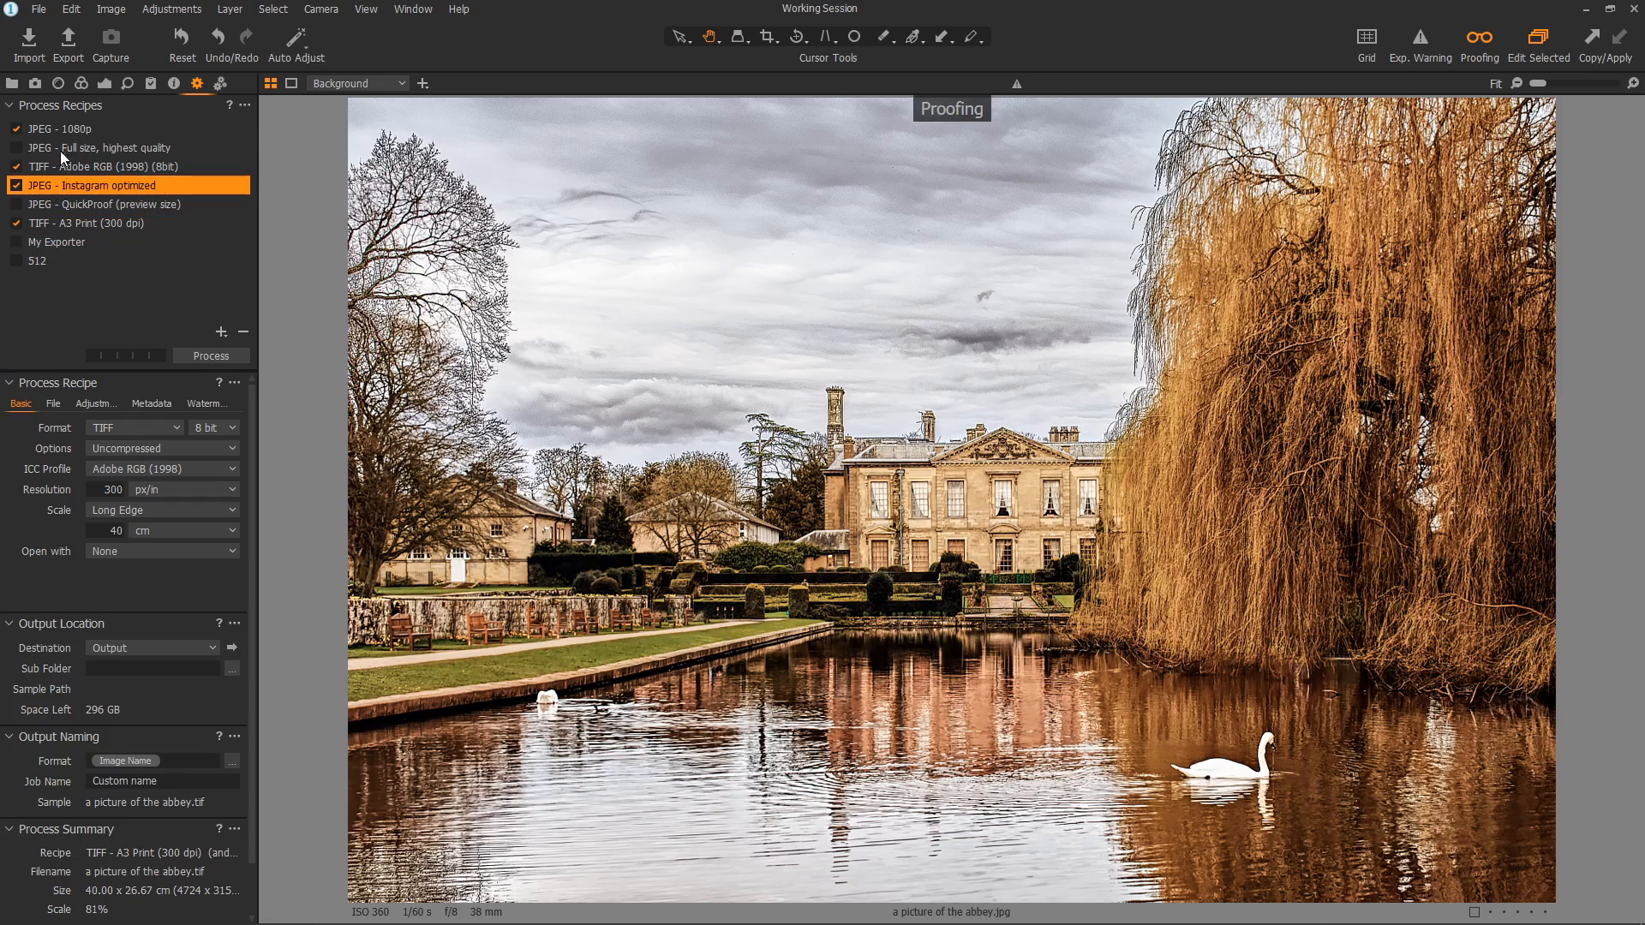
{"action": "left_click", "coordinate": [63, 127]}
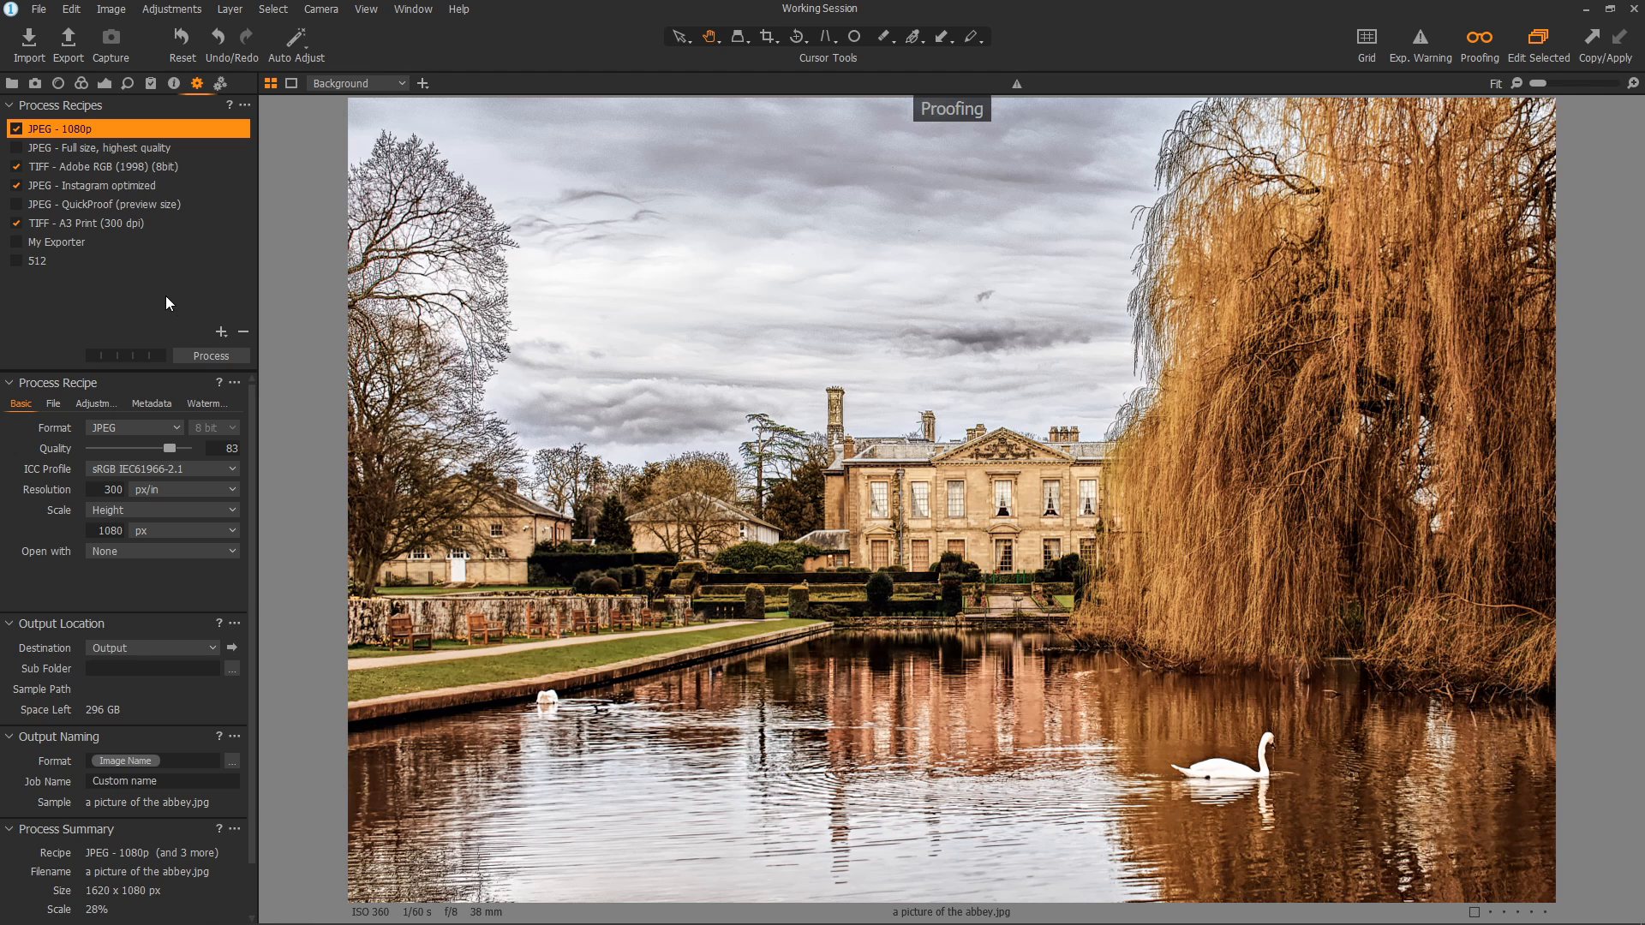
Step: Add a new process recipe and name it 1024
{"action": "left_click", "coordinate": [221, 332]}
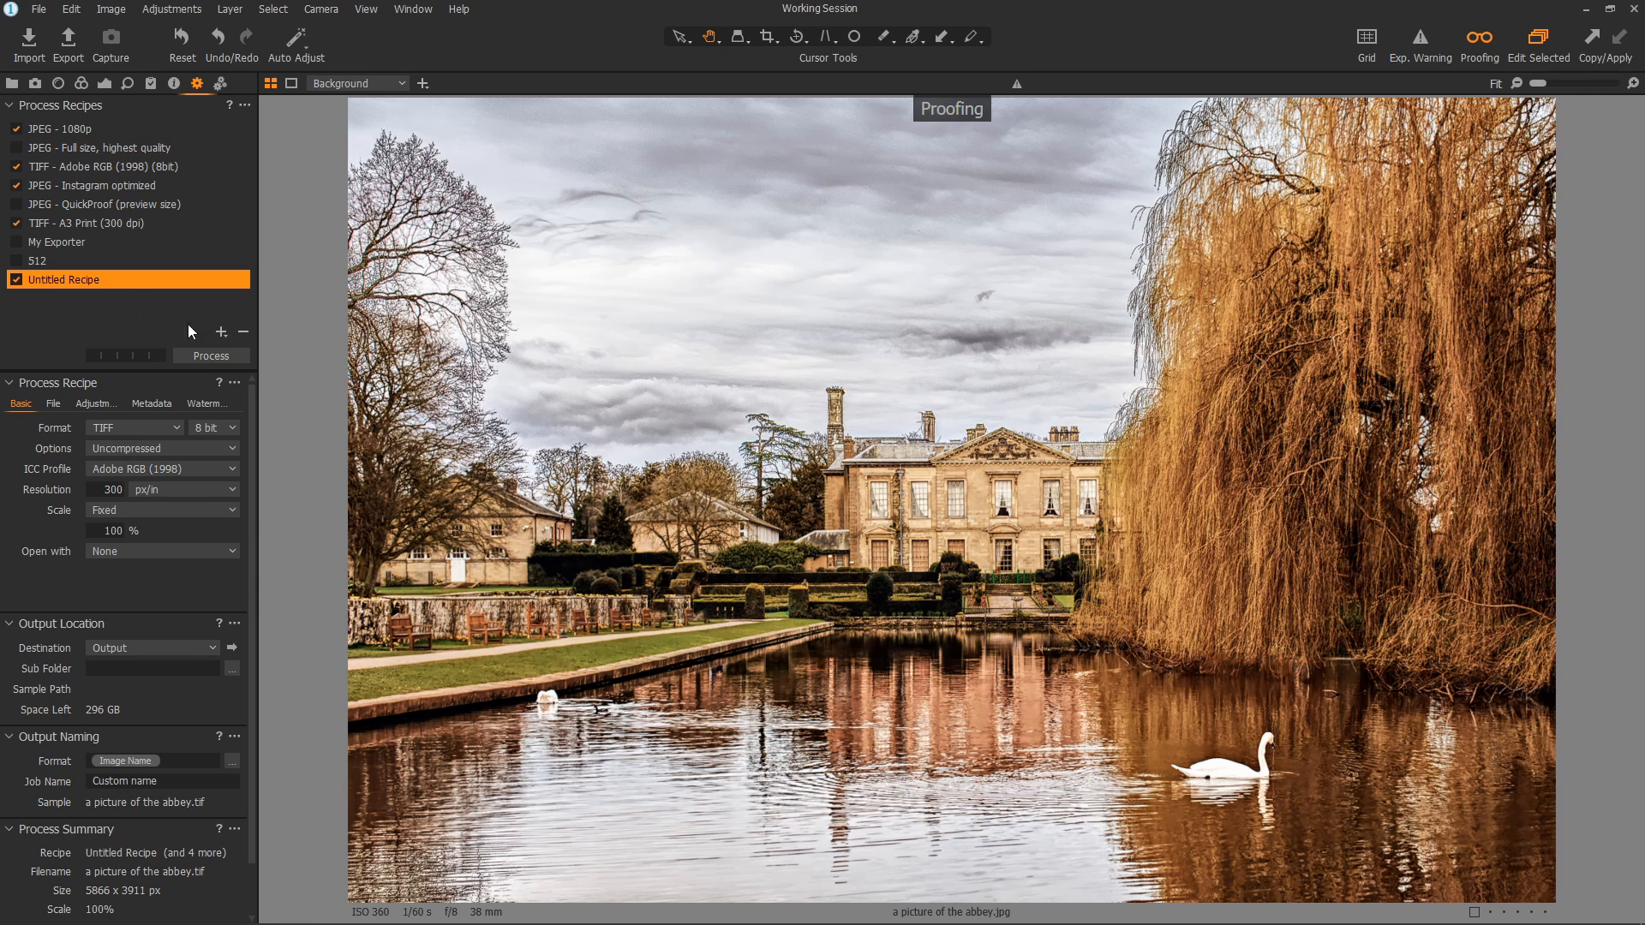
{"action": "key", "text": "BackSpace"}
{"action": "key", "text": "BackSpace"}
{"action": "key", "text": "BackSpace"}
{"action": "key", "text": "BackSpace"}
{"action": "key", "text": "BackSpace"}
{"action": "key", "text": "BackSpace"}
{"action": "key", "text": "BackSpace"}
{"action": "key", "text": "BackSpace"}
{"action": "key", "text": "BackSpace"}
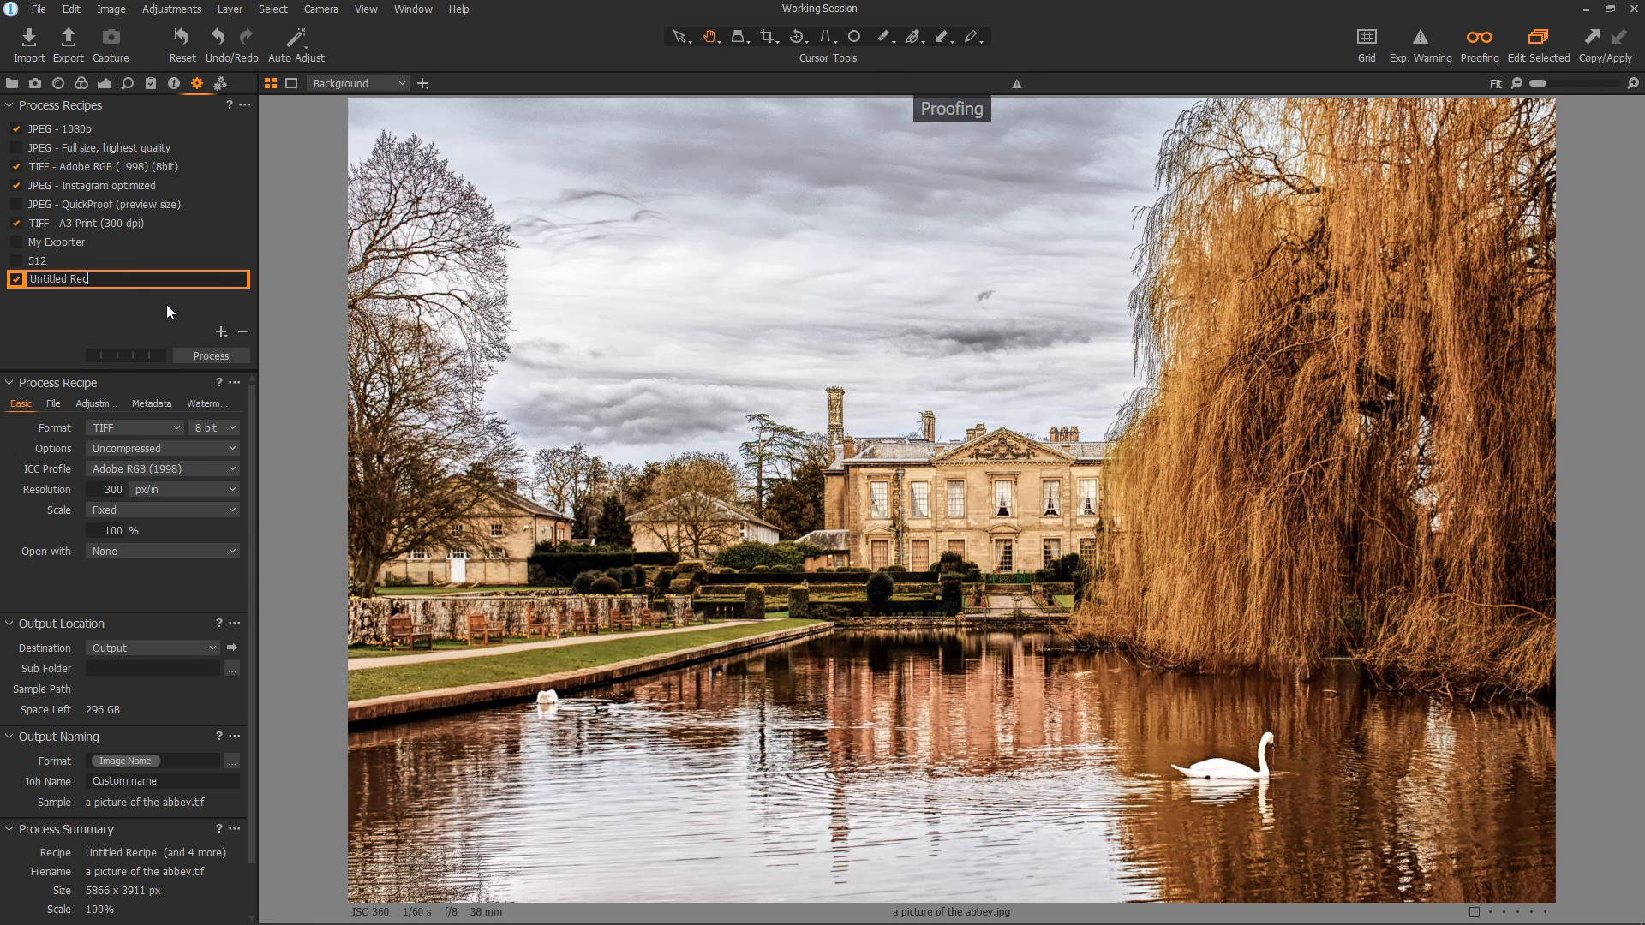
{"action": "key", "text": "BackSpace"}
{"action": "key", "text": "BackSpace"}
{"action": "key", "text": "BackSpace"}
{"action": "key", "text": "BackSpace"}
{"action": "key", "text": "BackSpace"}
{"action": "key", "text": "BackSpace"}
{"action": "type", "text": "1024"}
{"action": "key", "text": "Return"}
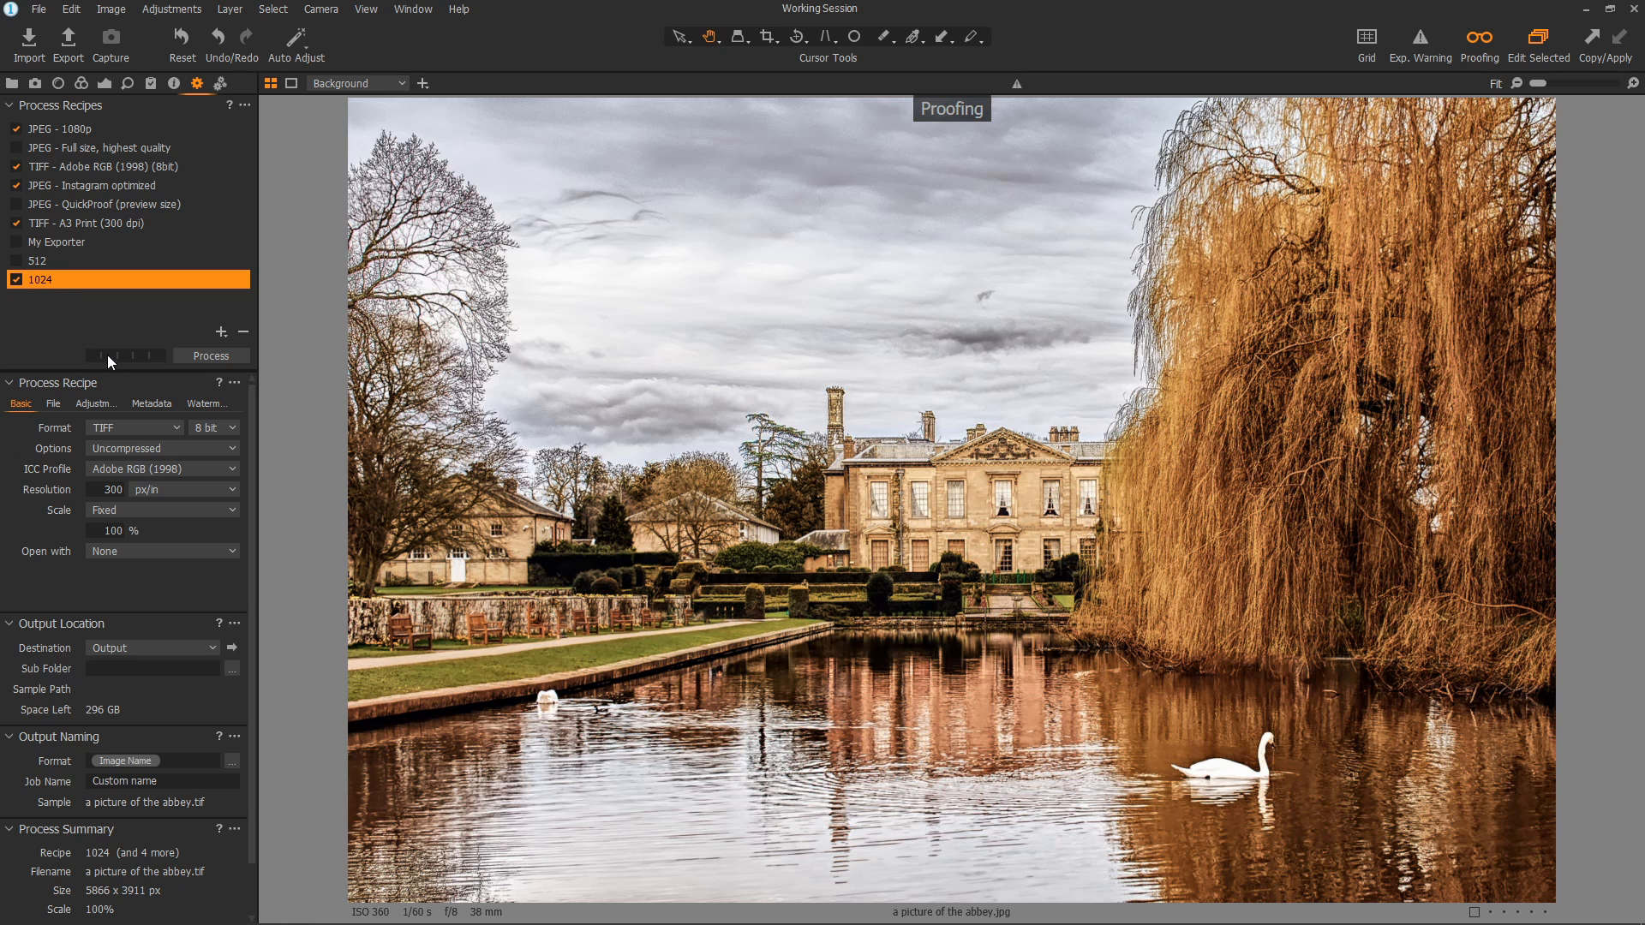
Step: Set the 1024 recipe to JPEG format with quality 49 and scale the output to a width of 1024 px
{"action": "left_click", "coordinate": [173, 425]}
{"action": "left_click", "coordinate": [142, 465]}
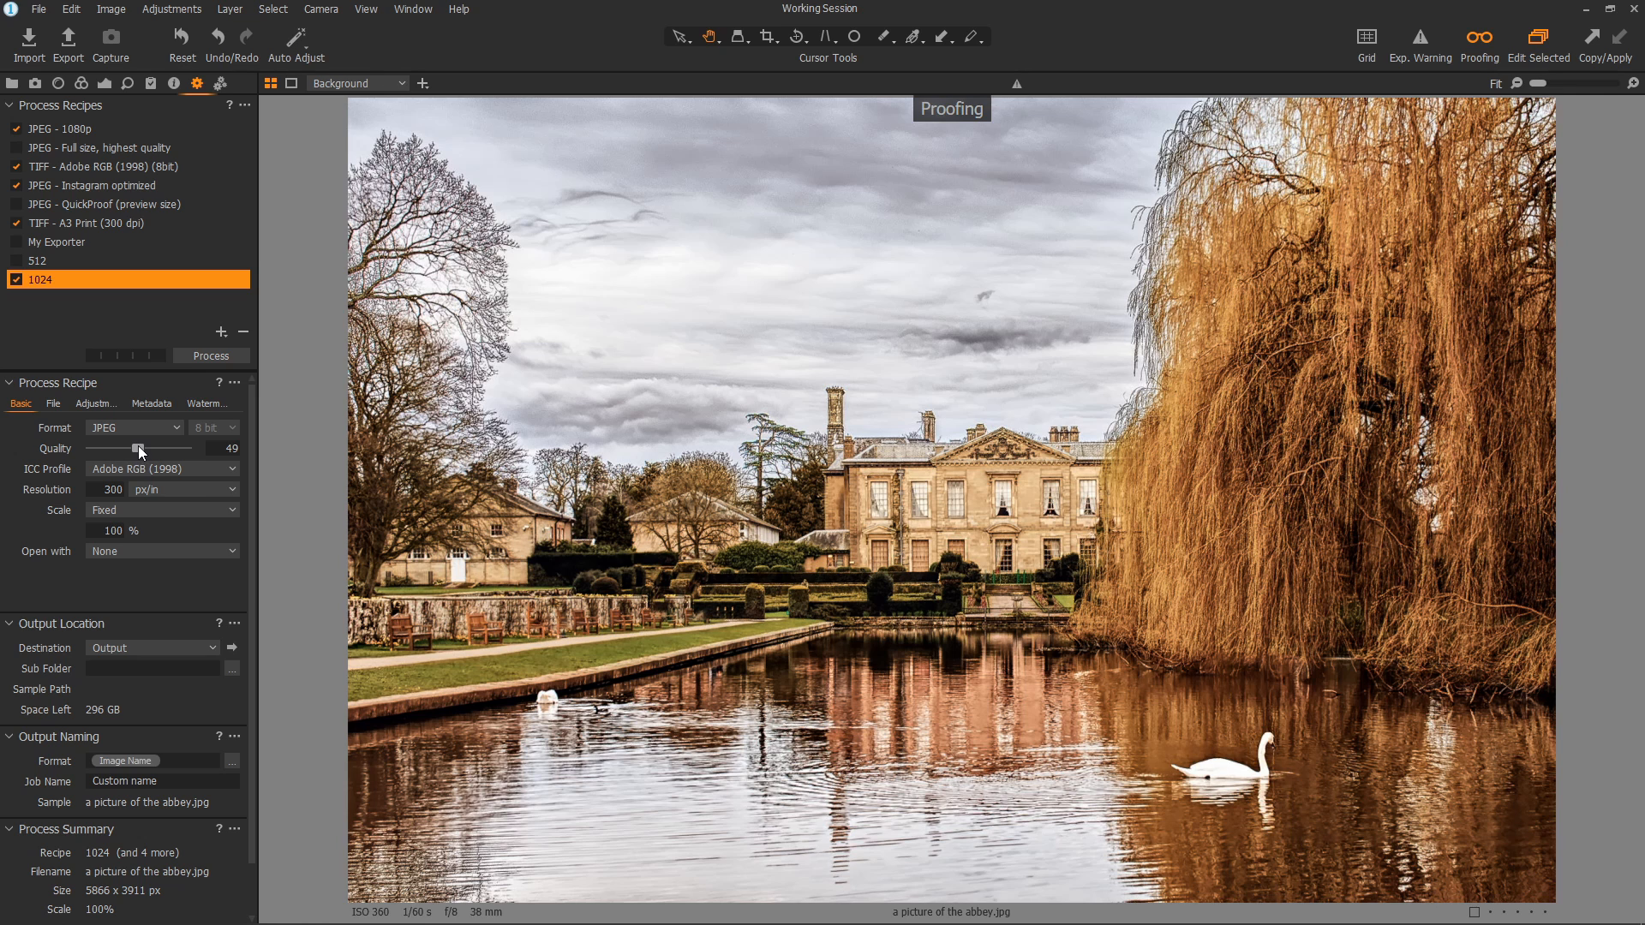
{"action": "left_click", "coordinate": [117, 514]}
{"action": "left_click", "coordinate": [124, 524]}
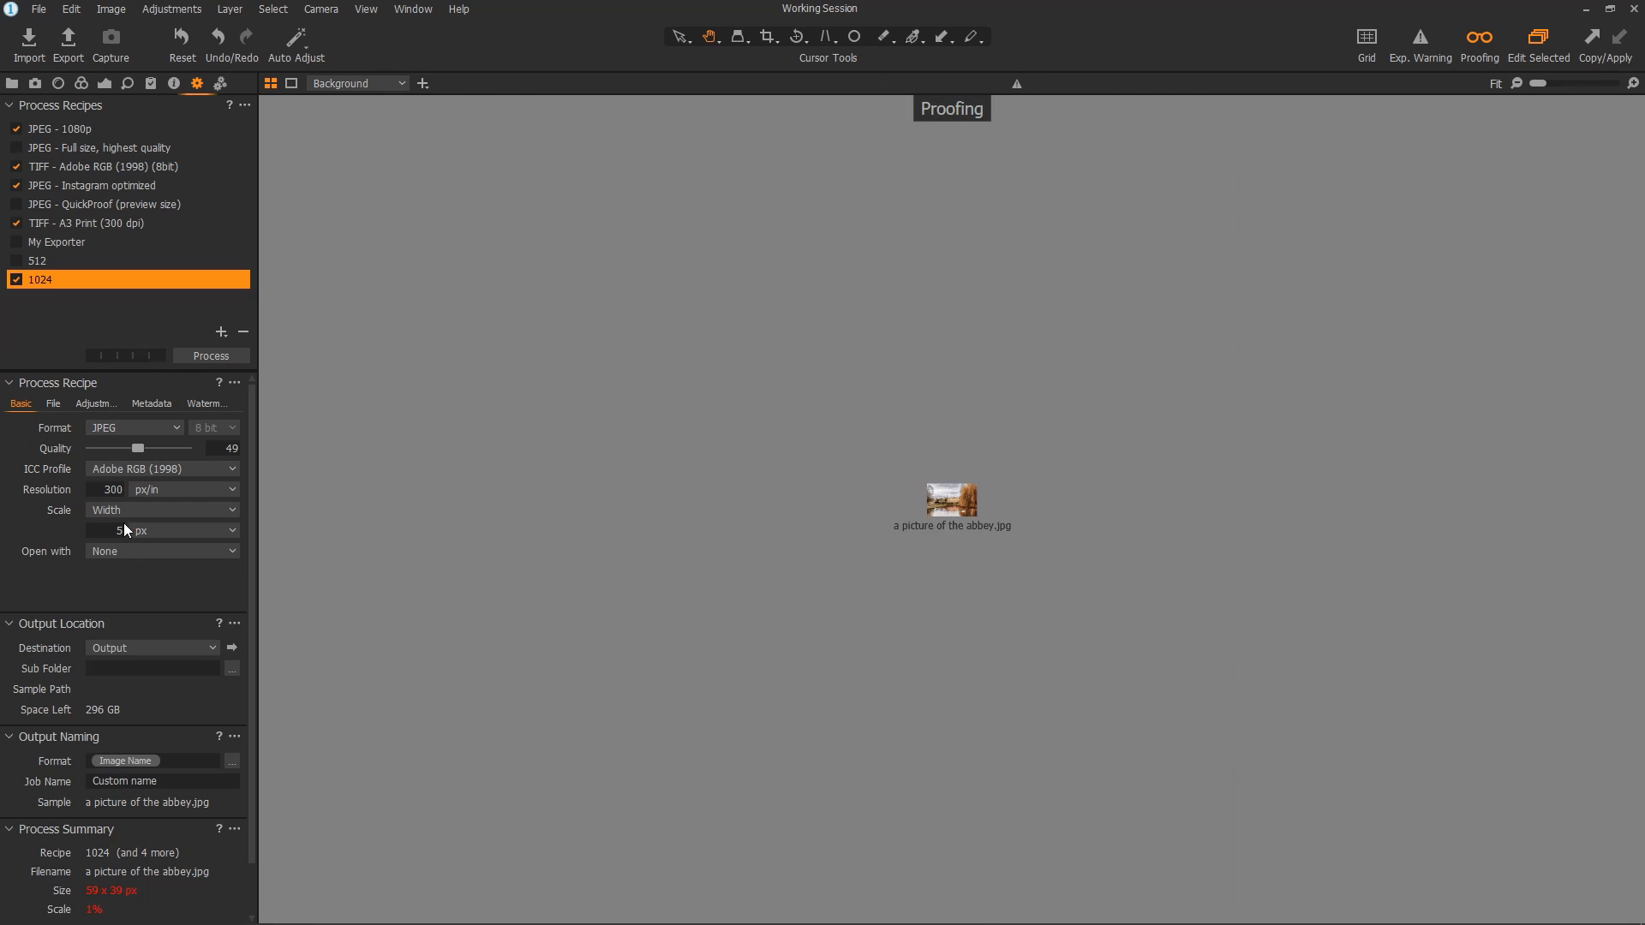
{"action": "double_click", "coordinate": [119, 530]}
{"action": "key", "text": "Return"}
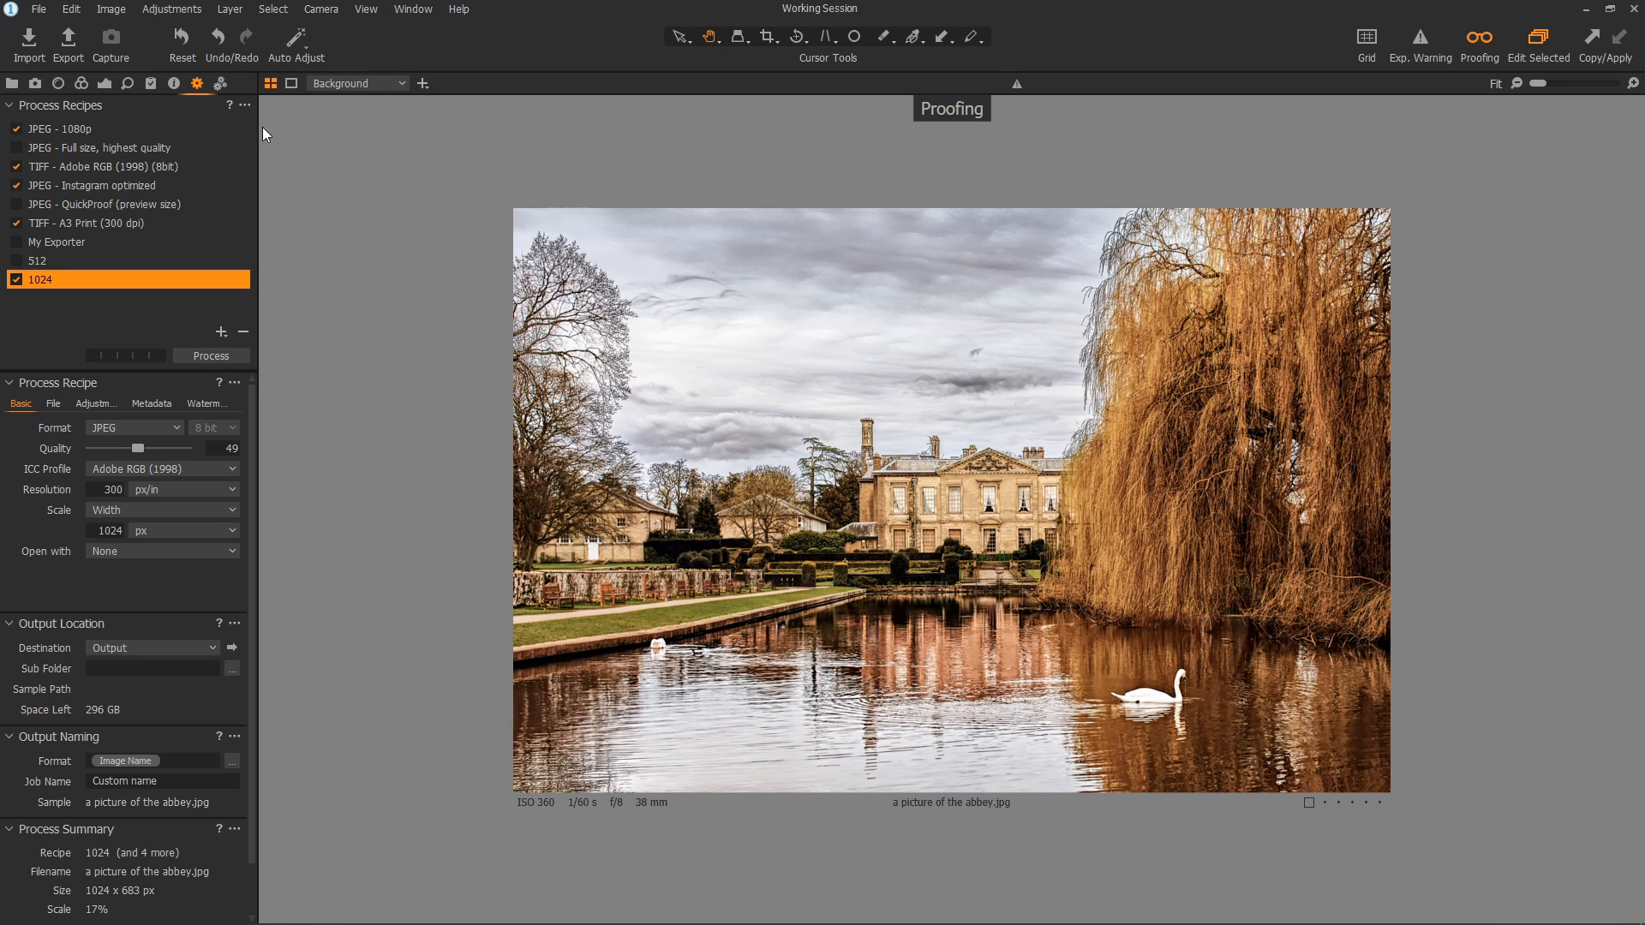
Step: Switch proofing to the JPEG - 1080p recipe and open A Pale Flower.jpg from the library's image browser
{"action": "left_click", "coordinate": [90, 128]}
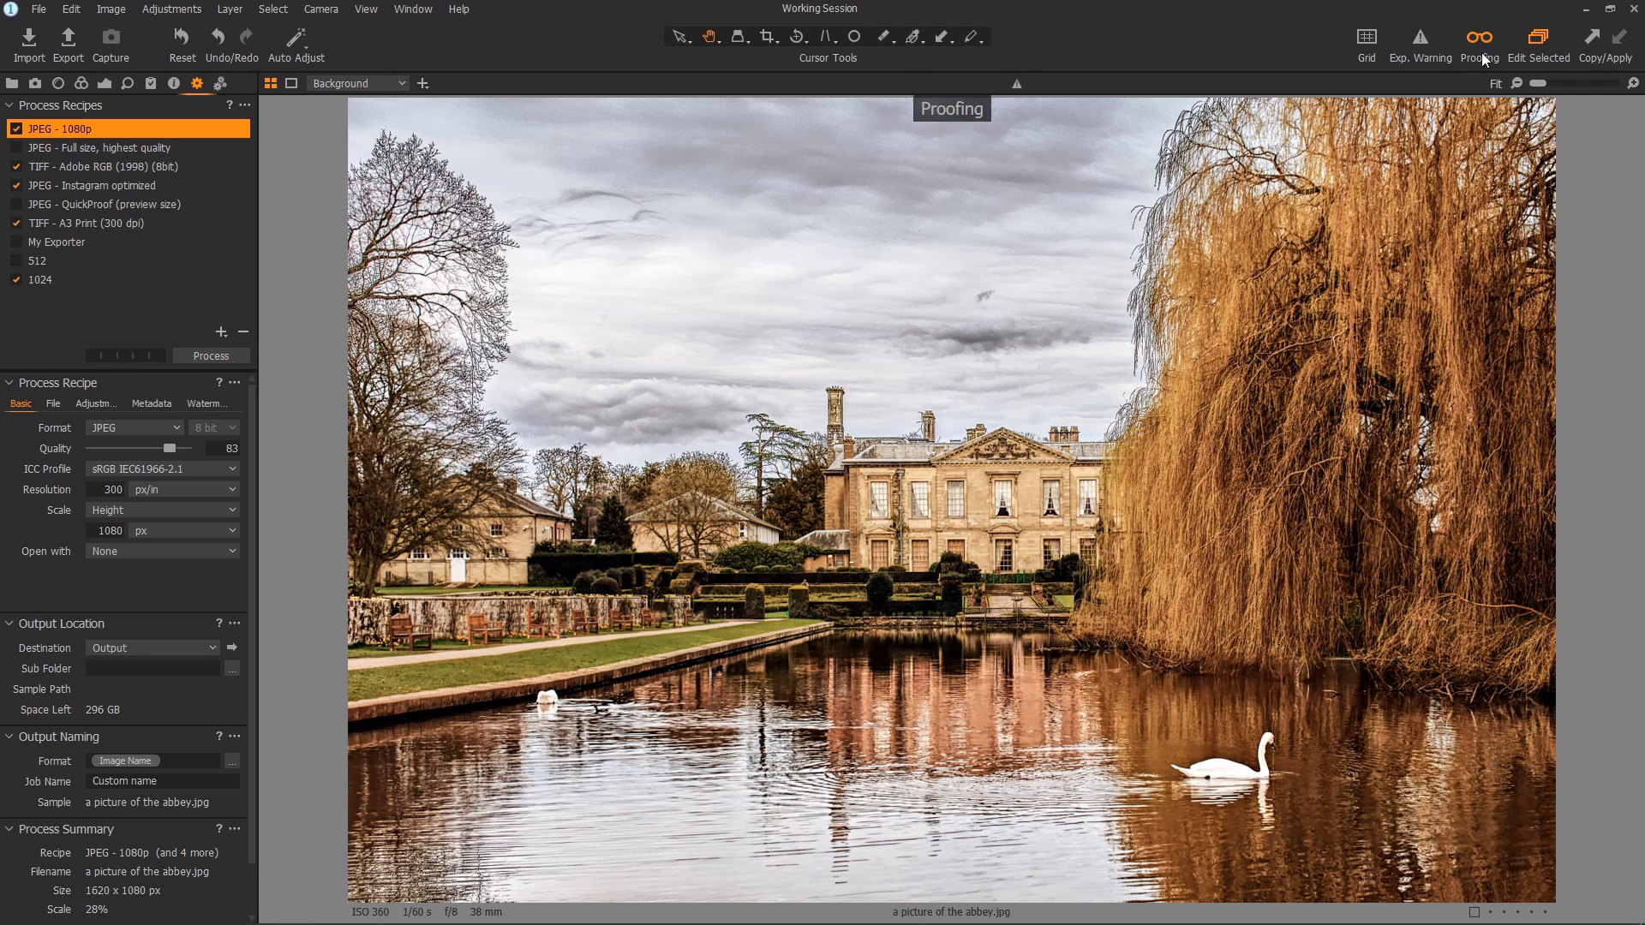
{"action": "left_click", "coordinate": [14, 83]}
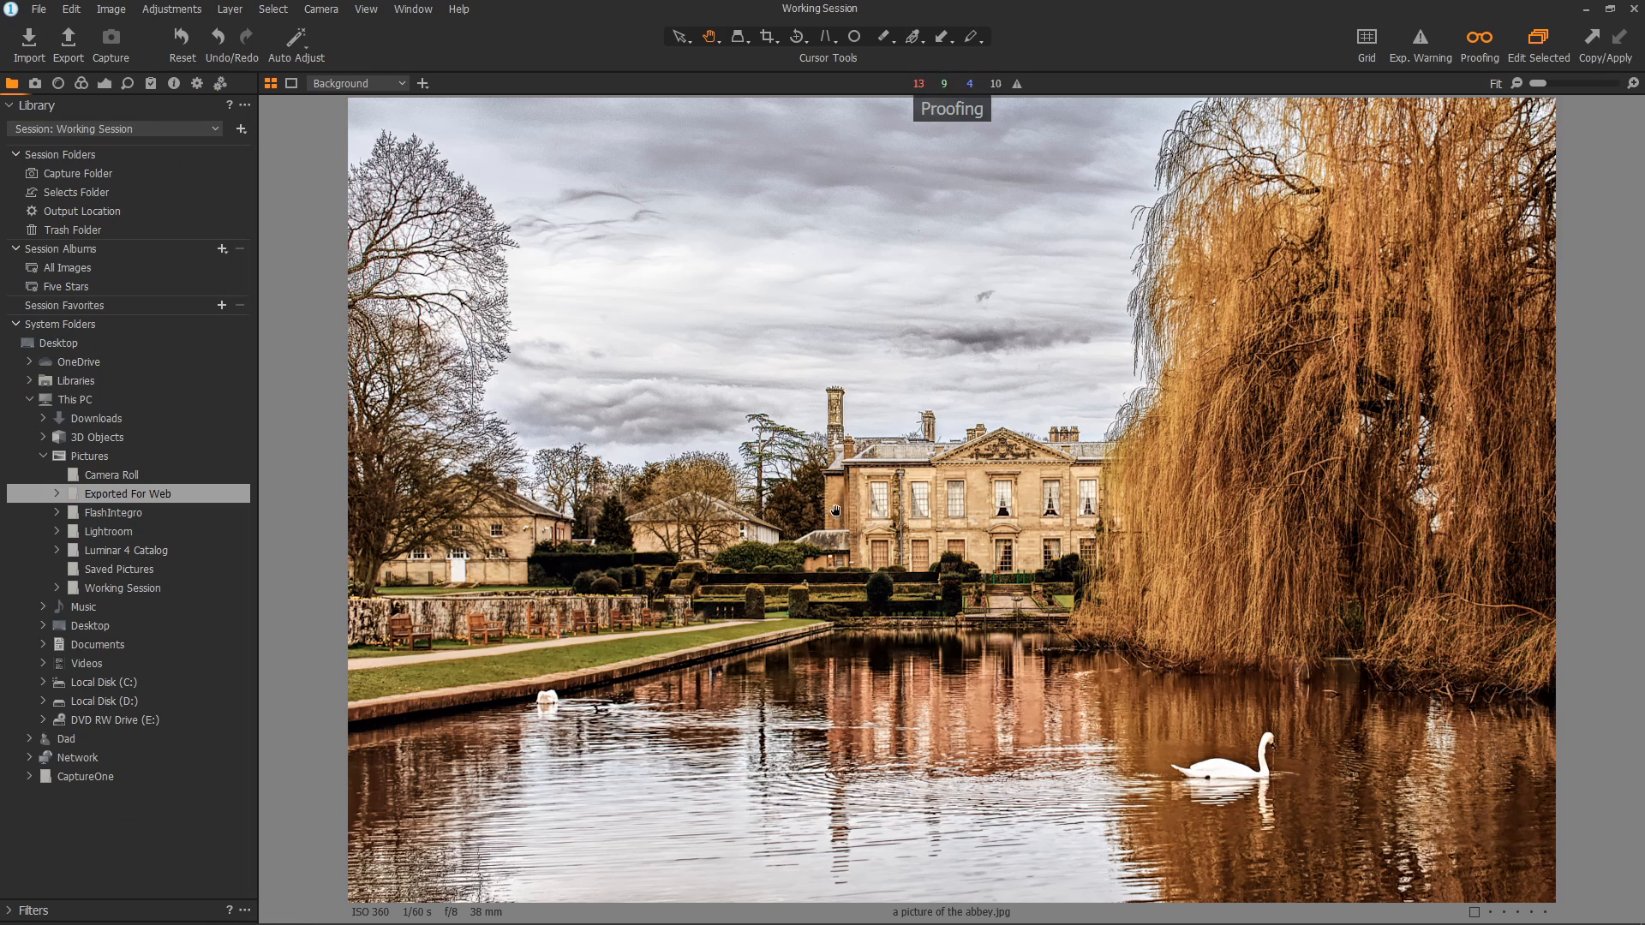
{"action": "key", "text": "ctrl+alt+v"}
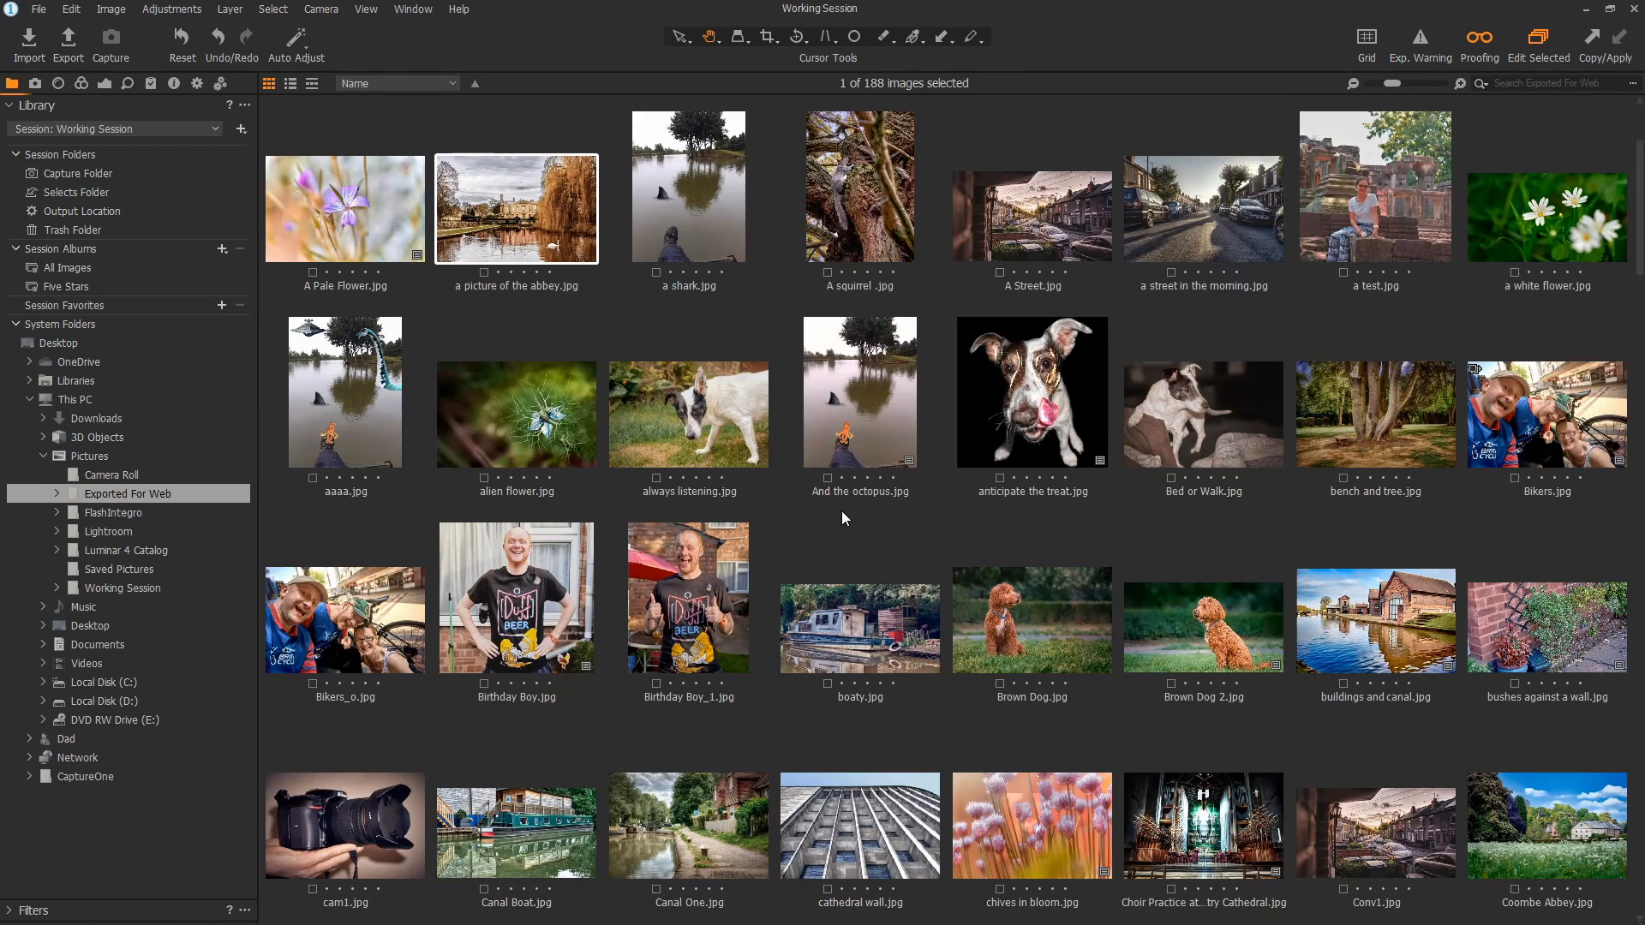
{"action": "double_click", "coordinate": [347, 232]}
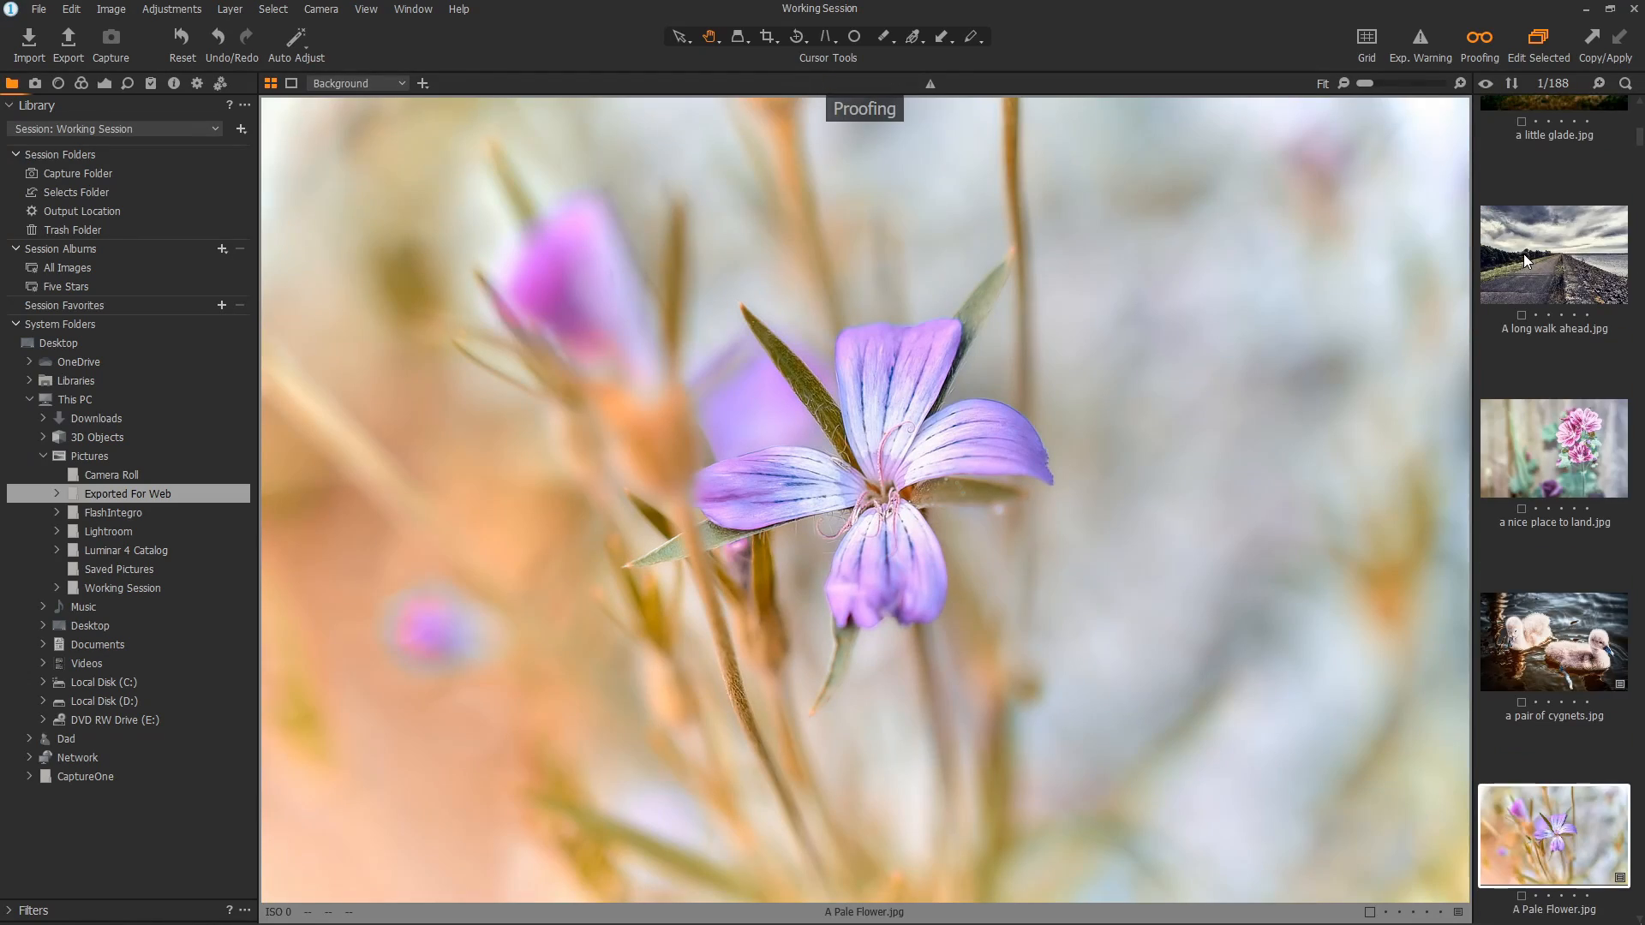
Step: Check the proof view of several photos between A Bush.jpg and A squirrel .jpg, and turn proofing off
{"action": "scroll", "coordinate": [1532, 366], "scroll_direction": "down", "scroll_amount": 5}
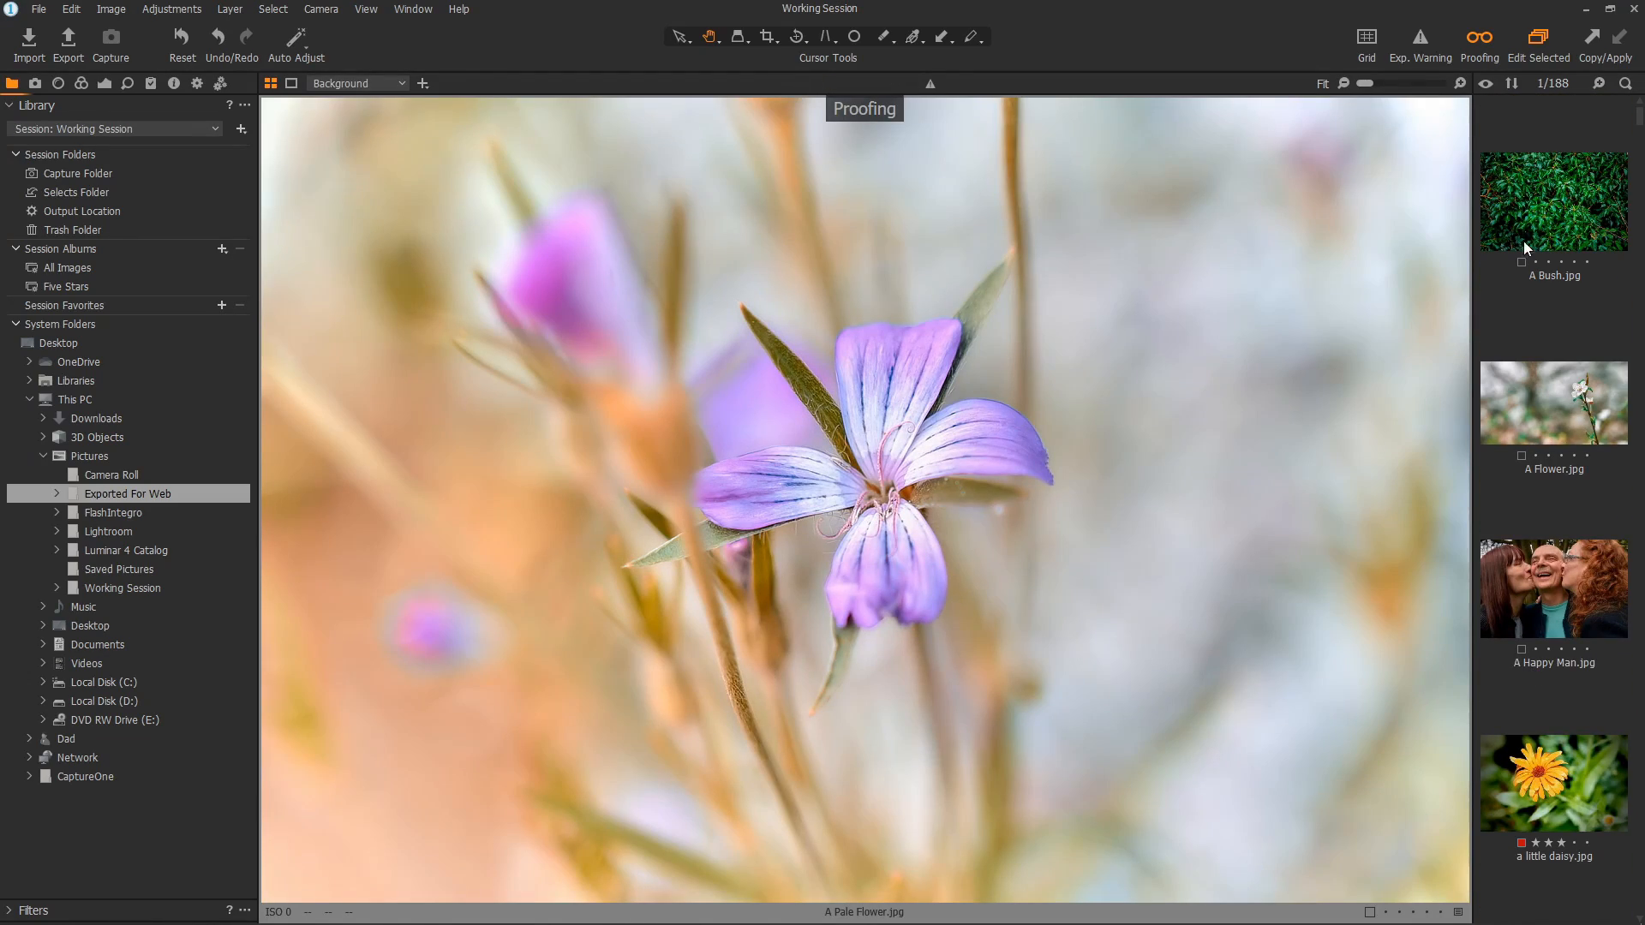
{"action": "left_click", "coordinate": [1527, 221]}
{"action": "left_click", "coordinate": [1548, 388]}
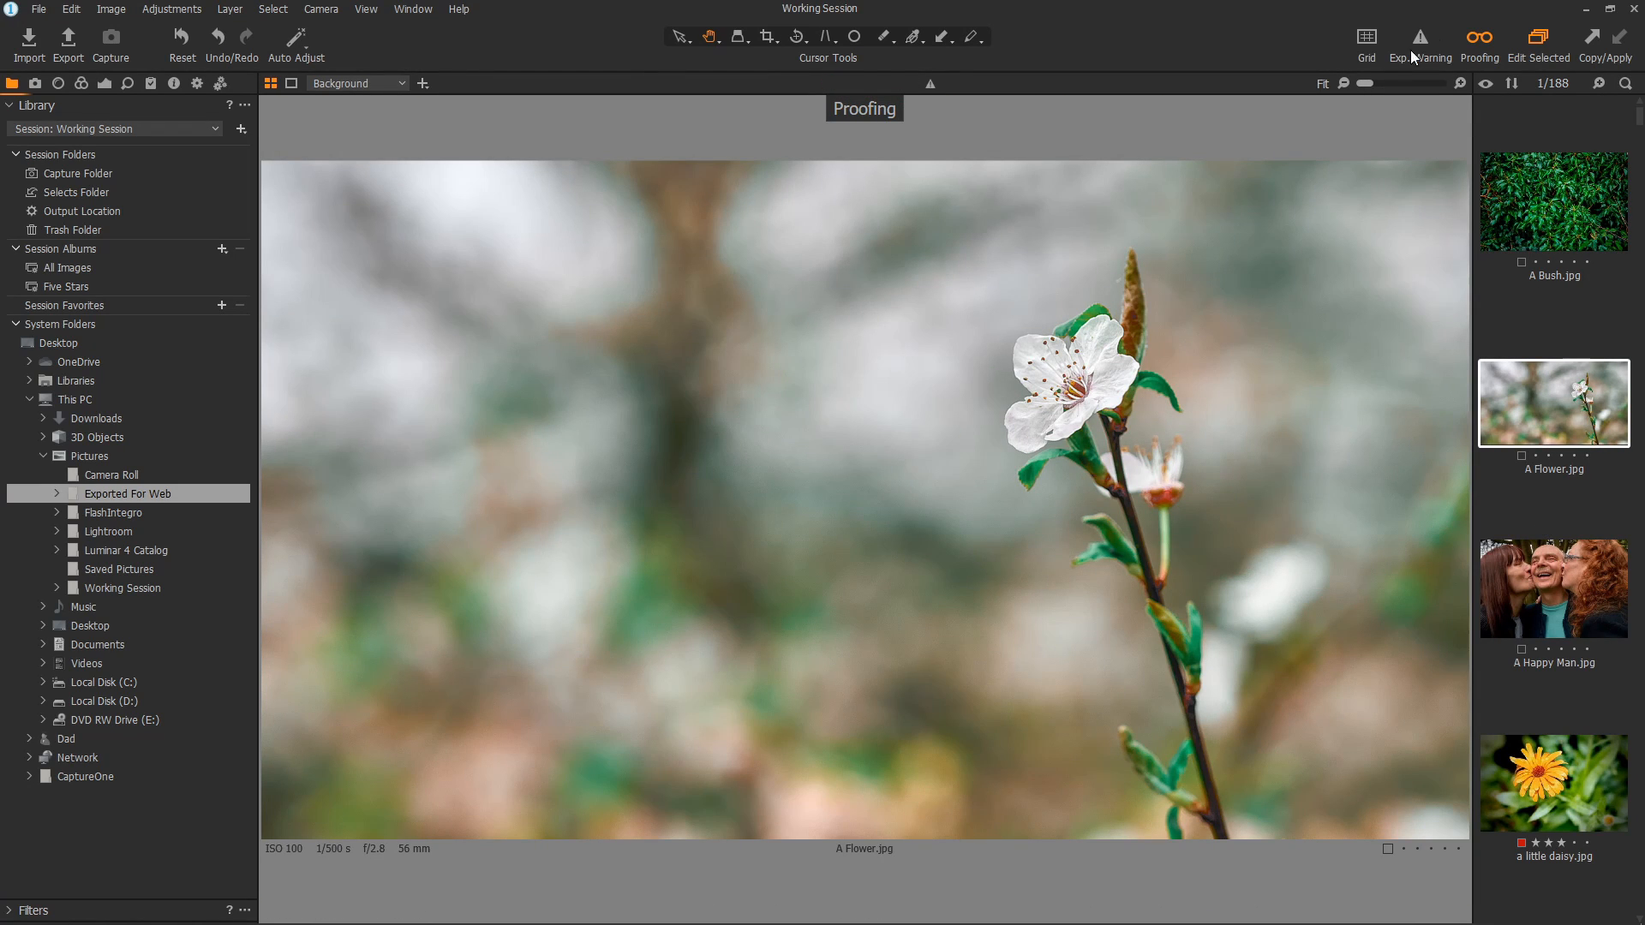
{"action": "left_click", "coordinate": [1552, 577]}
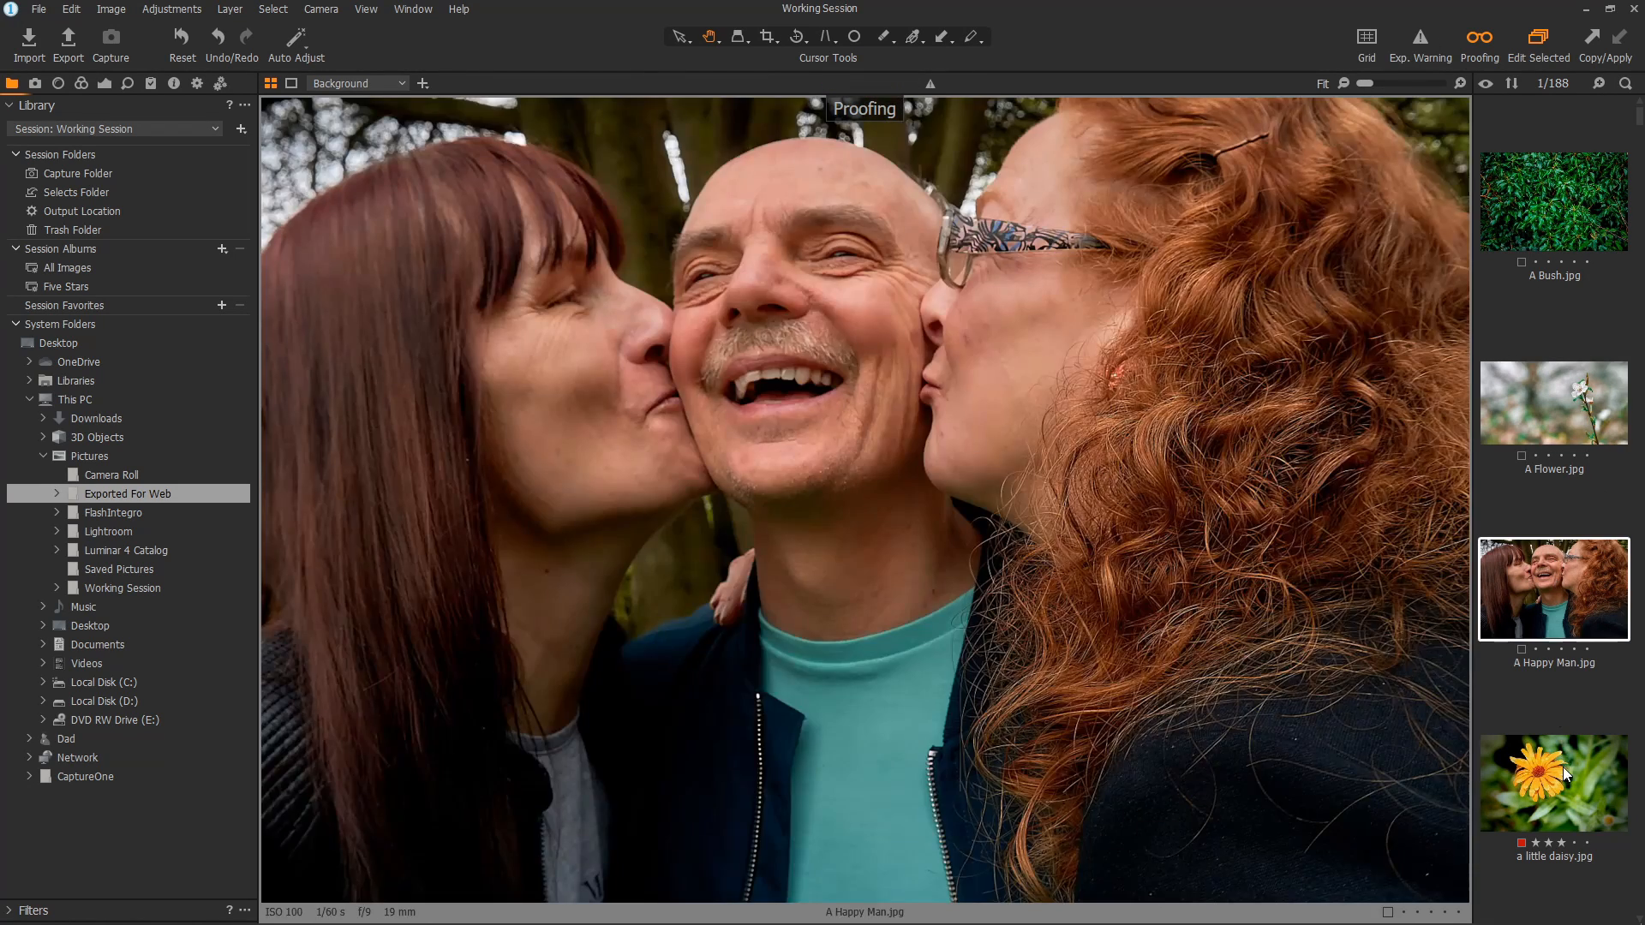
{"action": "left_click", "coordinate": [1563, 767]}
{"action": "scroll", "coordinate": [1535, 656], "scroll_direction": "down", "scroll_amount": 3}
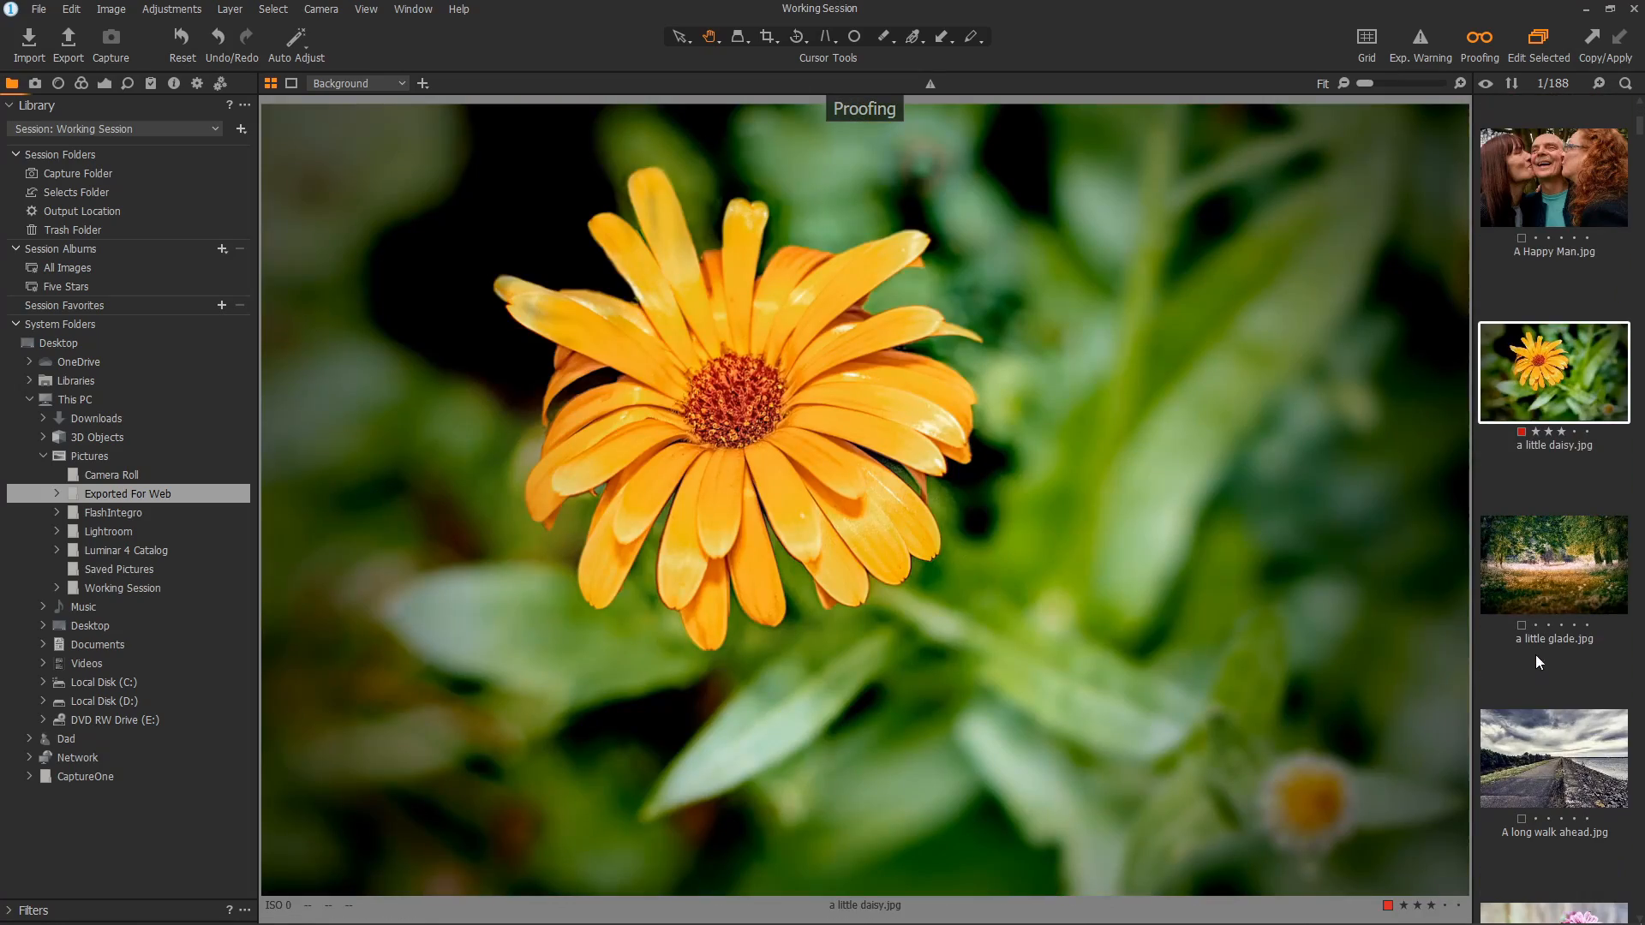
{"action": "left_click", "coordinate": [1540, 579]}
{"action": "left_click", "coordinate": [1543, 742]}
{"action": "scroll", "coordinate": [1561, 617], "scroll_direction": "down", "scroll_amount": 3}
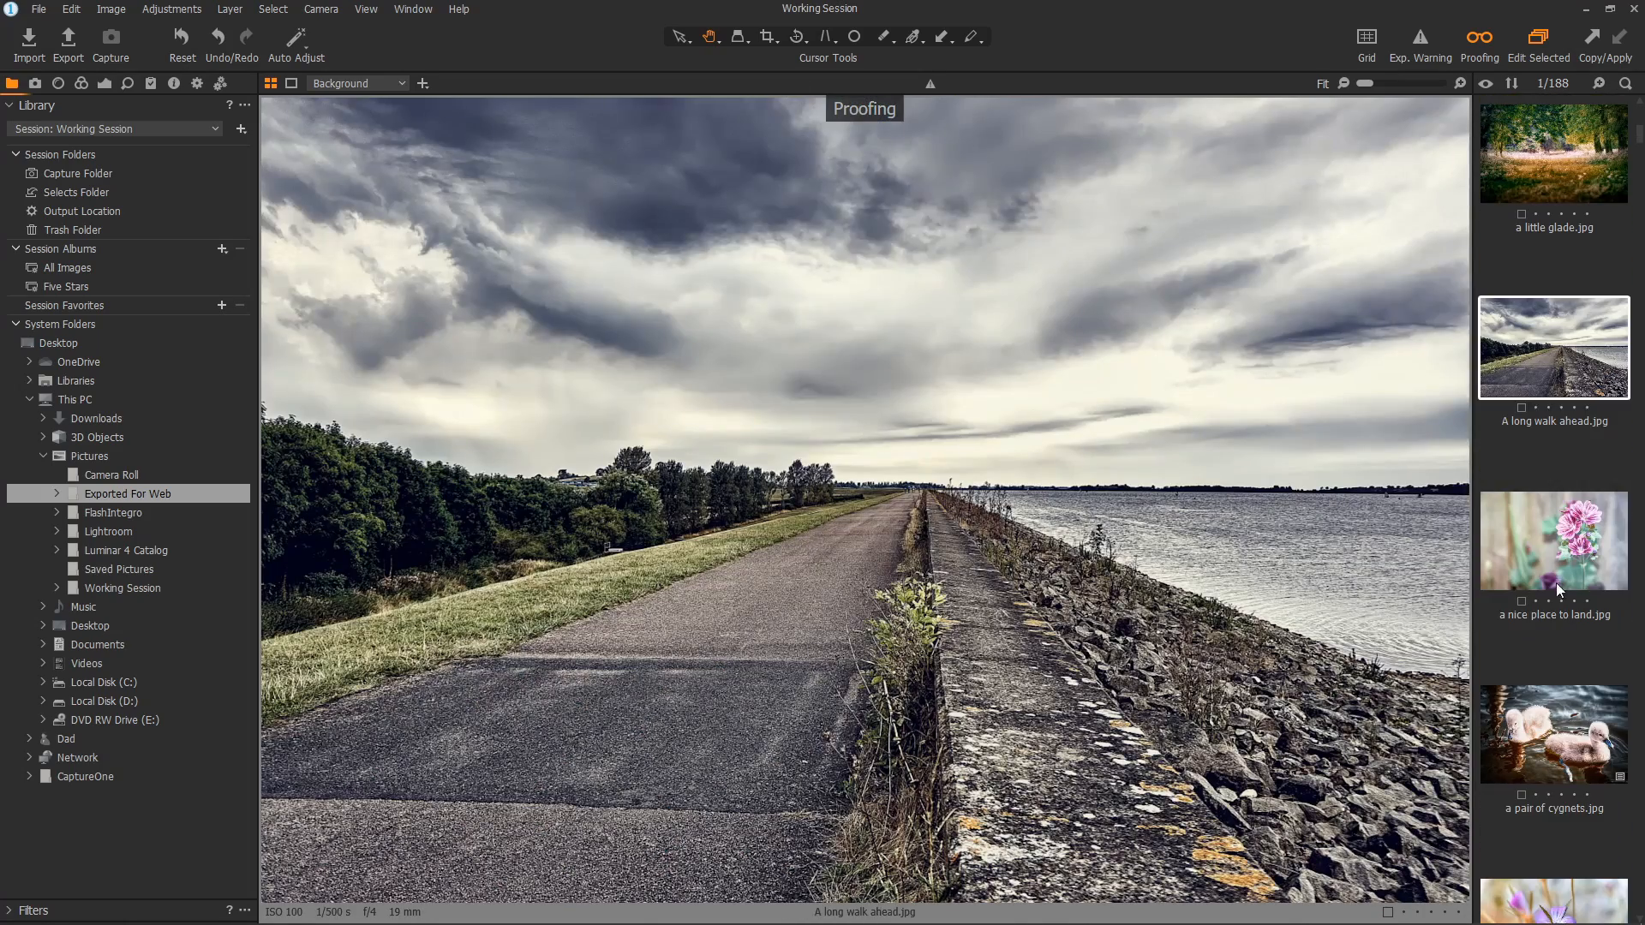
{"action": "left_click", "coordinate": [1557, 591]}
{"action": "left_click", "coordinate": [1554, 706]}
{"action": "scroll", "coordinate": [1534, 599], "scroll_direction": "down", "scroll_amount": 2}
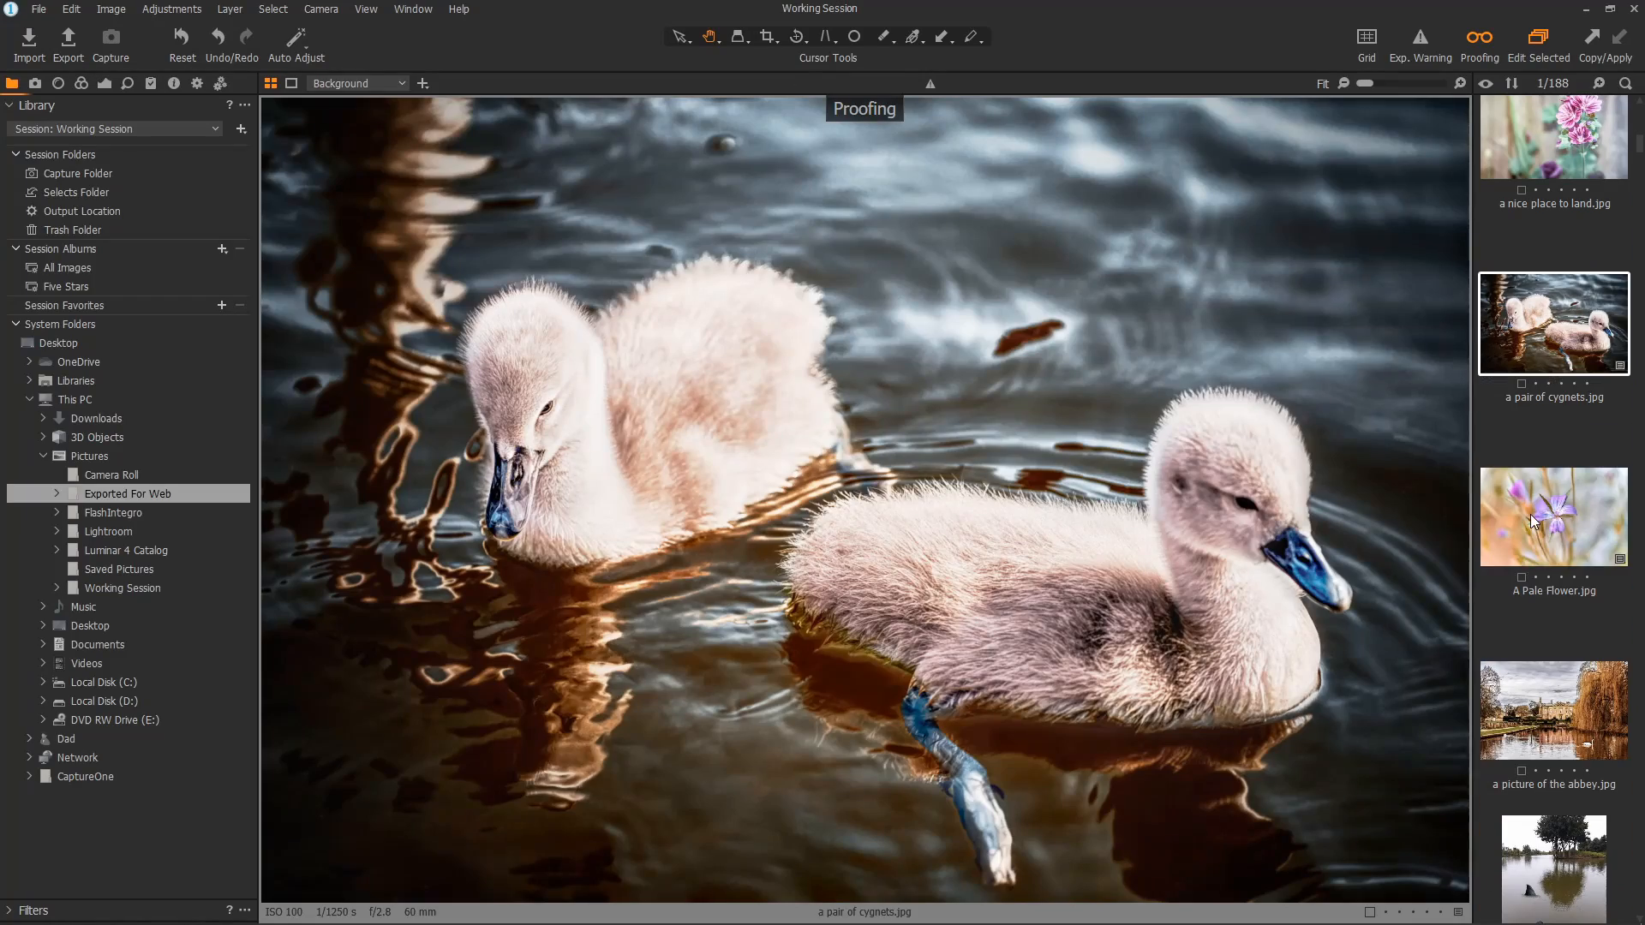
{"action": "left_click", "coordinate": [1534, 523]}
{"action": "left_click", "coordinate": [1554, 698]}
{"action": "scroll", "coordinate": [1540, 552], "scroll_direction": "down", "scroll_amount": 3}
{"action": "scroll", "coordinate": [1541, 551], "scroll_direction": "down", "scroll_amount": 1}
{"action": "left_click", "coordinate": [1550, 531]}
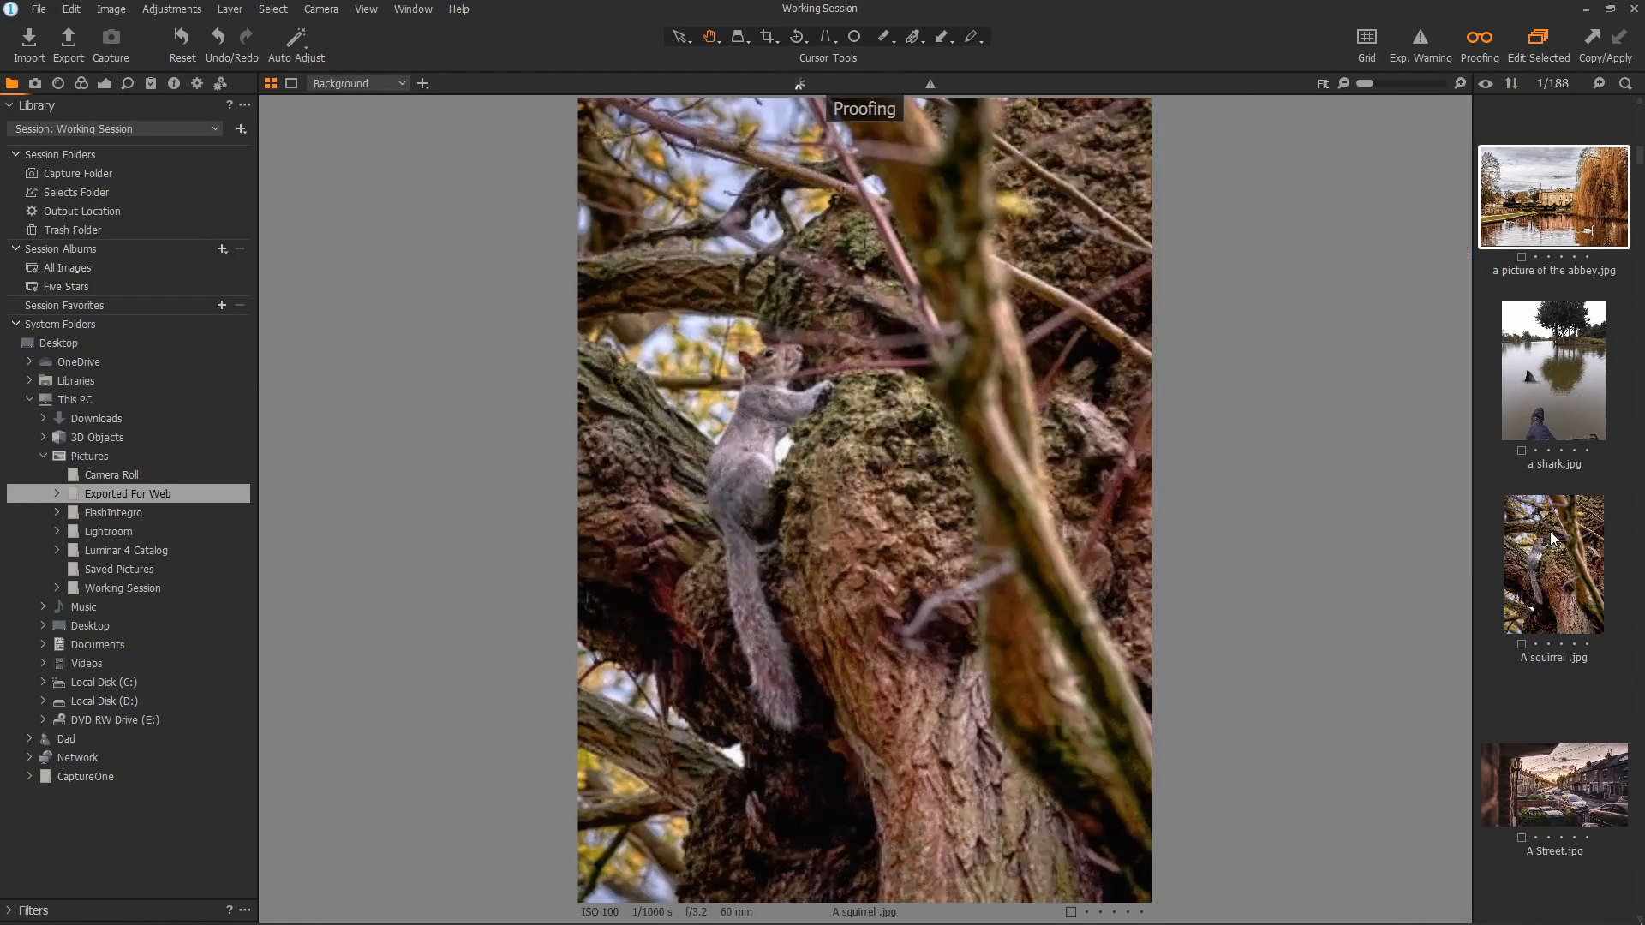
{"action": "left_click", "coordinate": [1479, 48]}
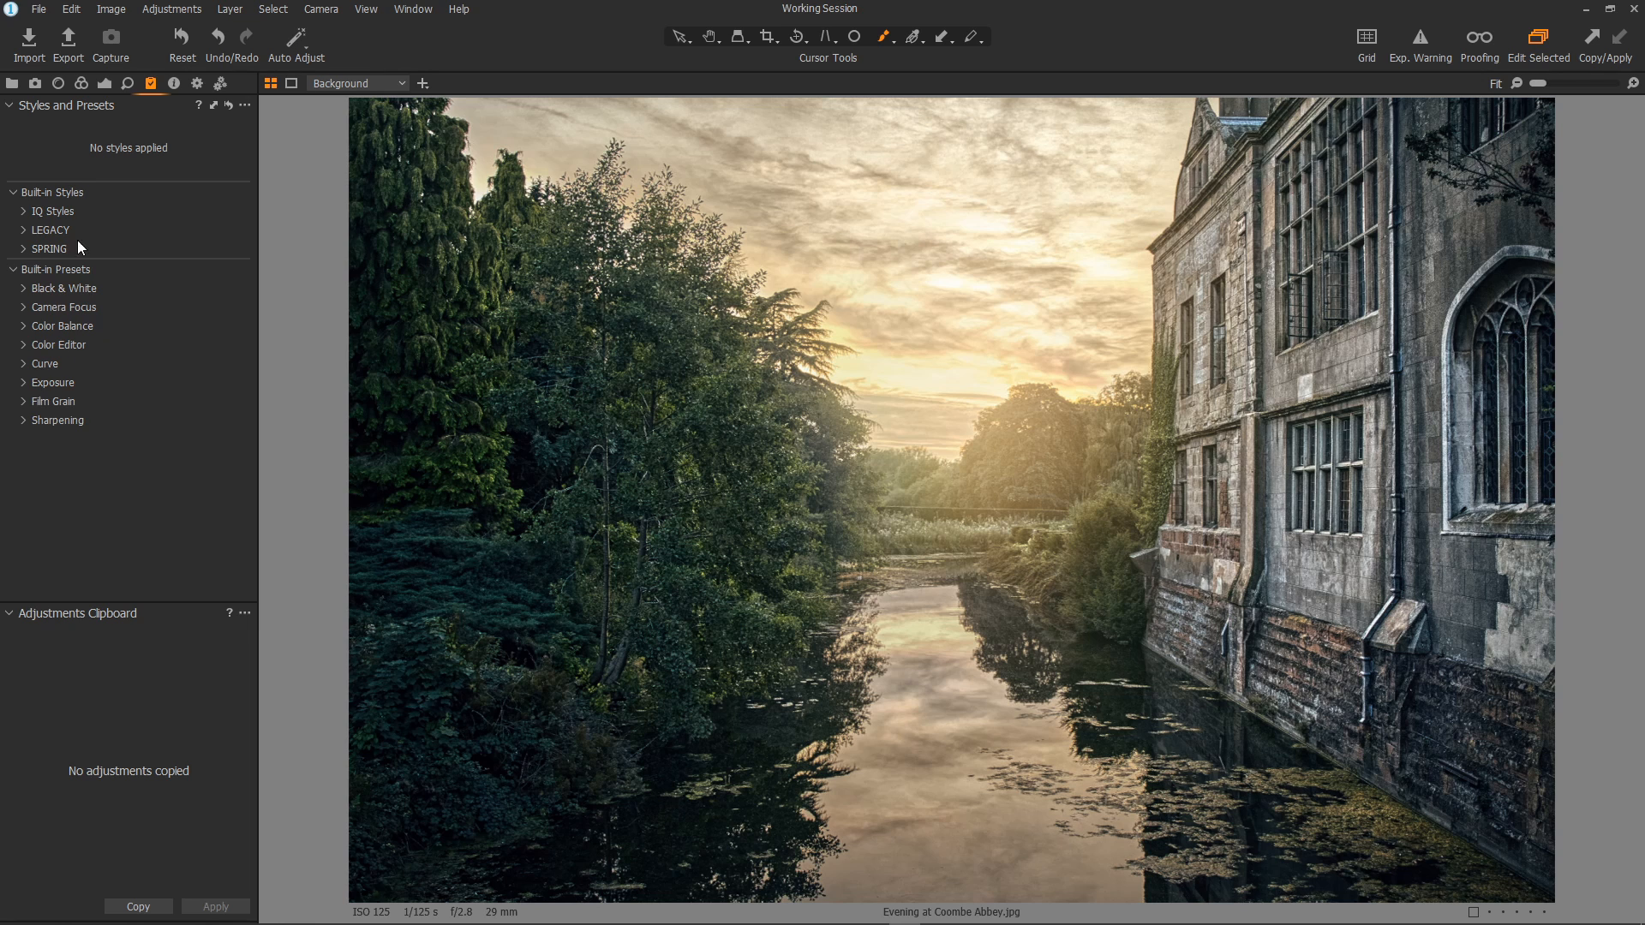
Step: Try the built-in SPRING style SPR-09 on the evening abbey photo and remove it again
{"action": "left_click", "coordinate": [24, 249]}
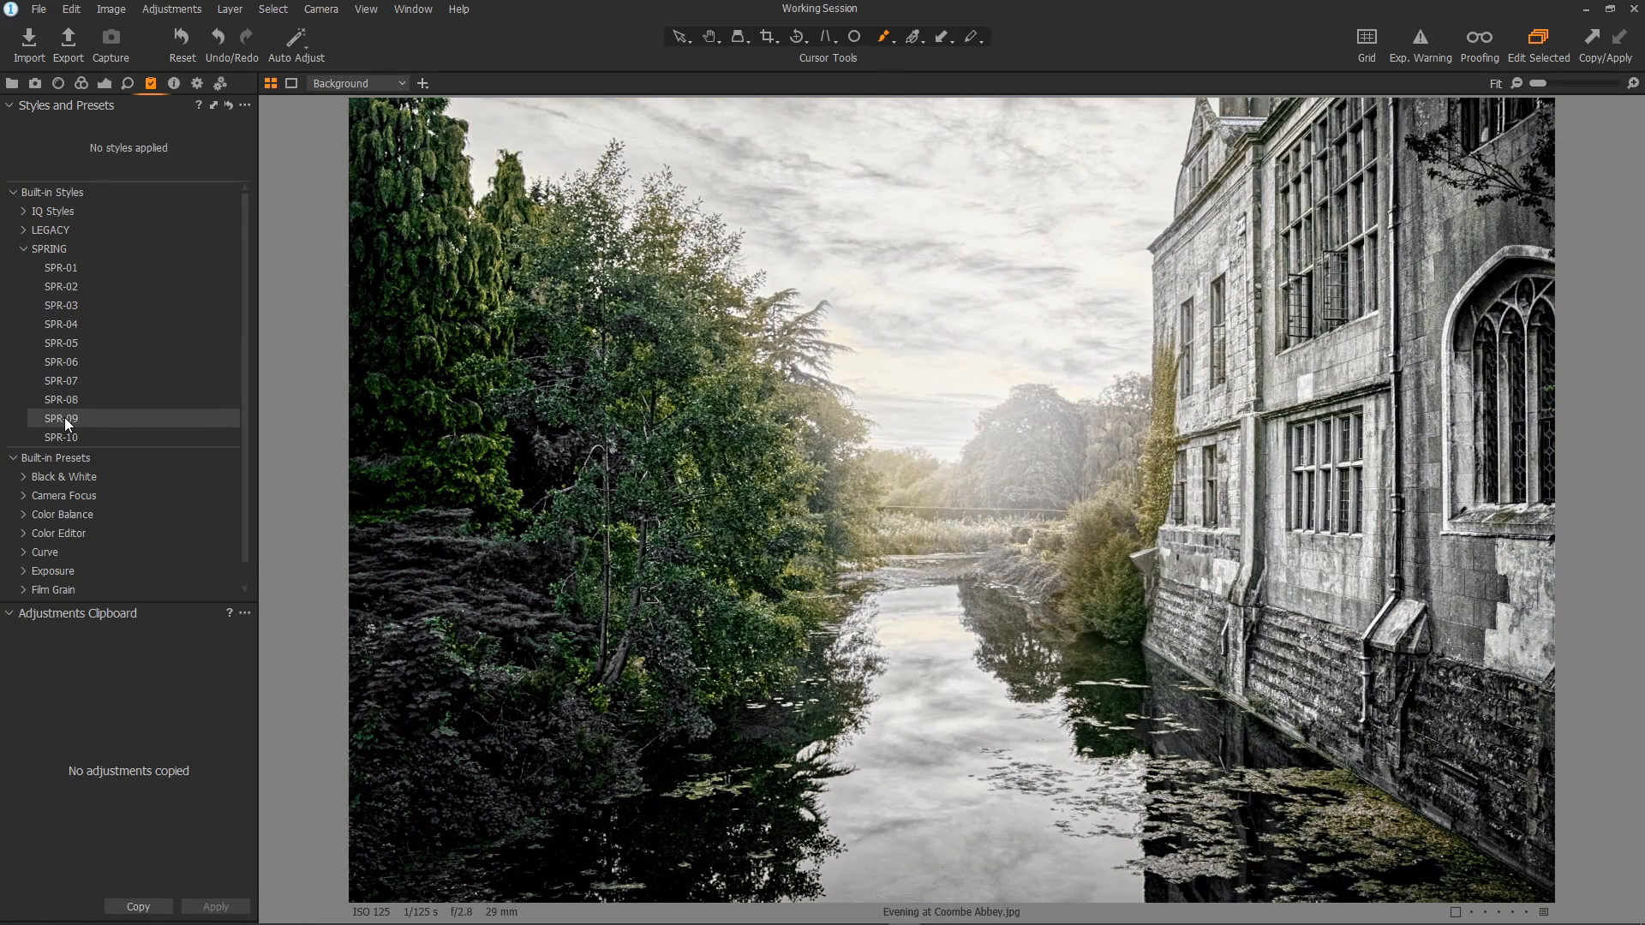
{"action": "left_click", "coordinate": [67, 422]}
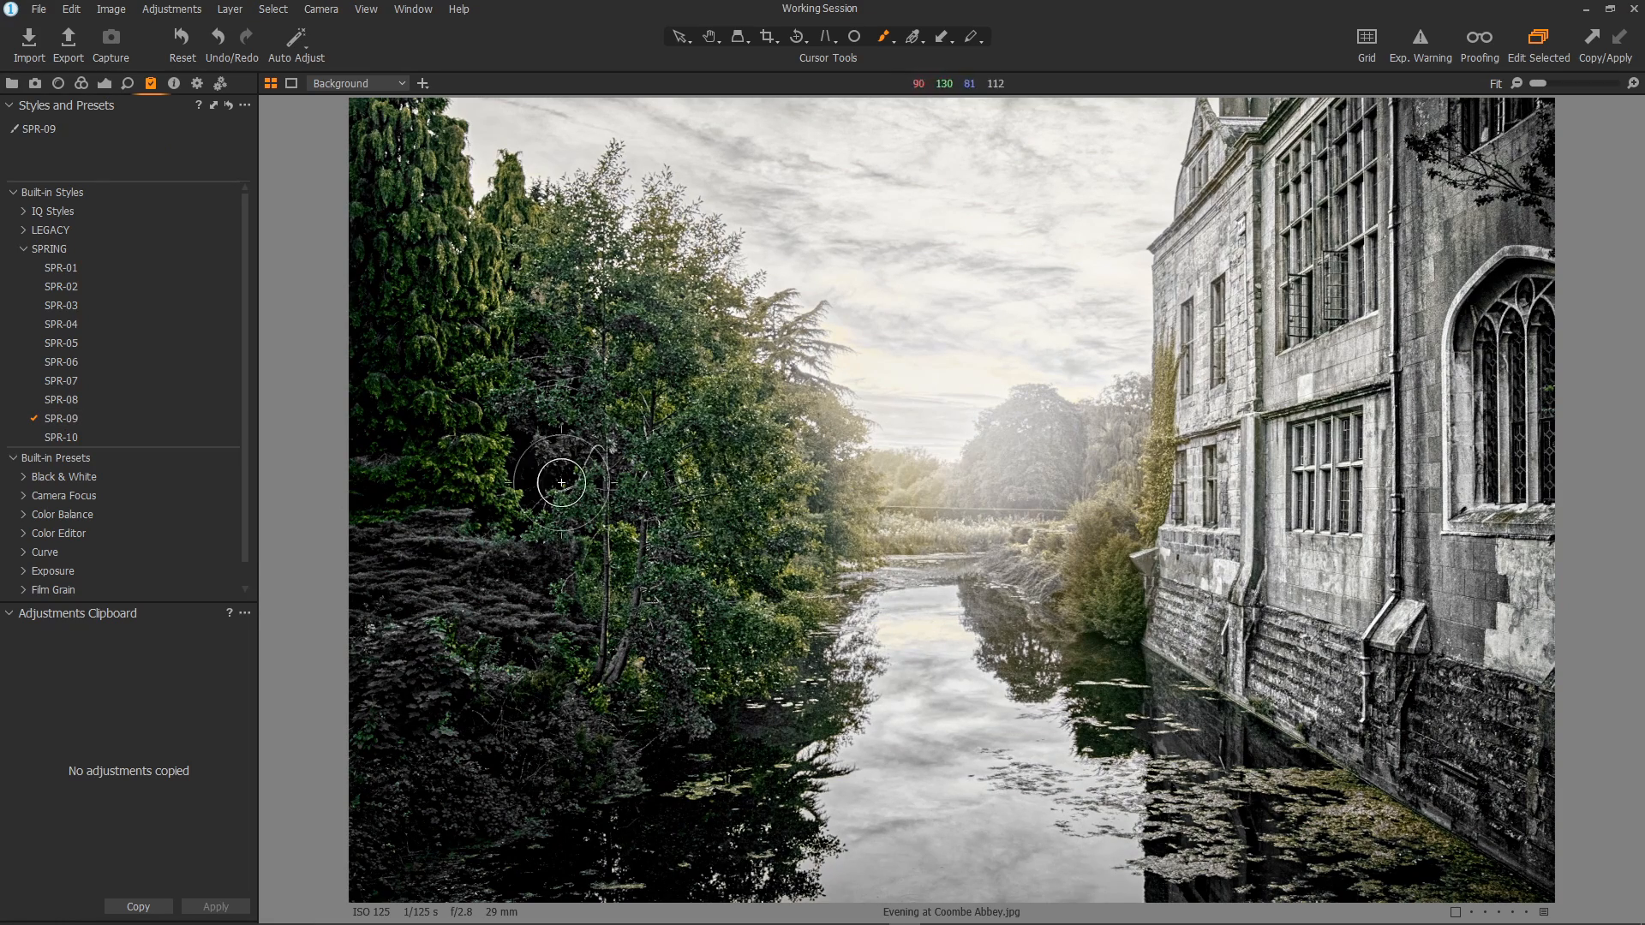
{"action": "left_click", "coordinate": [64, 421]}
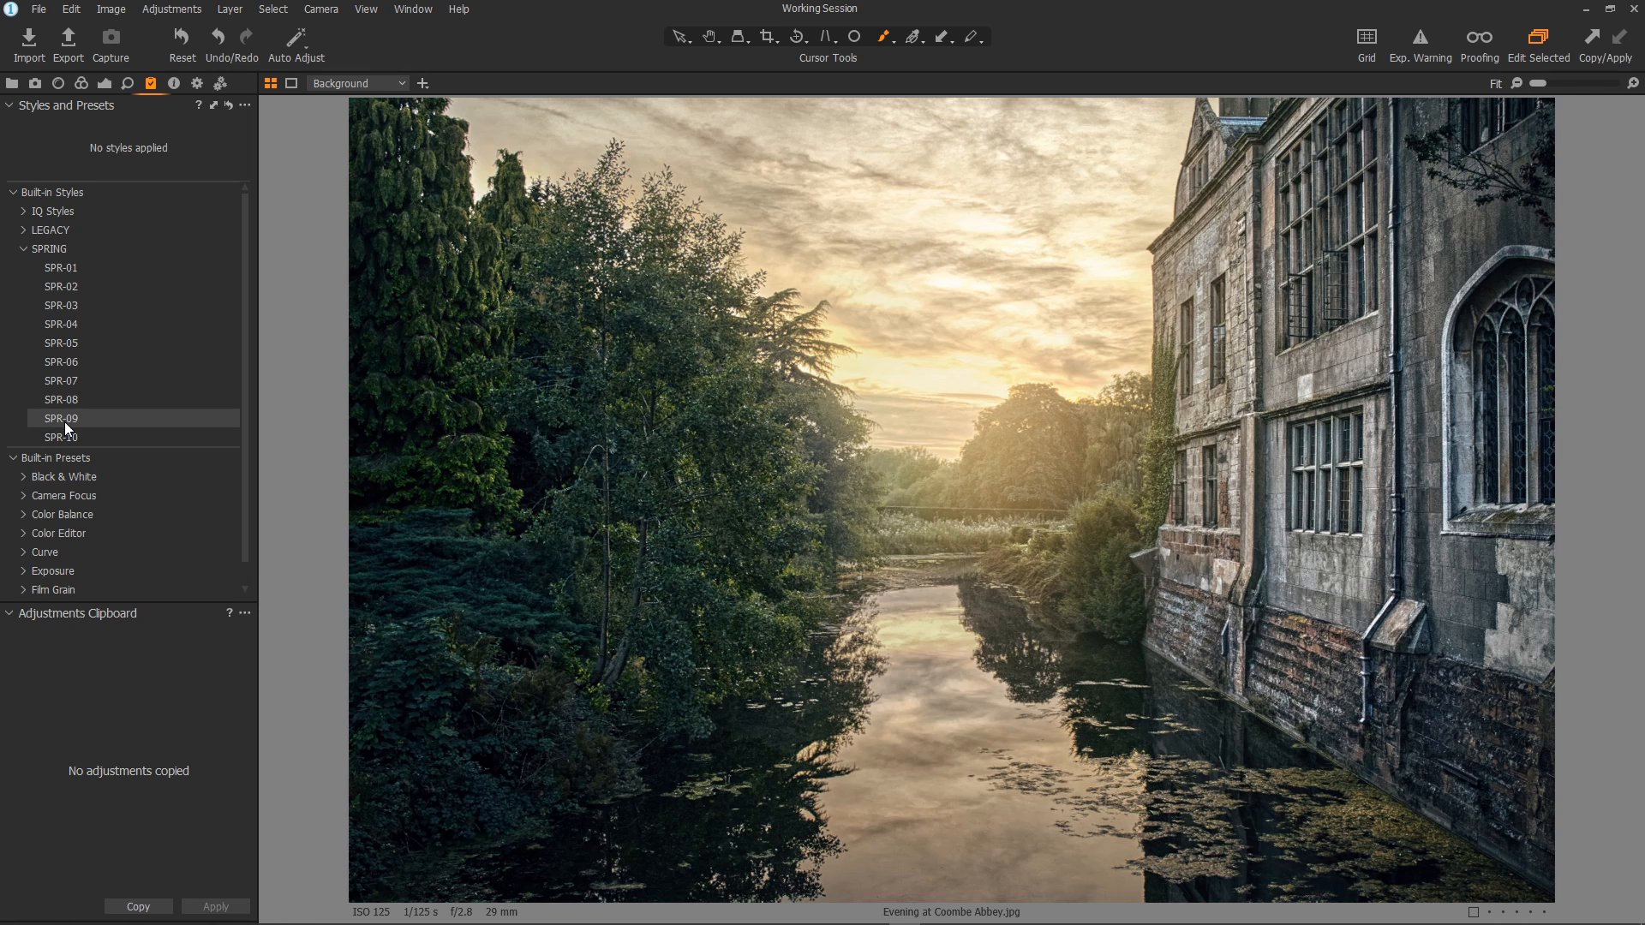
Step: Apply the built-in SPRING style SPR-09 to the abbey photo as a new layer and set that layer's opacity to 52
{"action": "right_click", "coordinate": [68, 420]}
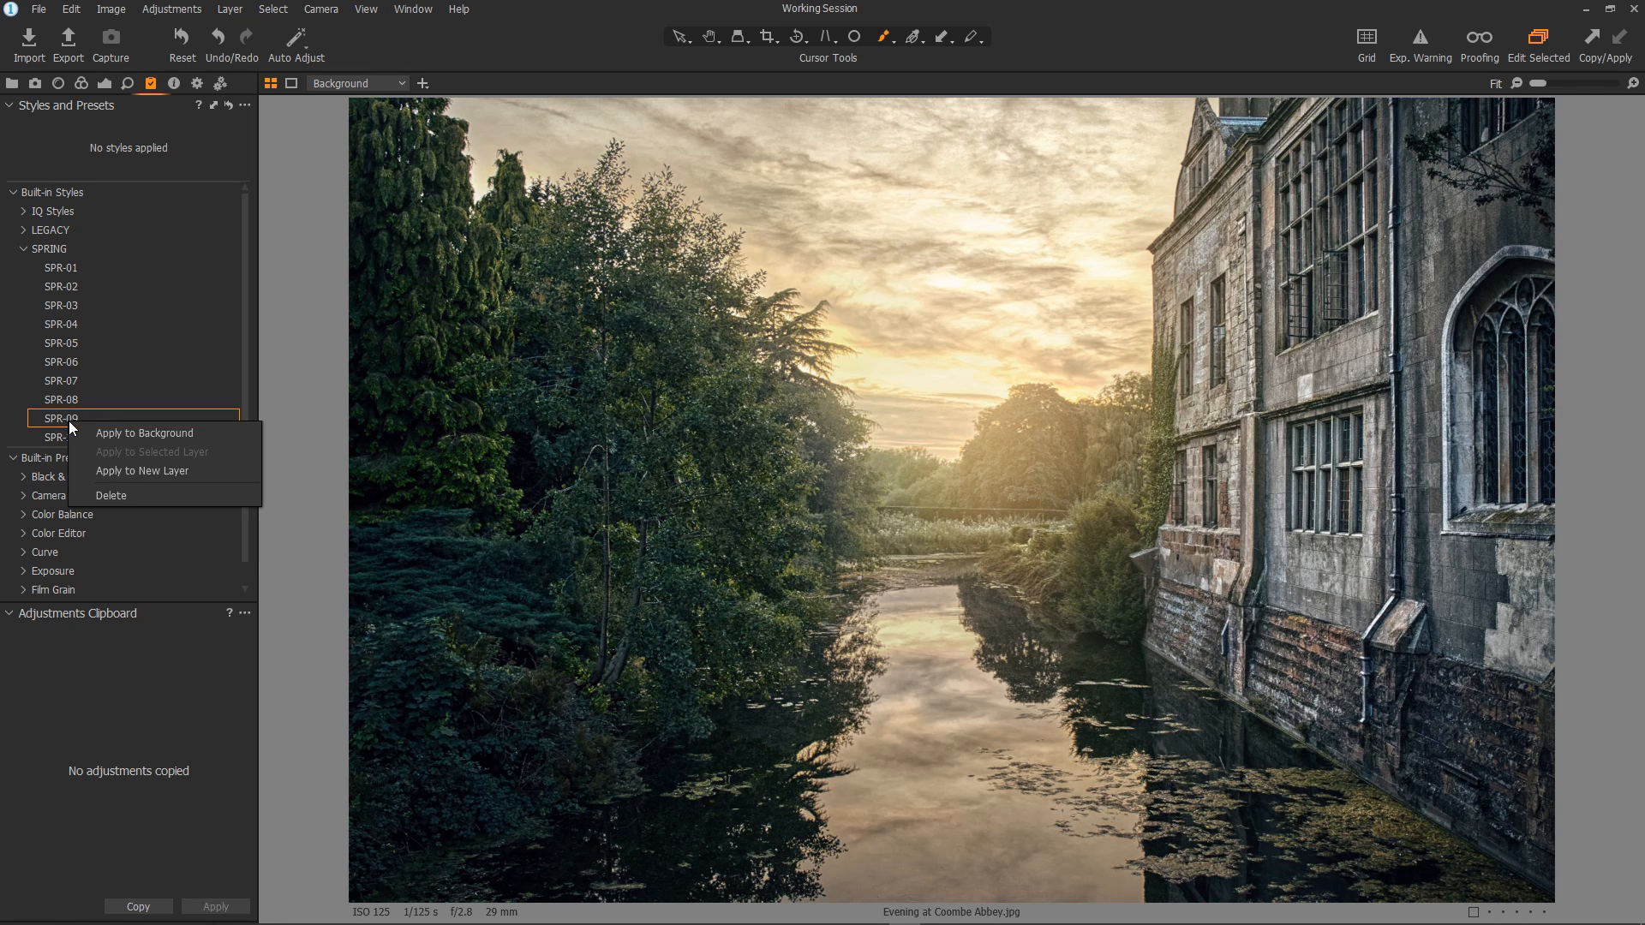
{"action": "left_click", "coordinate": [143, 473]}
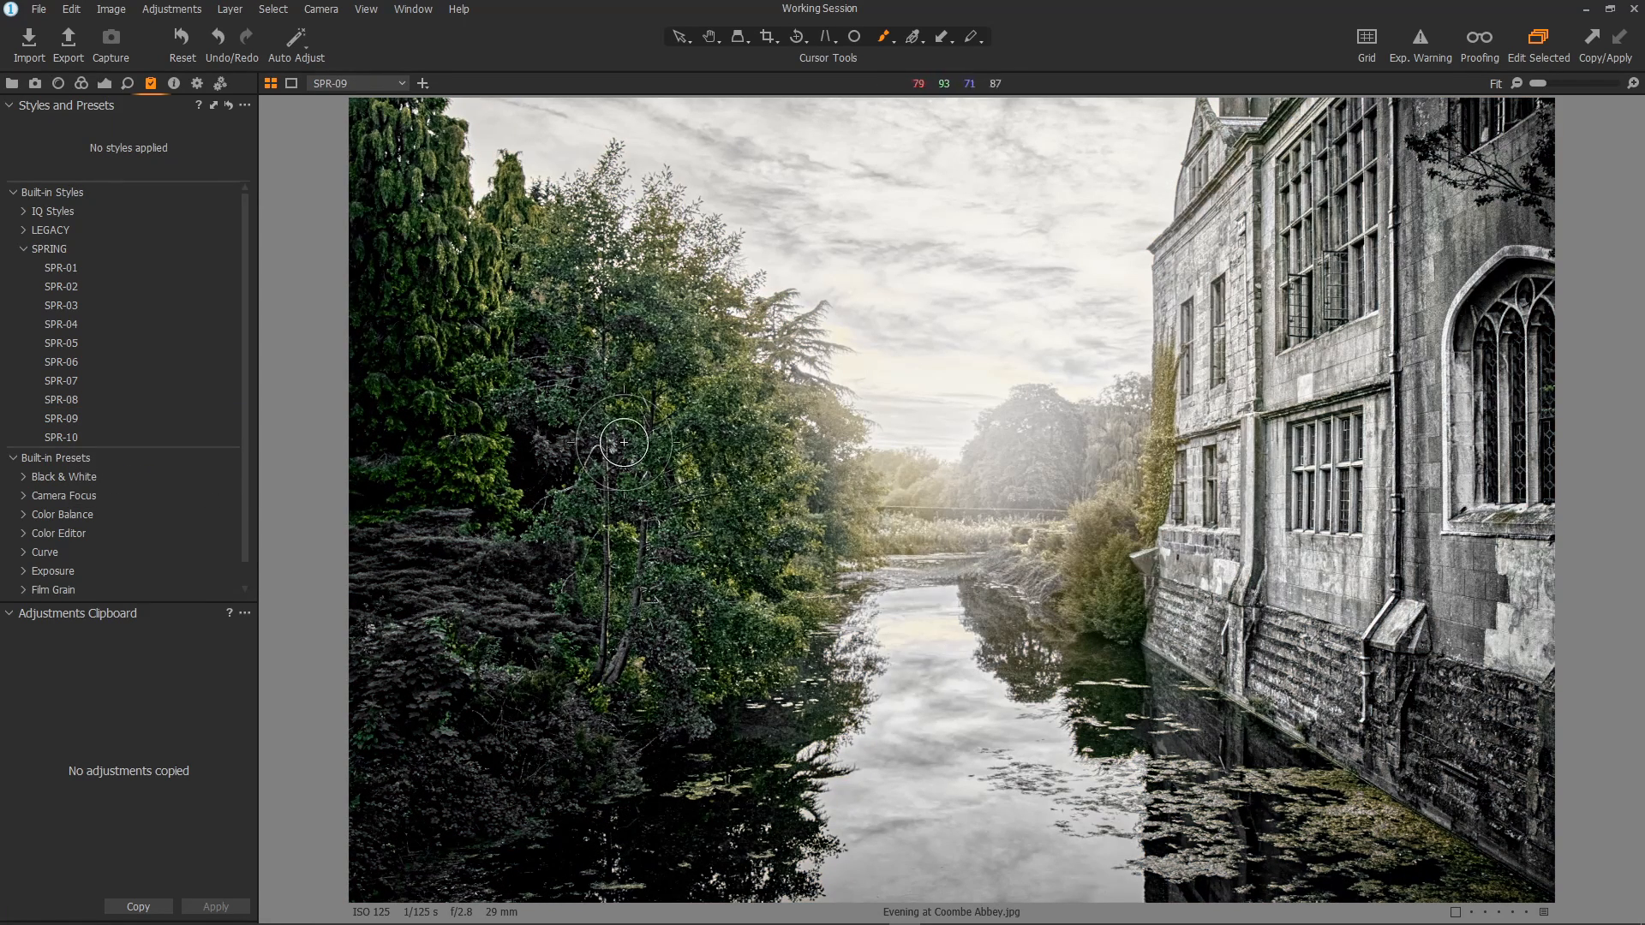
{"action": "left_click", "coordinate": [104, 85]}
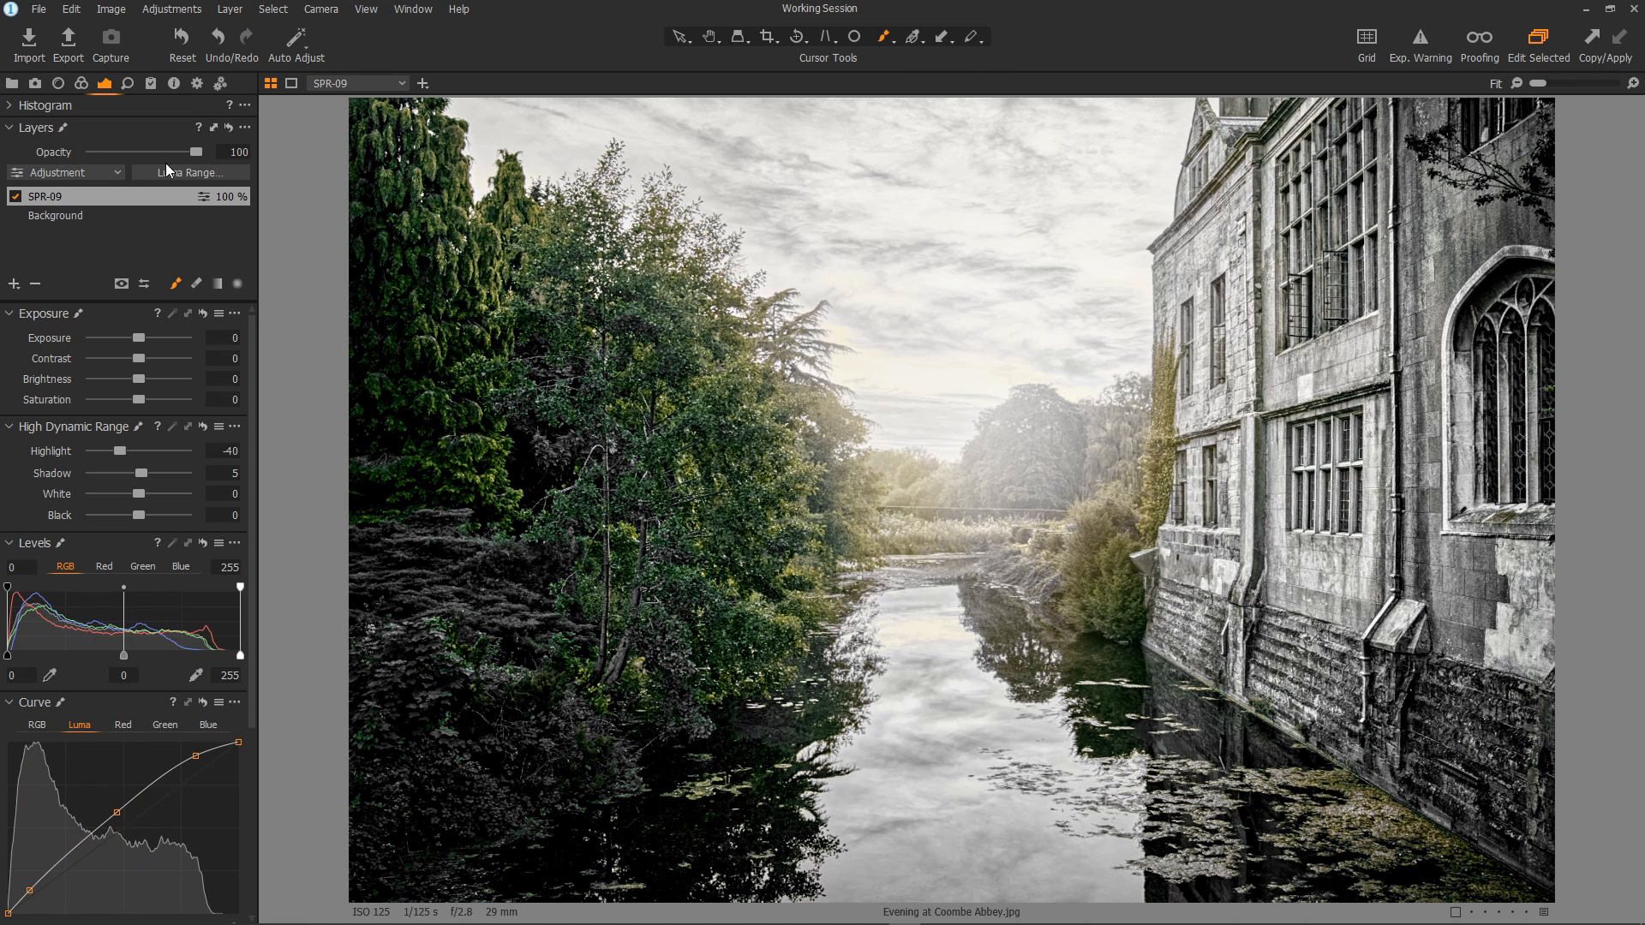
{"action": "left_click_drag", "start_coordinate": [199, 153], "coordinate": [147, 161]}
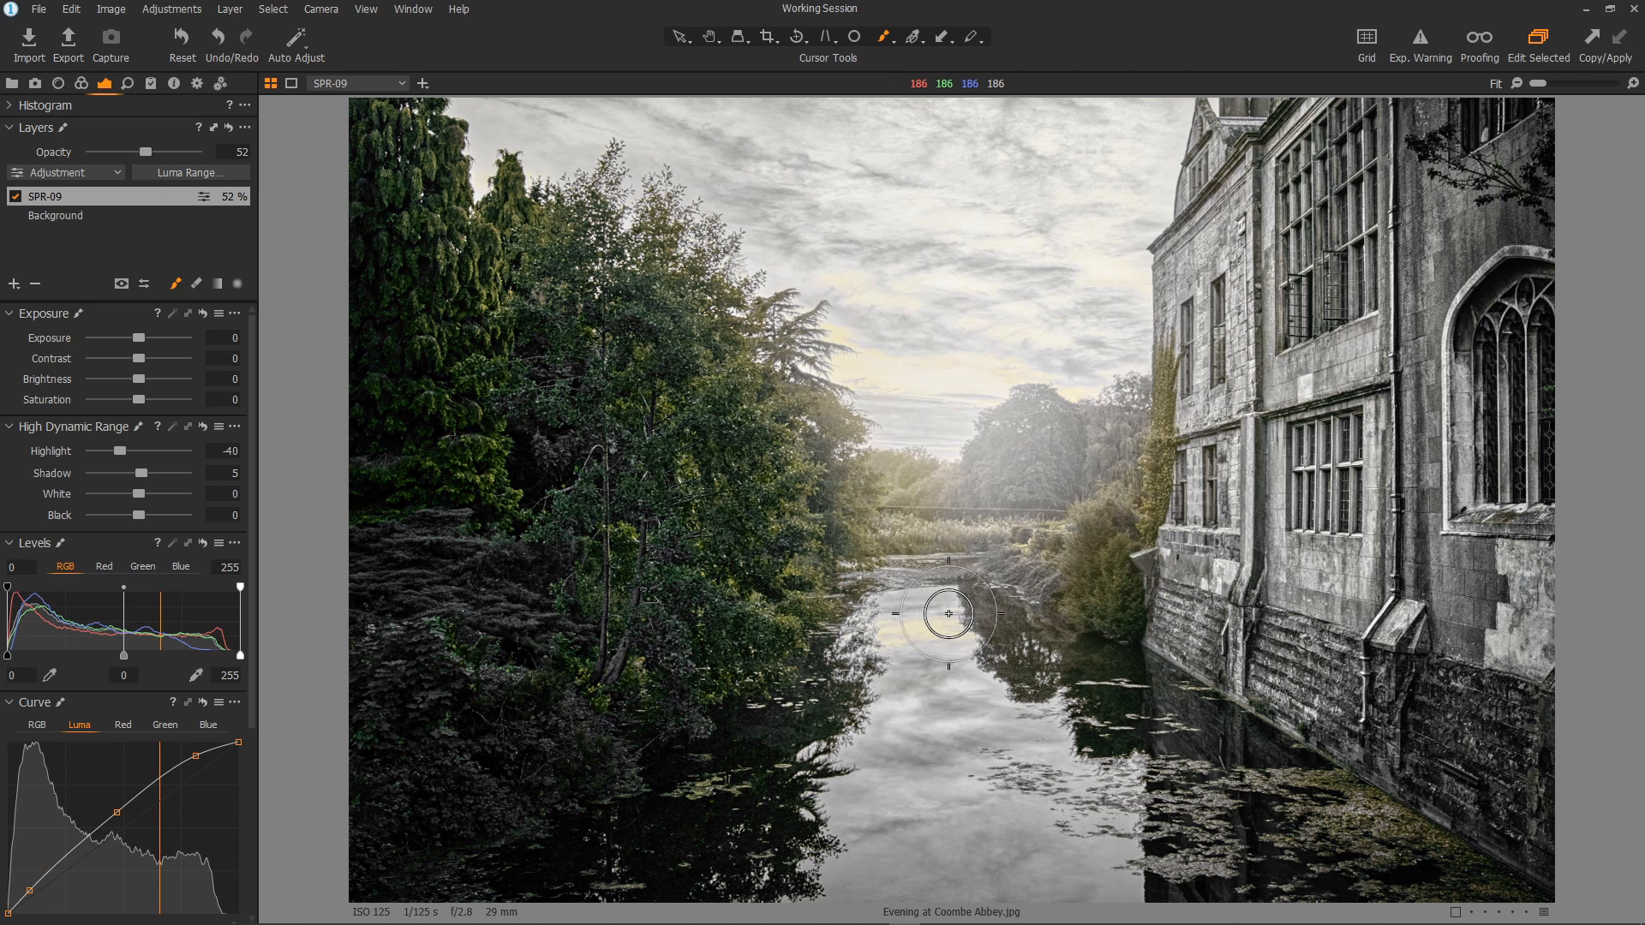
Step: Apply the IQ style Still Life to the photo as another new layer and reduce that layer's opacity
{"action": "left_click", "coordinate": [152, 84]}
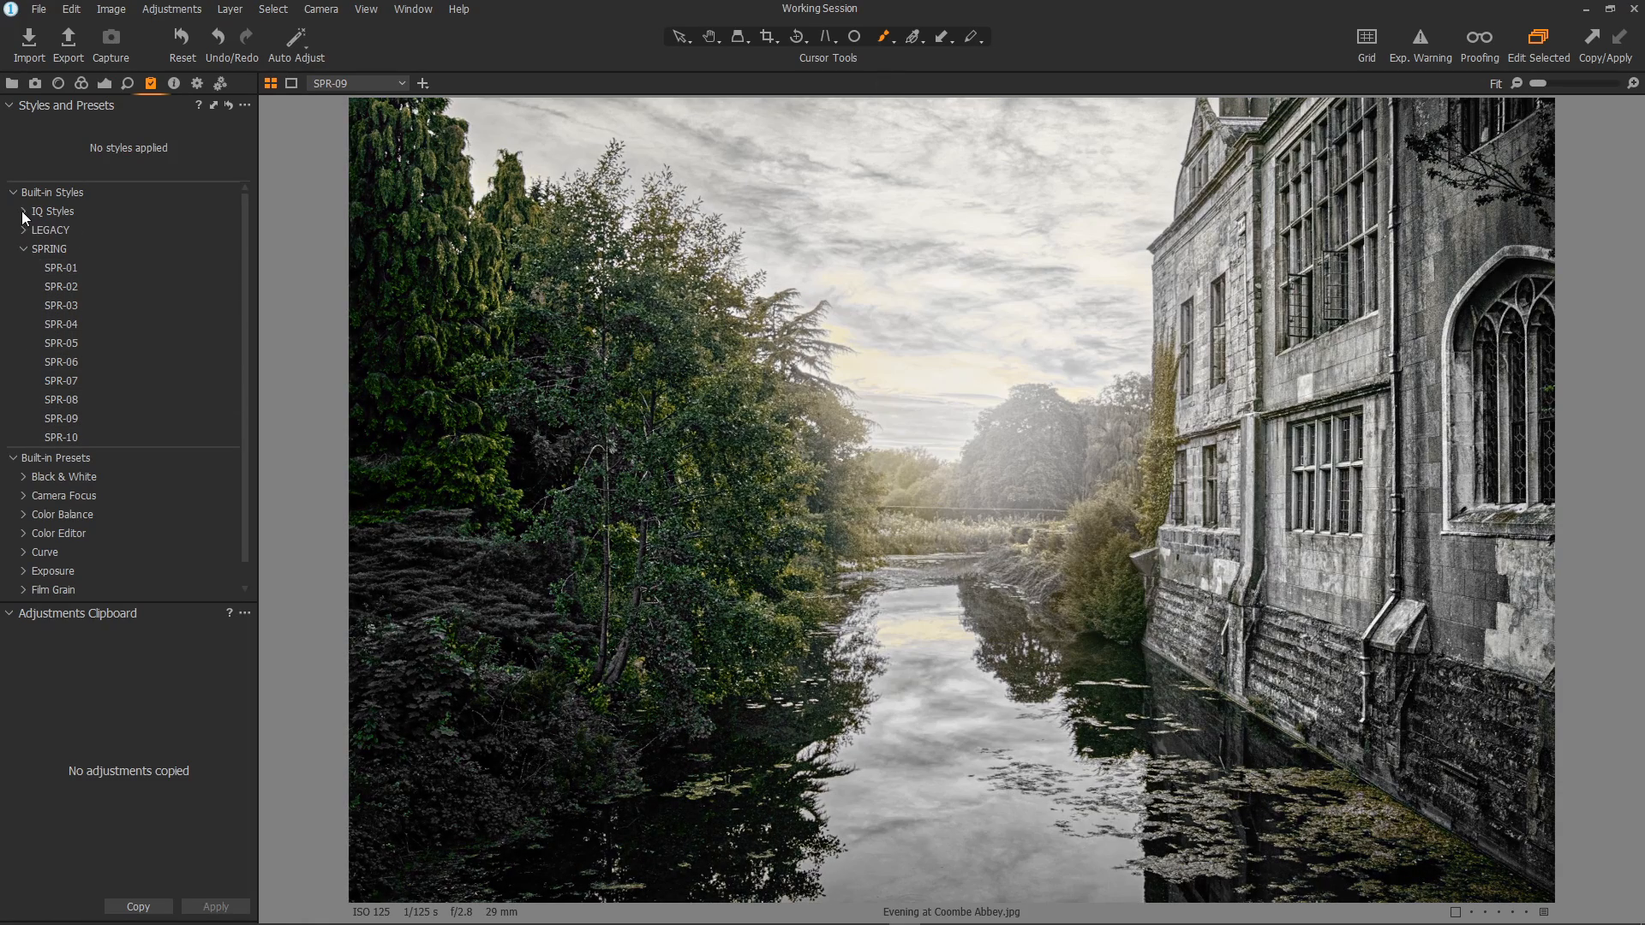
{"action": "left_click", "coordinate": [23, 211]}
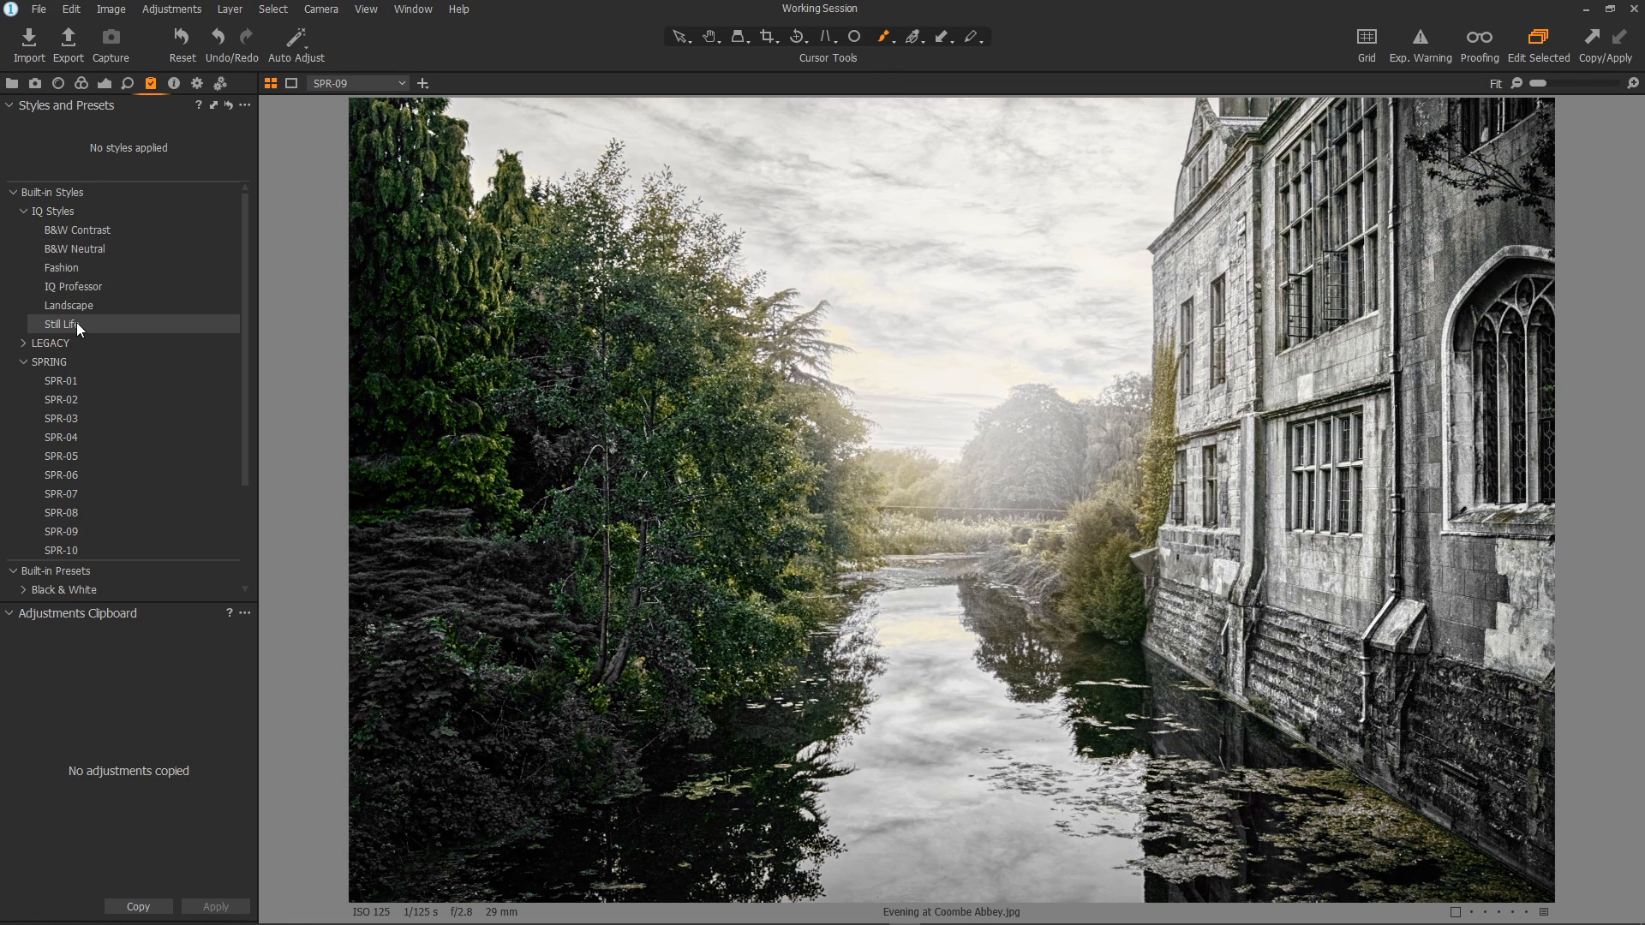
{"action": "right_click", "coordinate": [77, 324]}
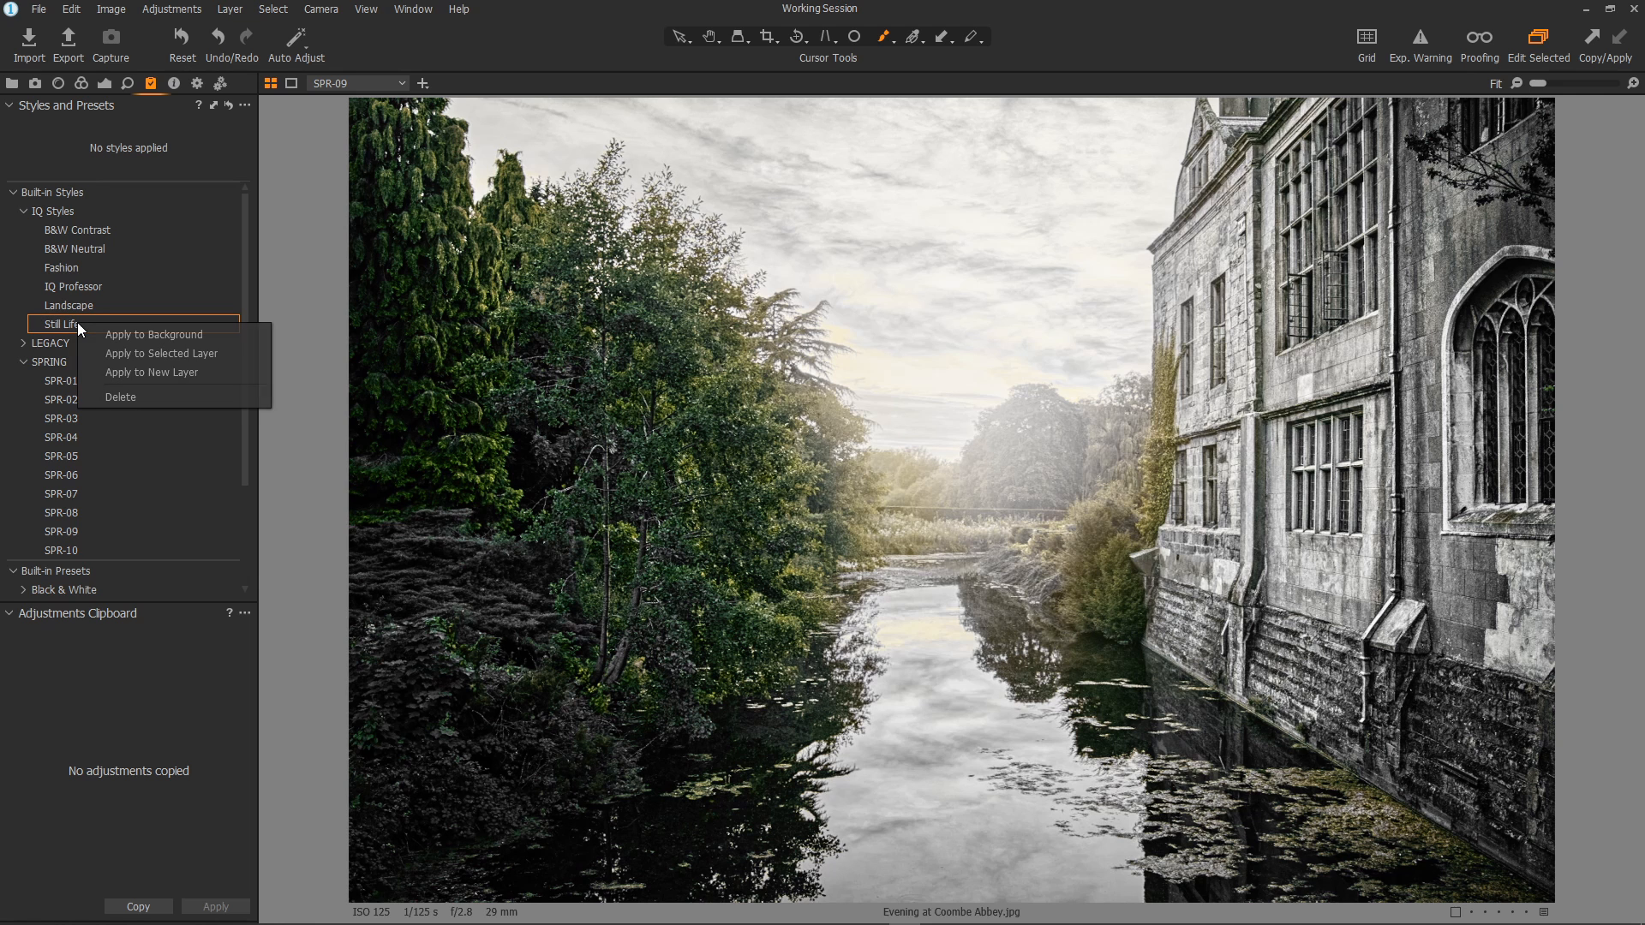
{"action": "left_click", "coordinate": [176, 368]}
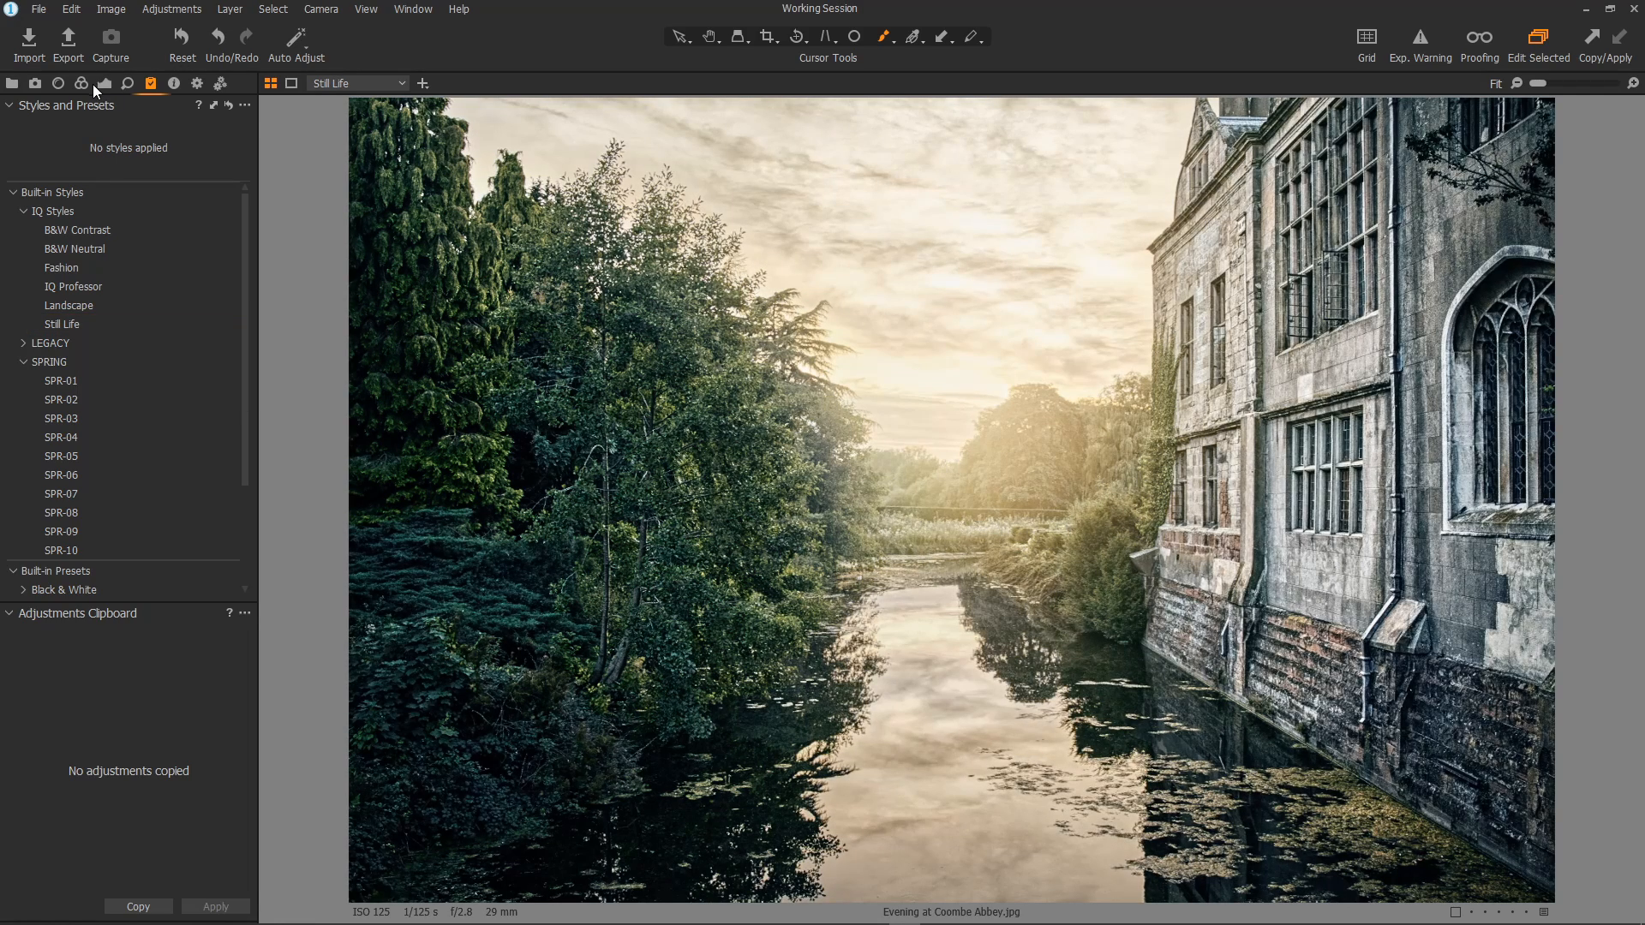
{"action": "left_click", "coordinate": [103, 83]}
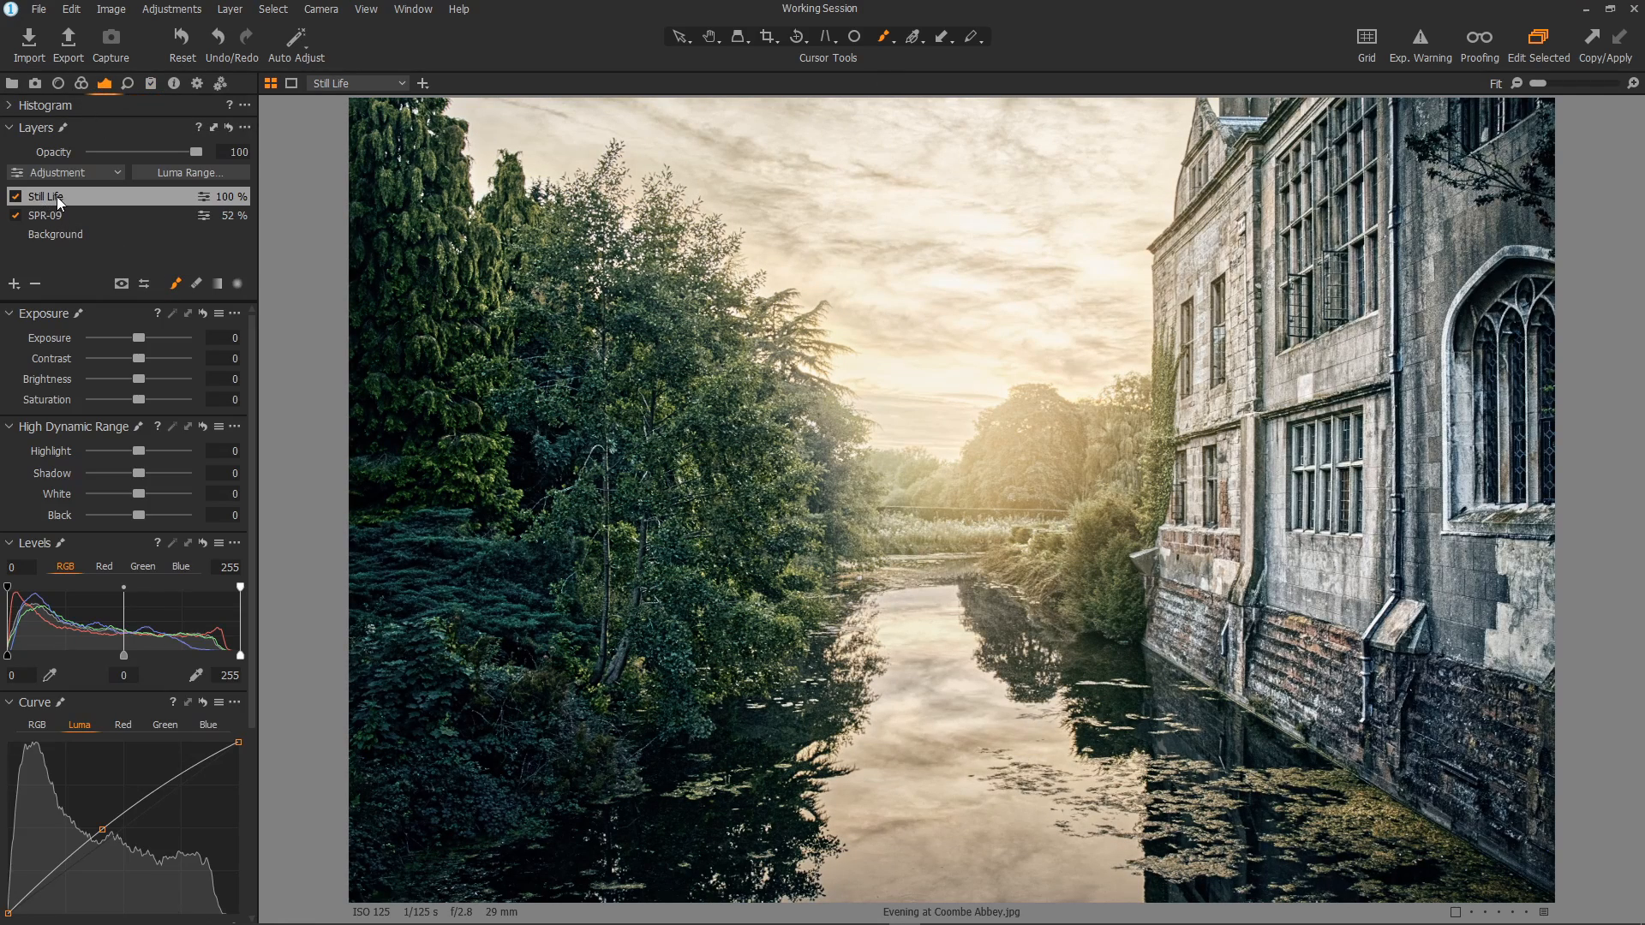
{"action": "left_click_drag", "start_coordinate": [192, 149], "coordinate": [158, 151]}
{"action": "left_click", "coordinate": [150, 83]}
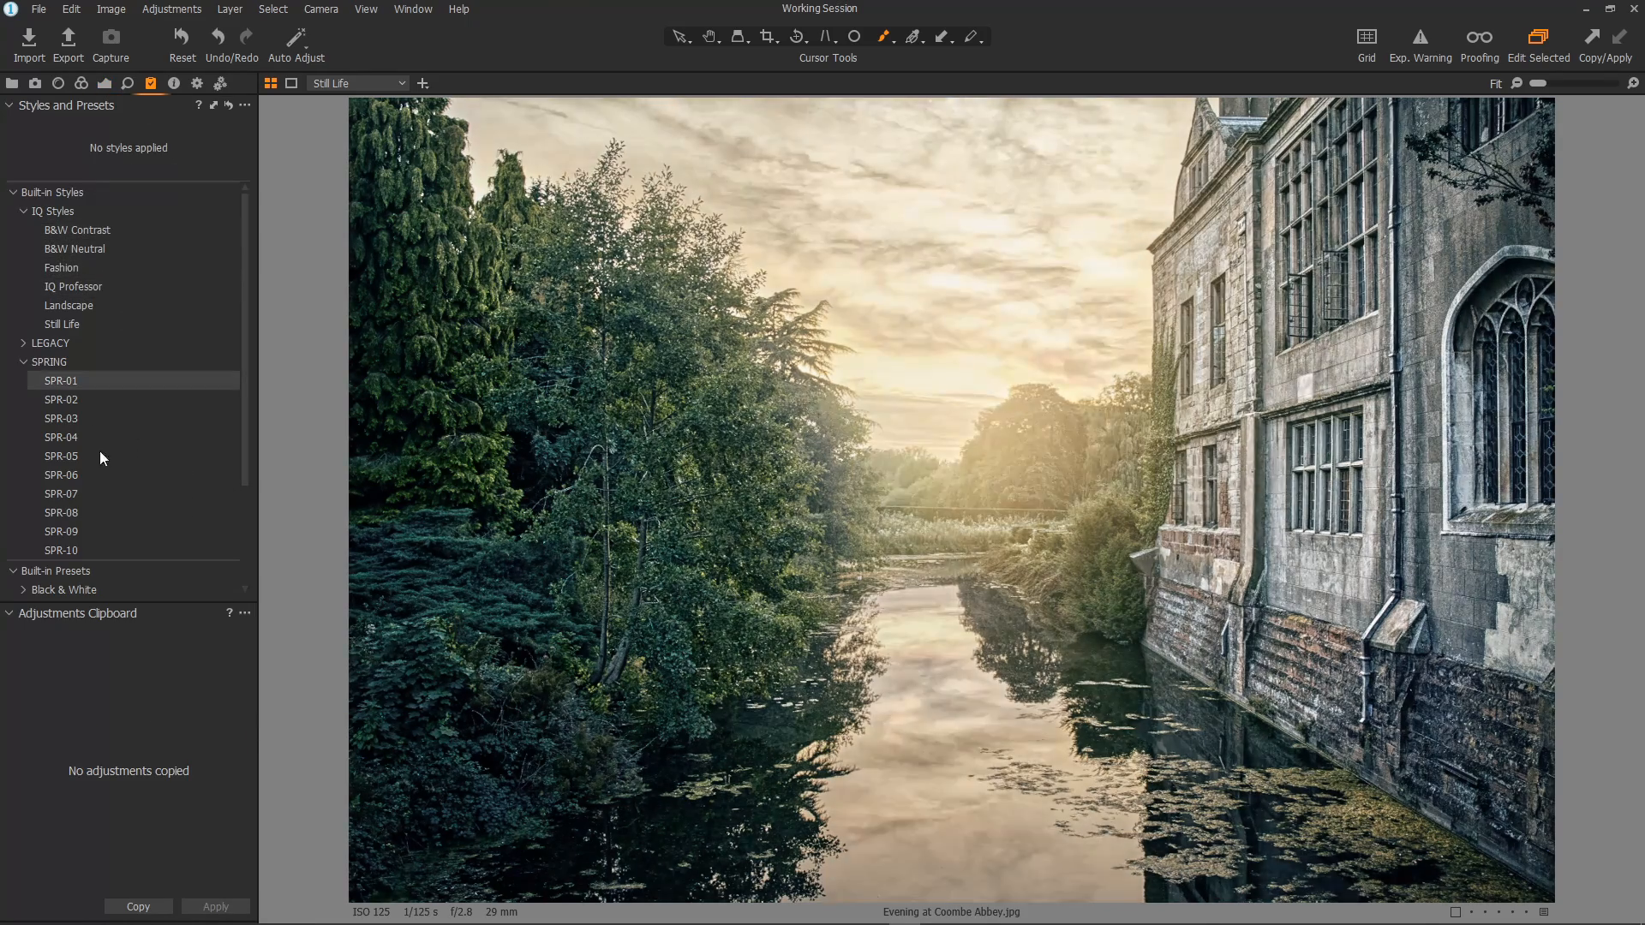